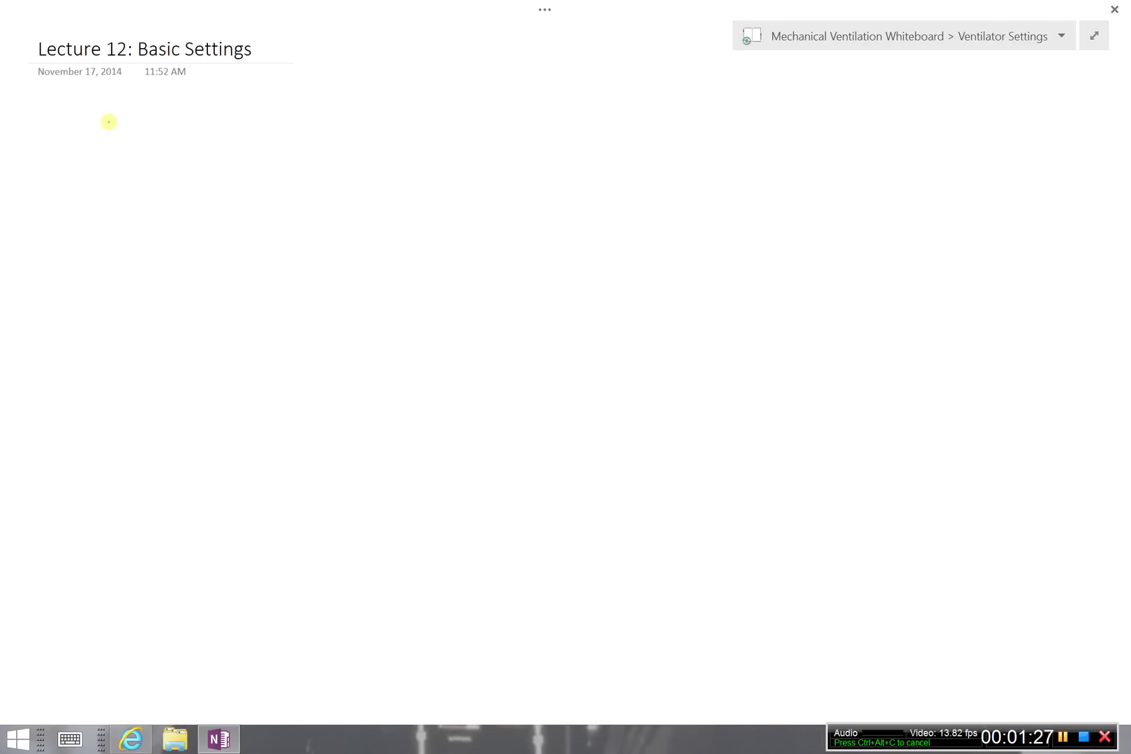
Handwrite the ventilation mode abbreviations PCV, VCV and PSV in a column below the Lecture 12 page title
mouse_move(113, 119)
left_mouse_down()
mouse_move(114, 108)
mouse_move(106, 136)
left_mouse_up()
mouse_move(160, 119)
left_mouse_down()
mouse_move(138, 143)
mouse_move(169, 149)
mouse_move(225, 105)
left_mouse_up()
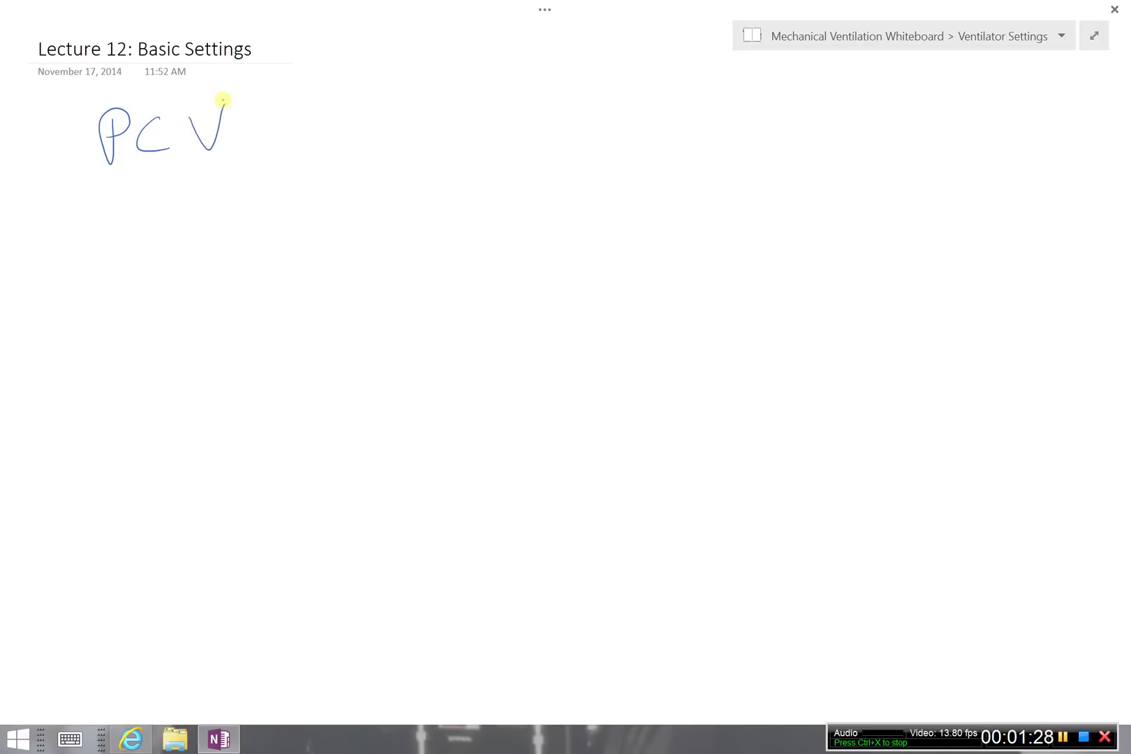
mouse_move(97, 208)
left_mouse_down()
mouse_move(130, 204)
mouse_move(168, 230)
mouse_move(224, 188)
left_mouse_up()
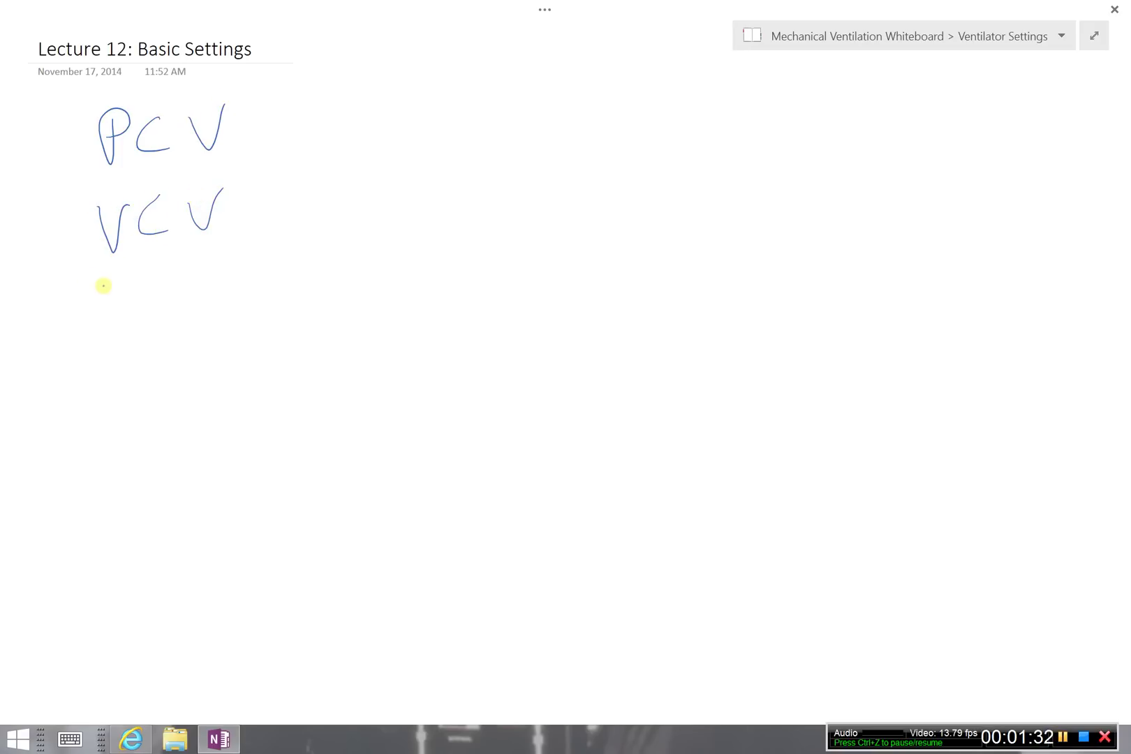
mouse_move(102, 280)
left_mouse_down()
mouse_move(121, 271)
mouse_move(112, 297)
mouse_move(141, 322)
mouse_move(221, 273)
left_mouse_up()
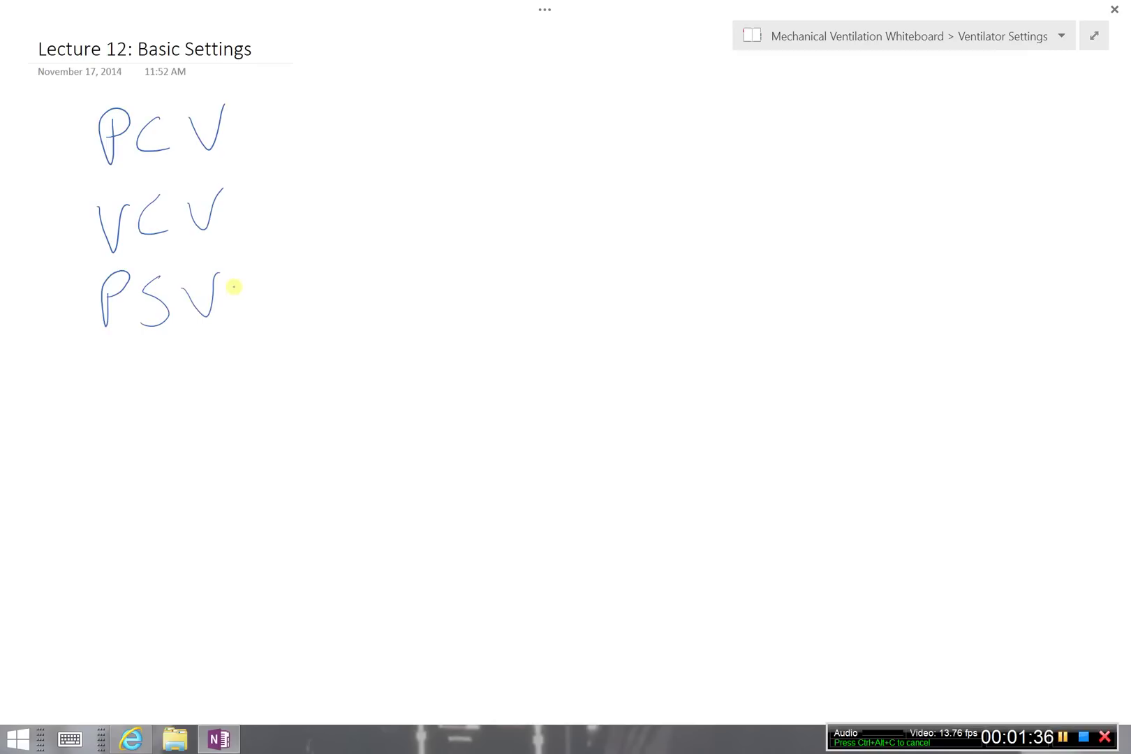
Handwrite an arrow after each abbreviation, matching PCV to PCV+, VCV to (S)CMV+ and PSV to Spont
left_click_drag(237, 124, 282, 128)
mouse_move(325, 121)
left_mouse_down()
mouse_move(398, 139)
mouse_move(460, 122)
mouse_move(503, 139)
mouse_move(494, 148)
left_mouse_up()
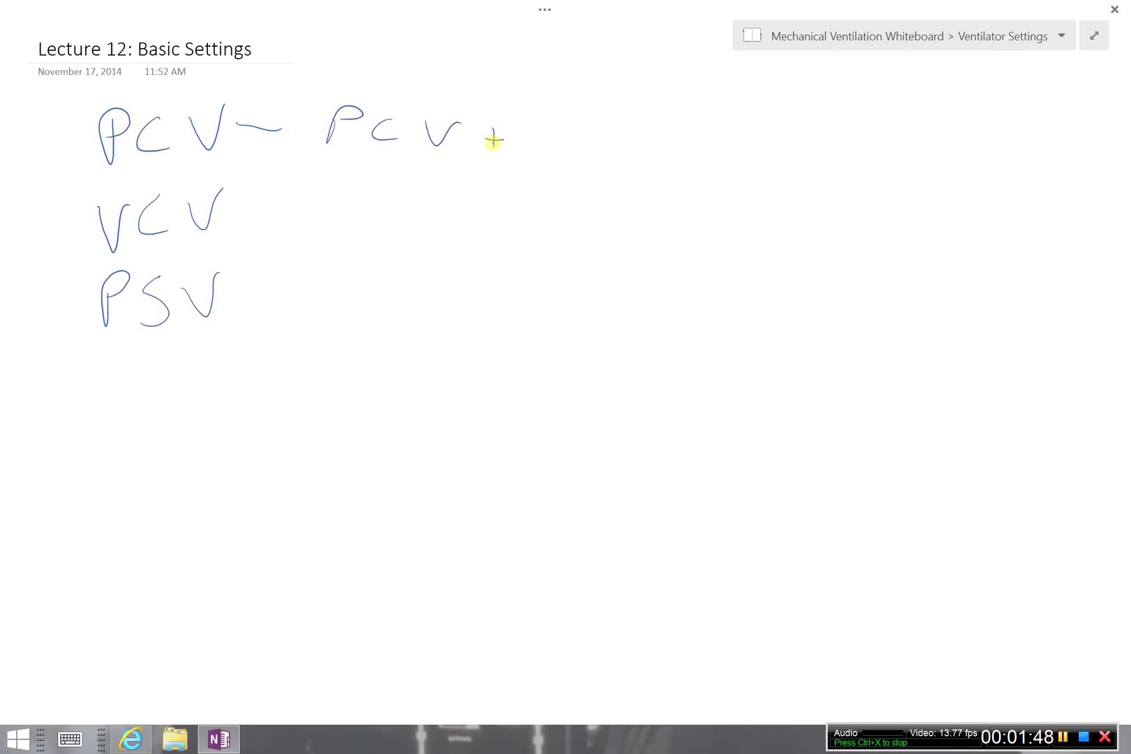
mouse_move(242, 210)
left_mouse_down()
mouse_move(294, 211)
mouse_move(282, 219)
left_mouse_up()
left_click_drag(270, 127, 282, 134)
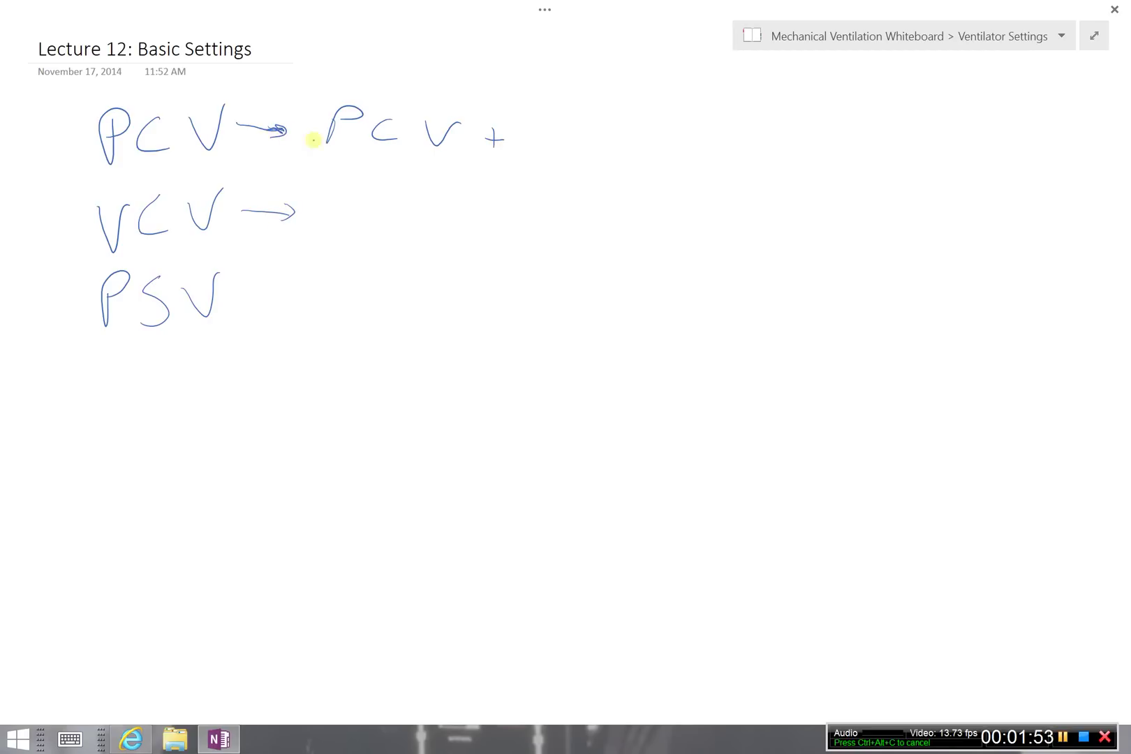
mouse_move(345, 191)
left_mouse_down()
mouse_move(339, 231)
mouse_move(444, 208)
mouse_move(462, 219)
left_mouse_up()
left_click_drag(473, 201, 529, 215)
left_click_drag(511, 203, 511, 226)
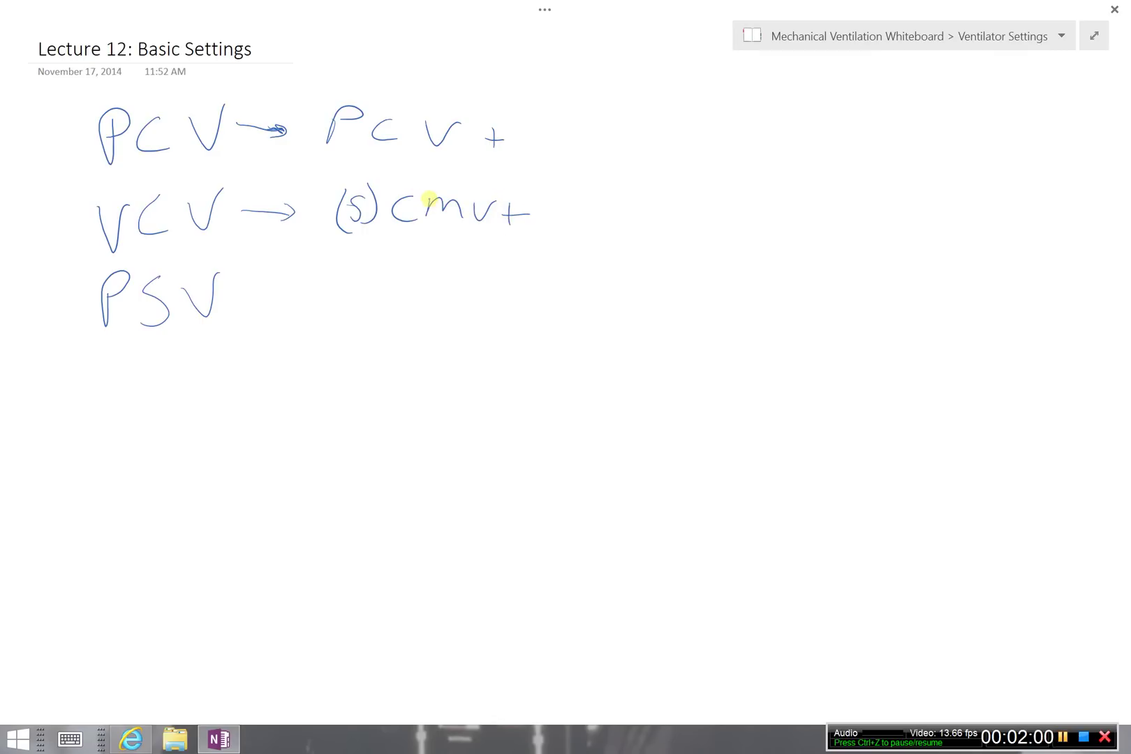
mouse_move(255, 300)
left_mouse_down()
mouse_move(295, 300)
mouse_move(302, 313)
left_mouse_up()
mouse_move(386, 282)
left_mouse_down()
mouse_move(374, 308)
mouse_move(507, 298)
left_mouse_up()
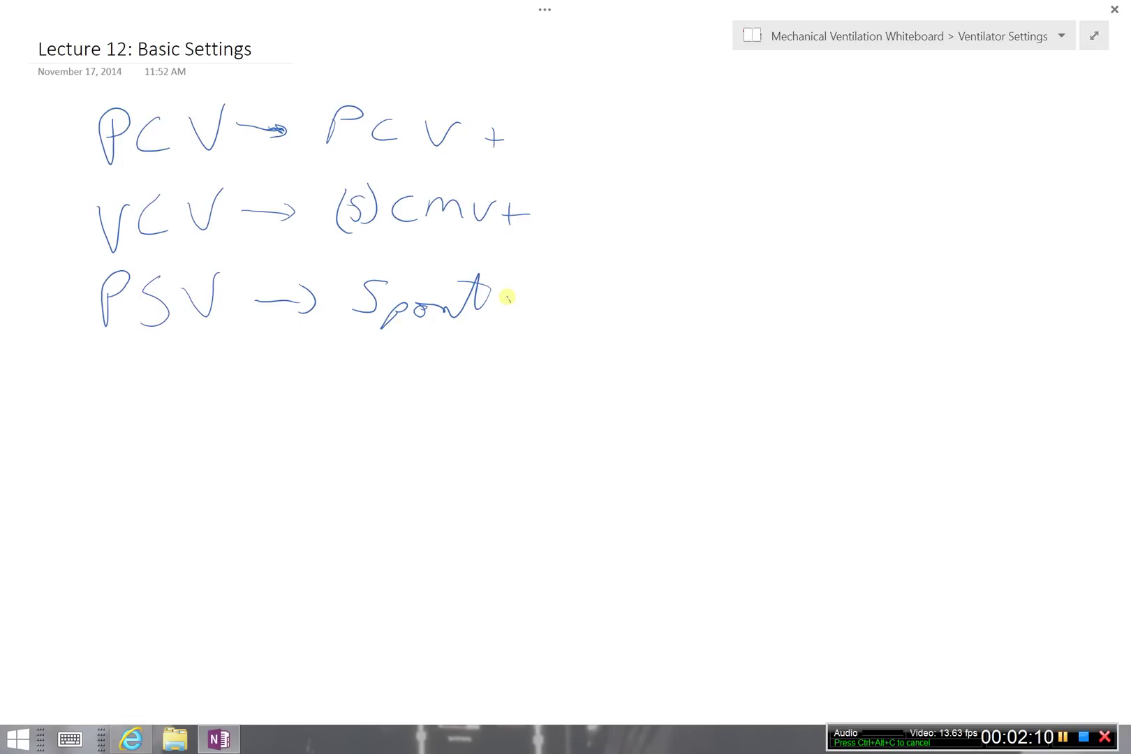
Switch to the Hamilton-T1 simulator in Internet Explorer and open the settings for the PCV+ ventilation mode
left_click(130, 738)
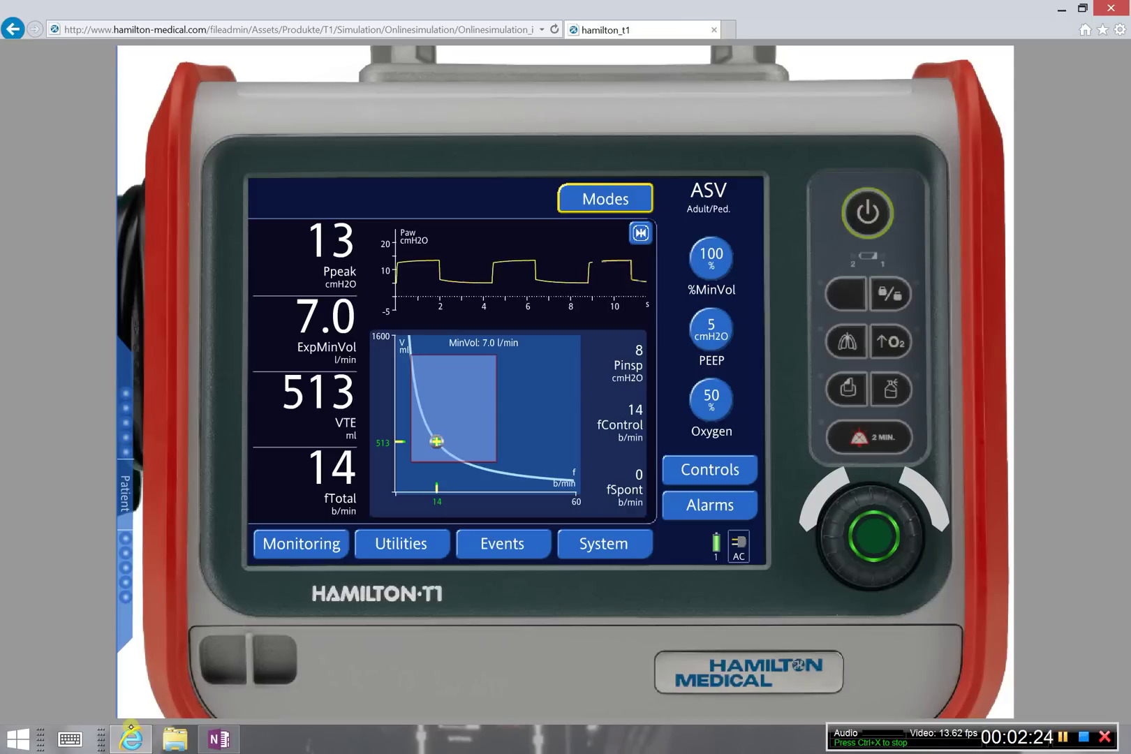
left_click(605, 199)
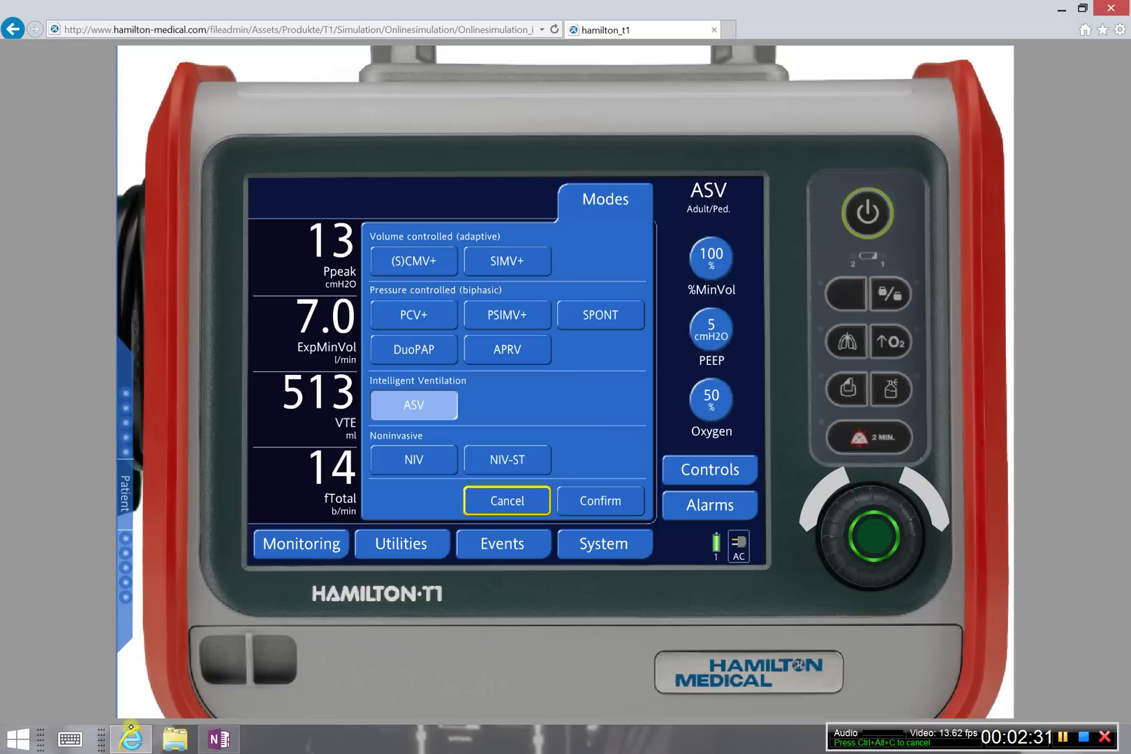
left_click(414, 315)
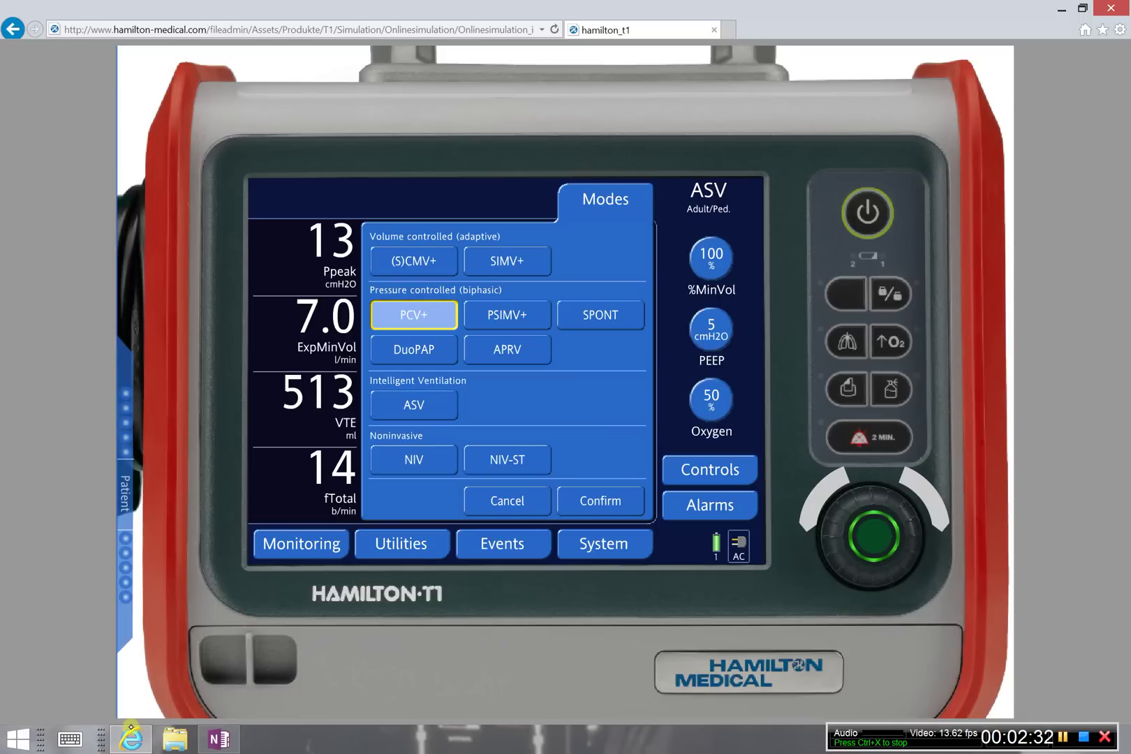
left_click(600, 501)
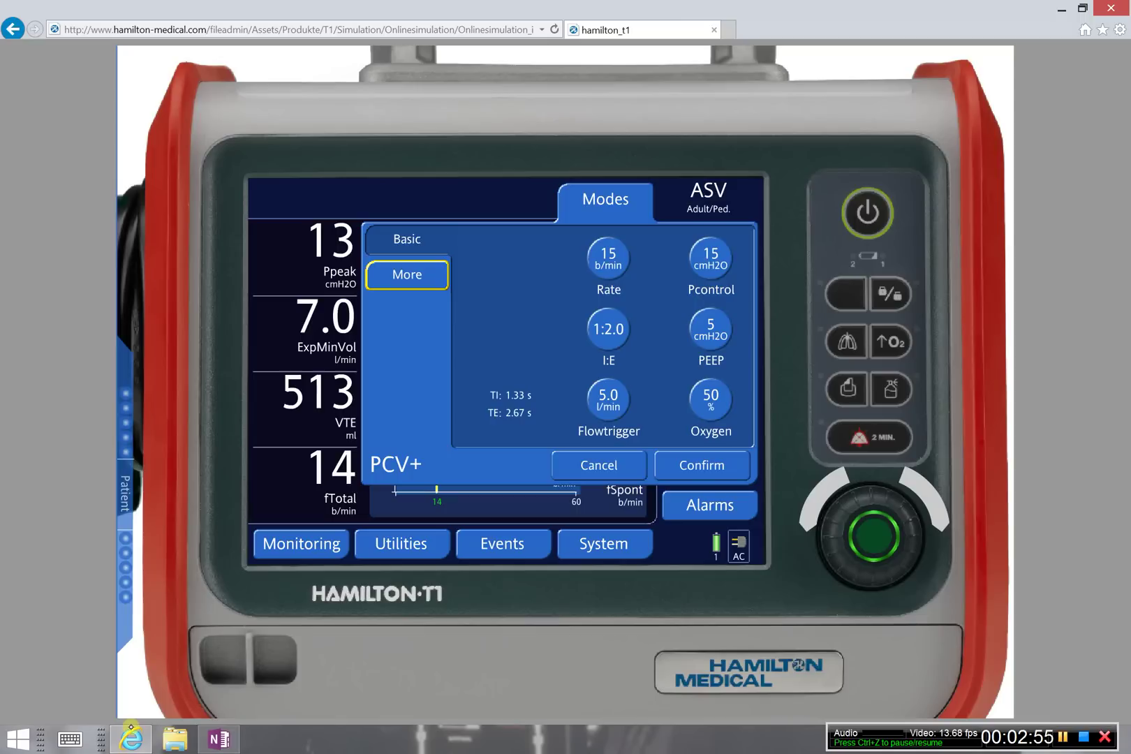
Examine the Pcontrol, PEEP, Rate, Oxygen and Flowtrigger settings of the PCV+ mode
left_click(711, 258)
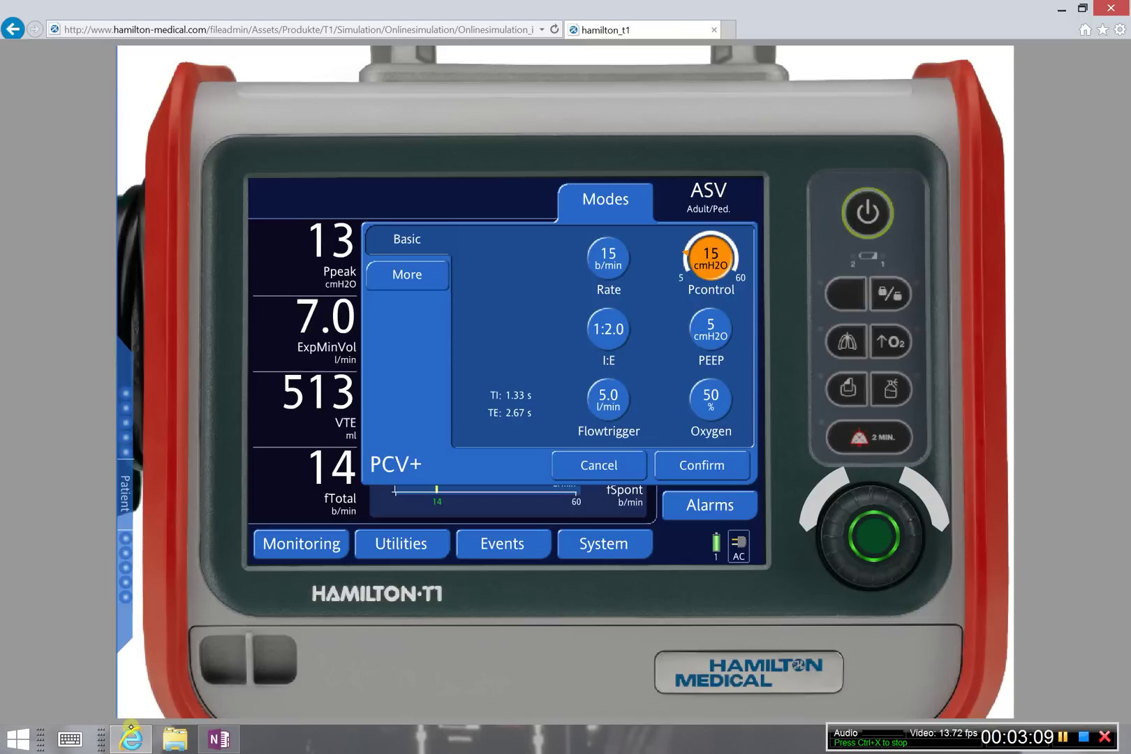
left_click(710, 329)
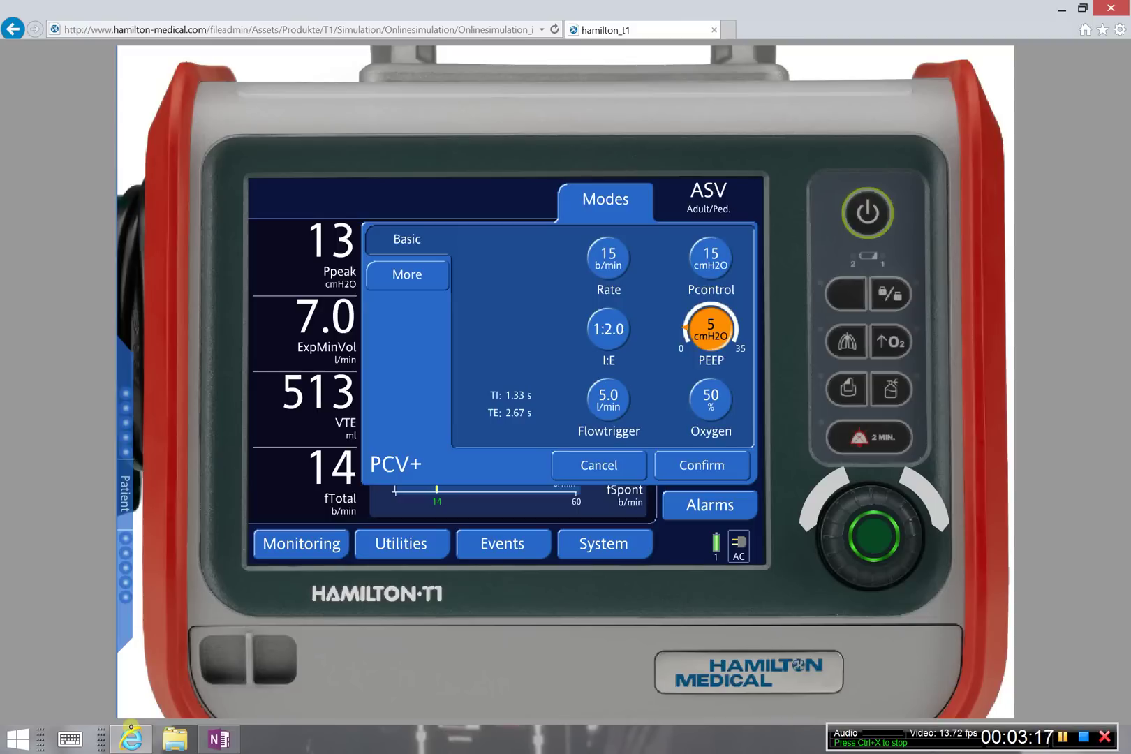
left_click(608, 258)
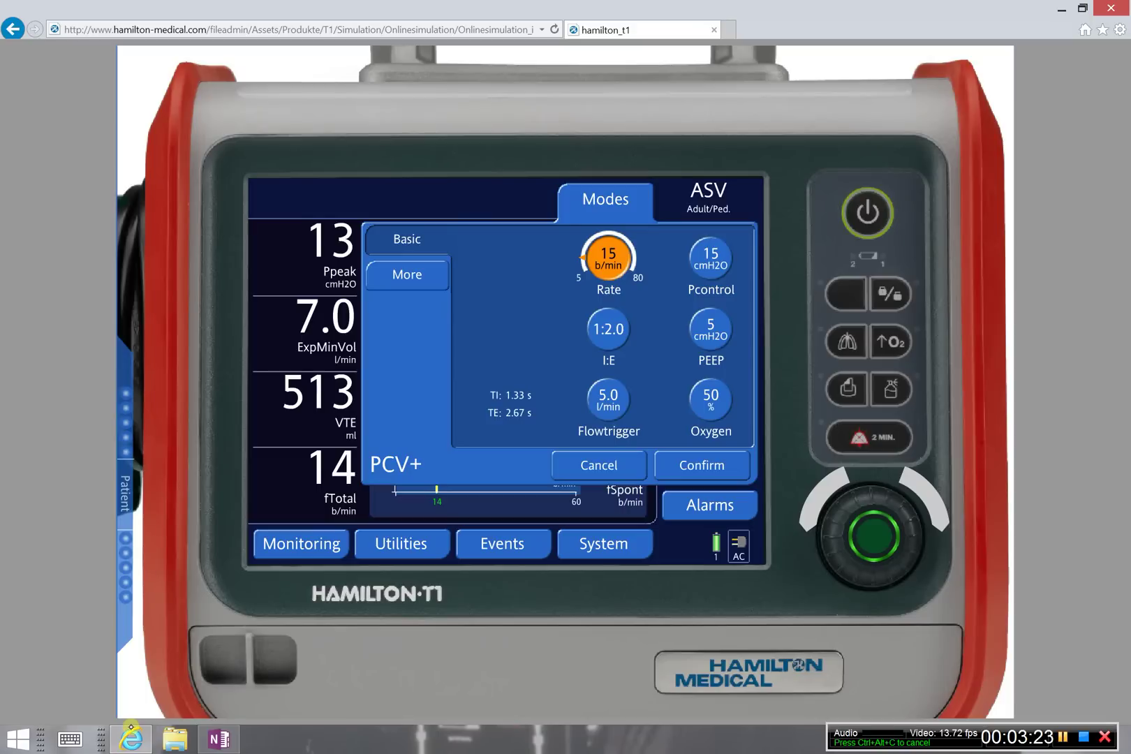
left_click(711, 400)
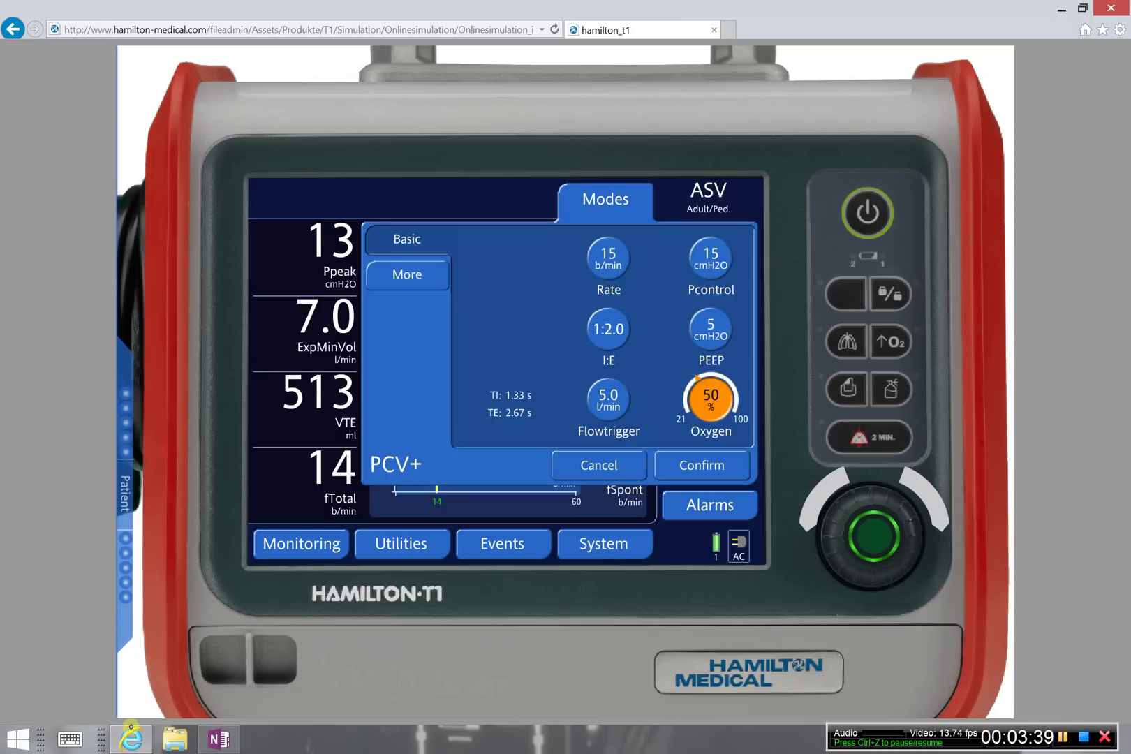
left_click(608, 400)
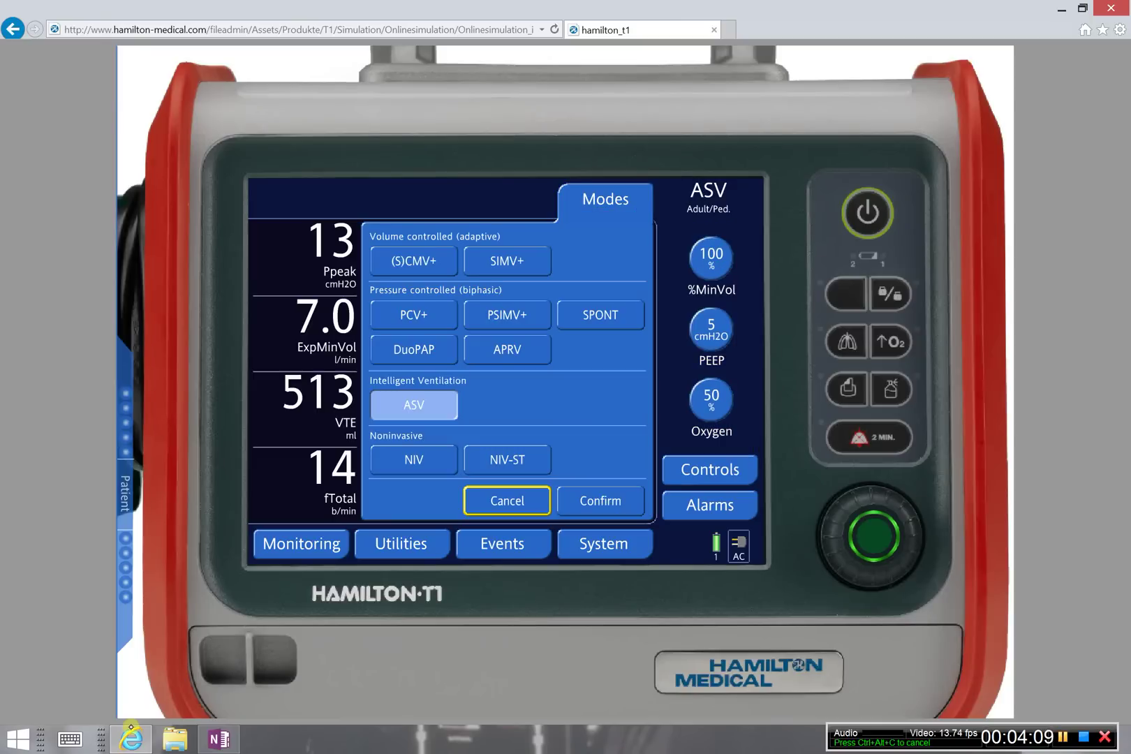
Select the PCV+ mode again, check its Rate and I:E settings, and activate it on the ventilator
left_click(414, 315)
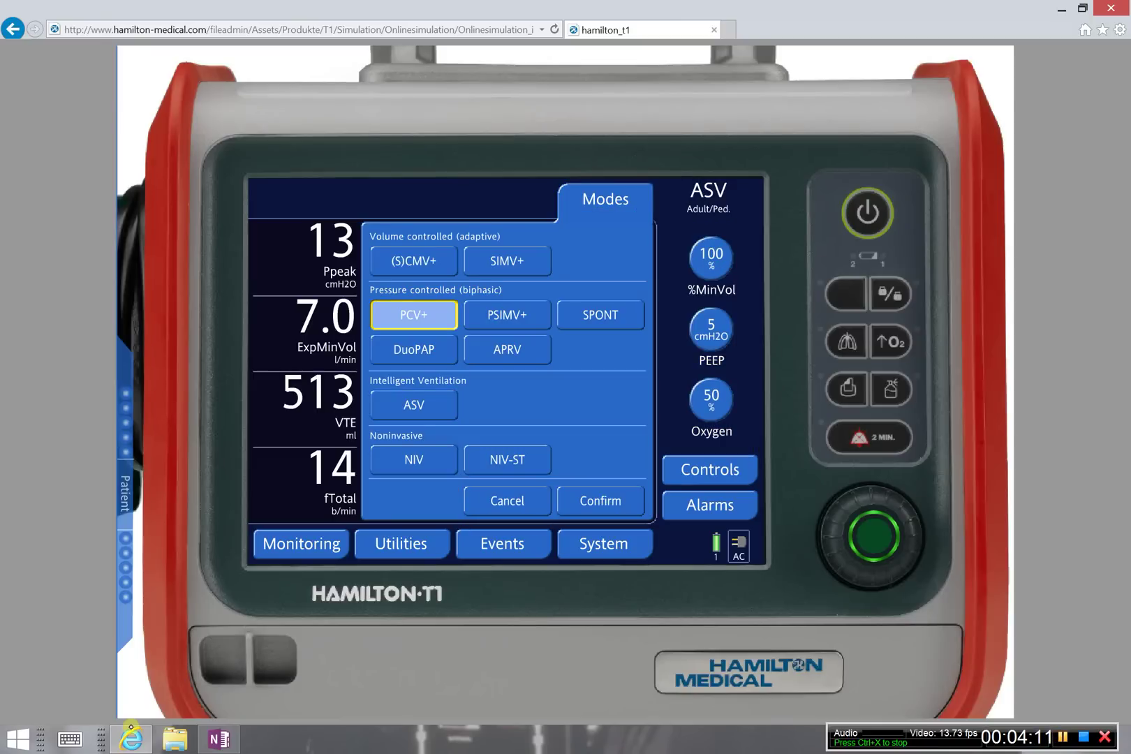
left_click(600, 501)
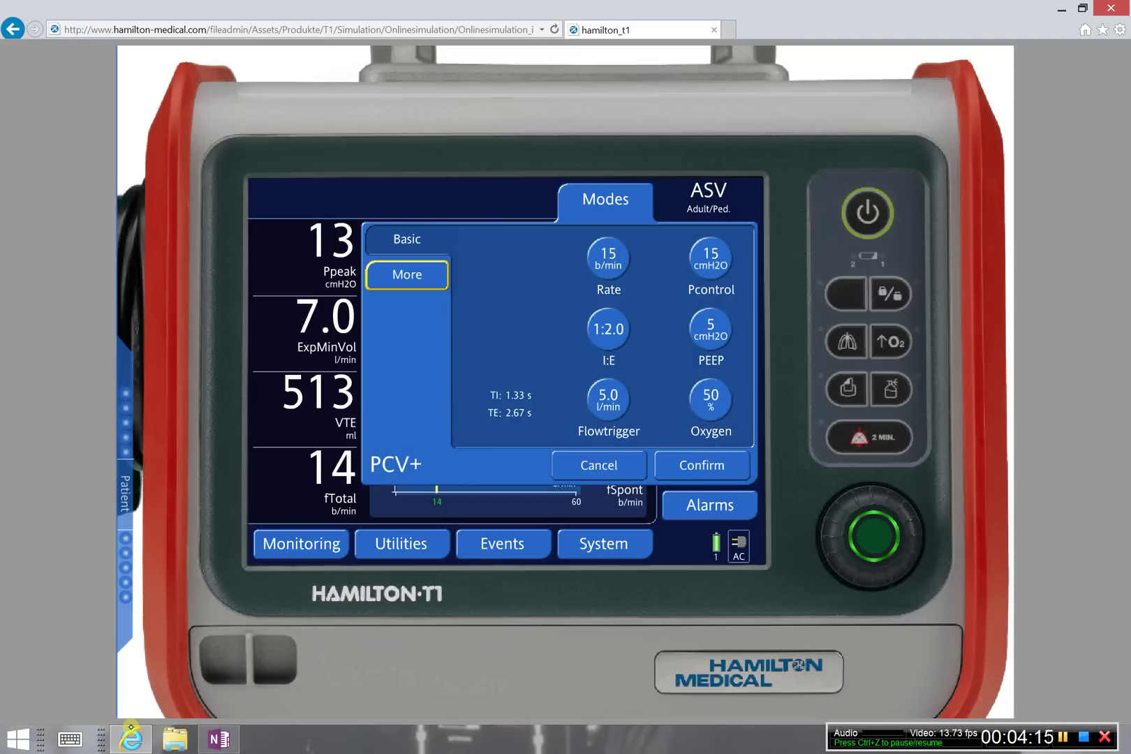
left_click(608, 258)
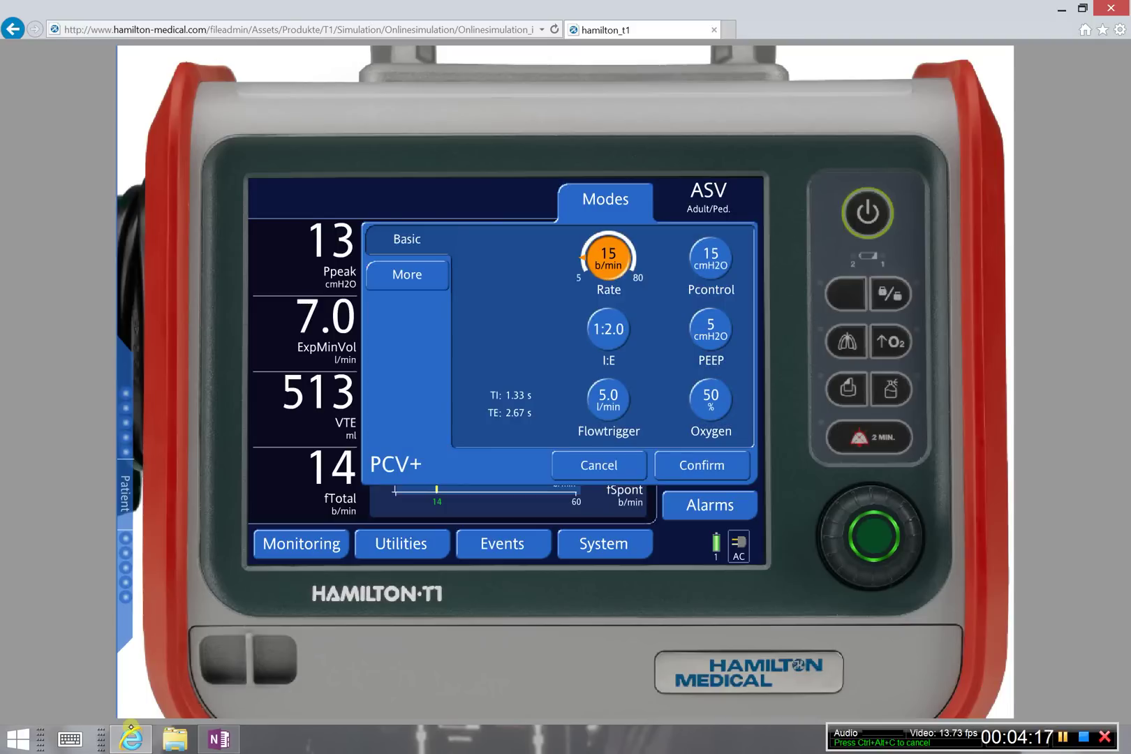
left_click(608, 329)
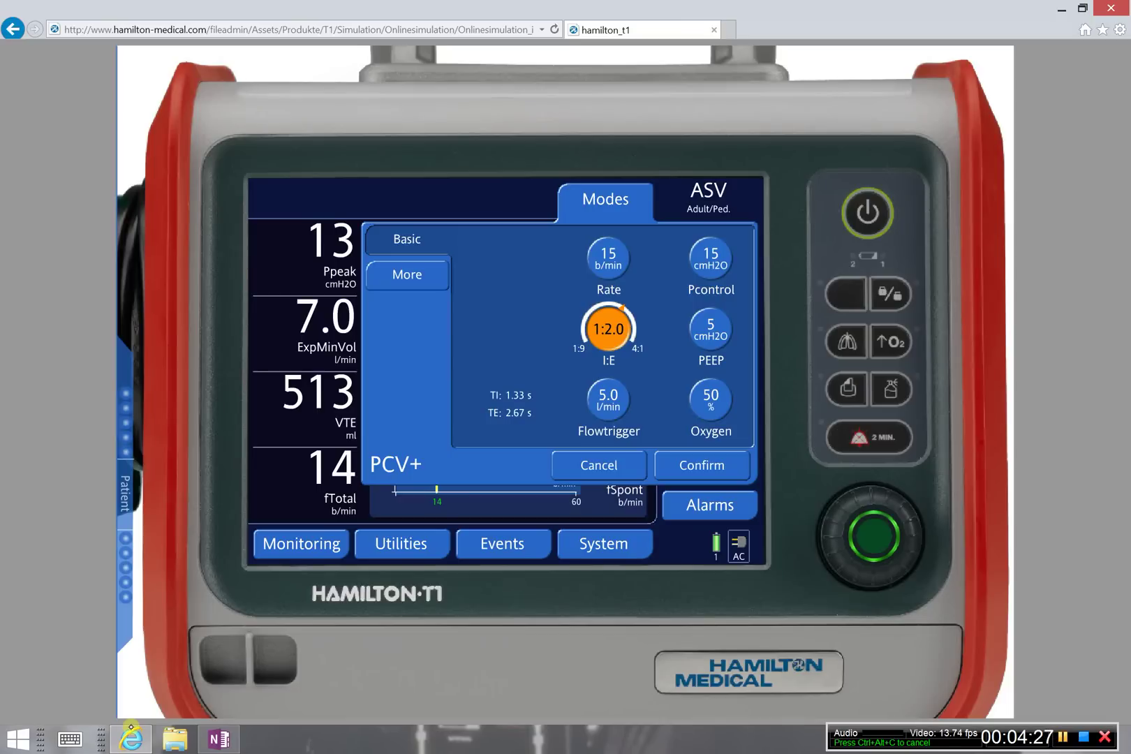
left_click(702, 466)
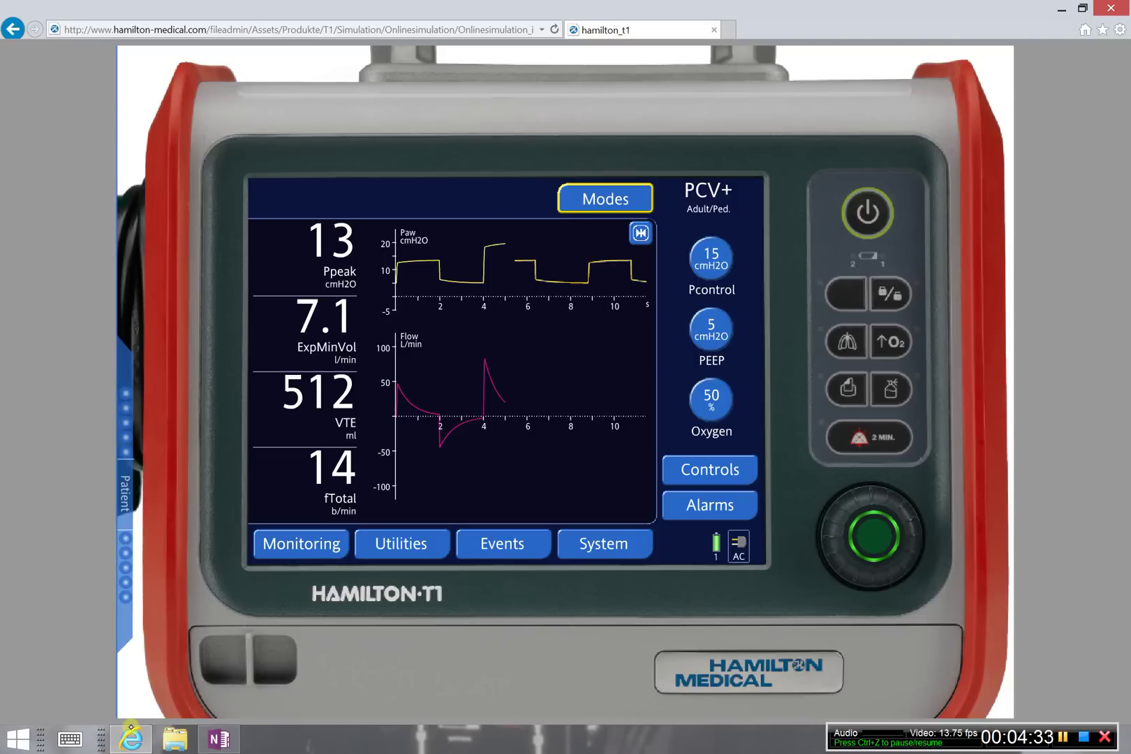
View the alarm limits and silence the audible alarm for two minutes
left_click(709, 505)
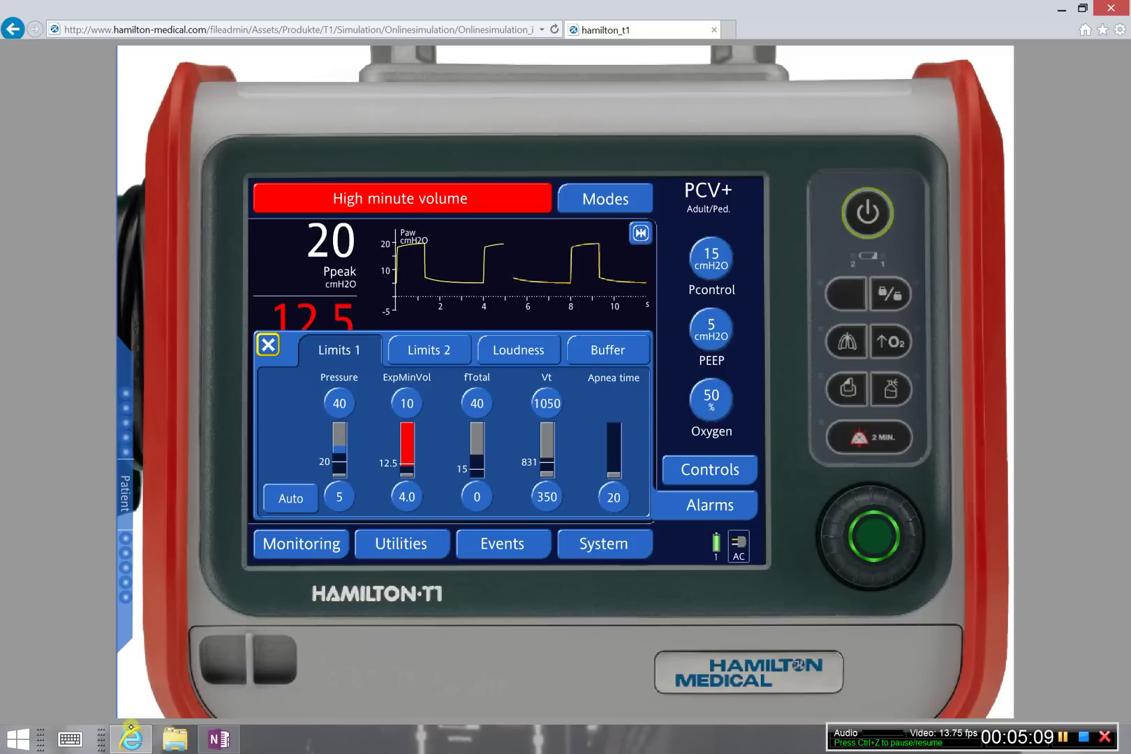
left_click(869, 437)
left_click(268, 345)
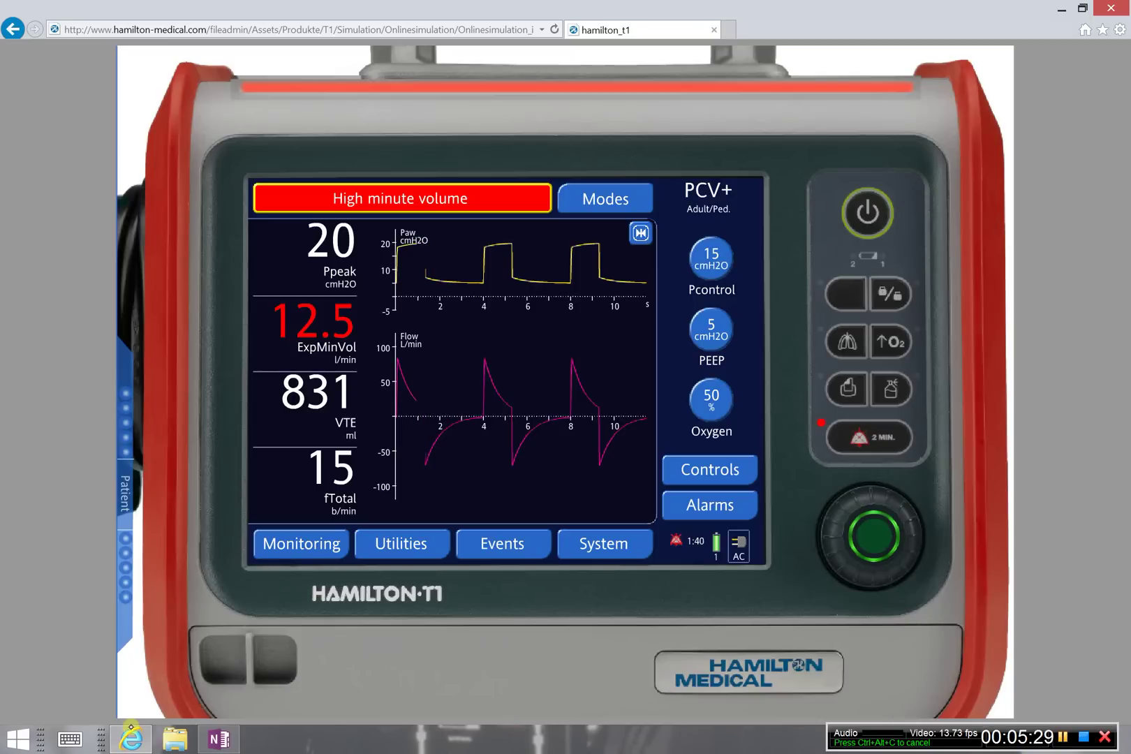
Set the upper Vt alarm limit to 880 ml
left_click(710, 505)
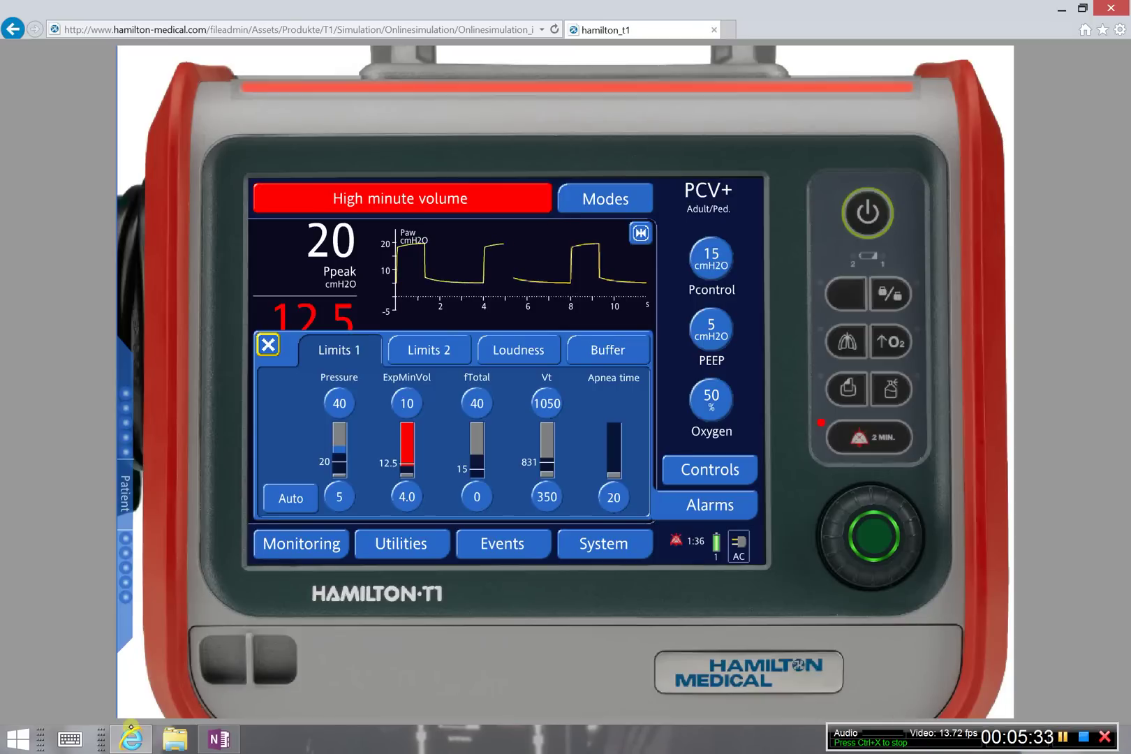
left_click(546, 403)
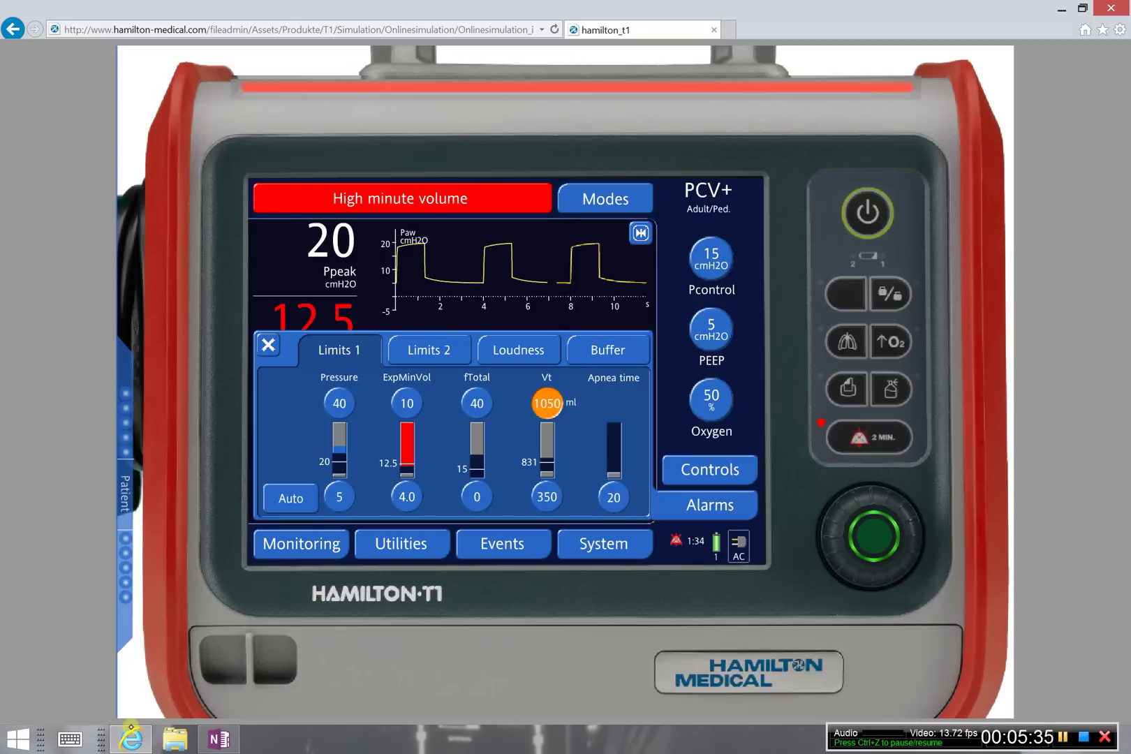
left_click(825, 499)
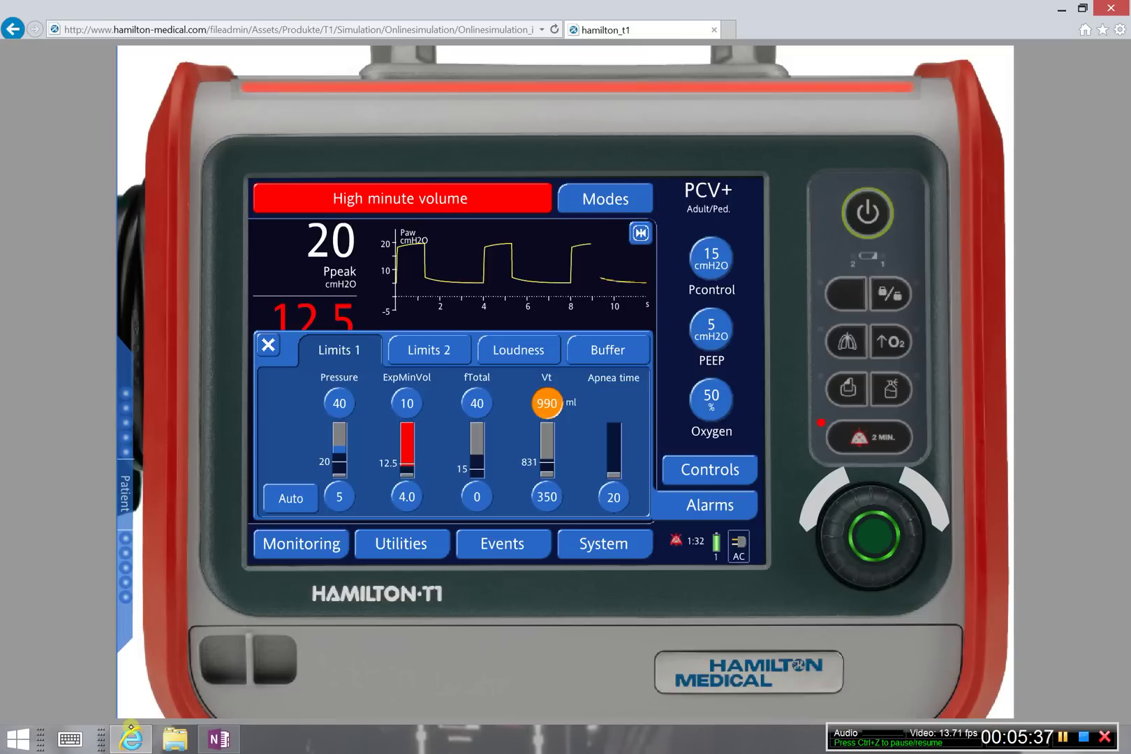
scroll(873, 536, "down", 2)
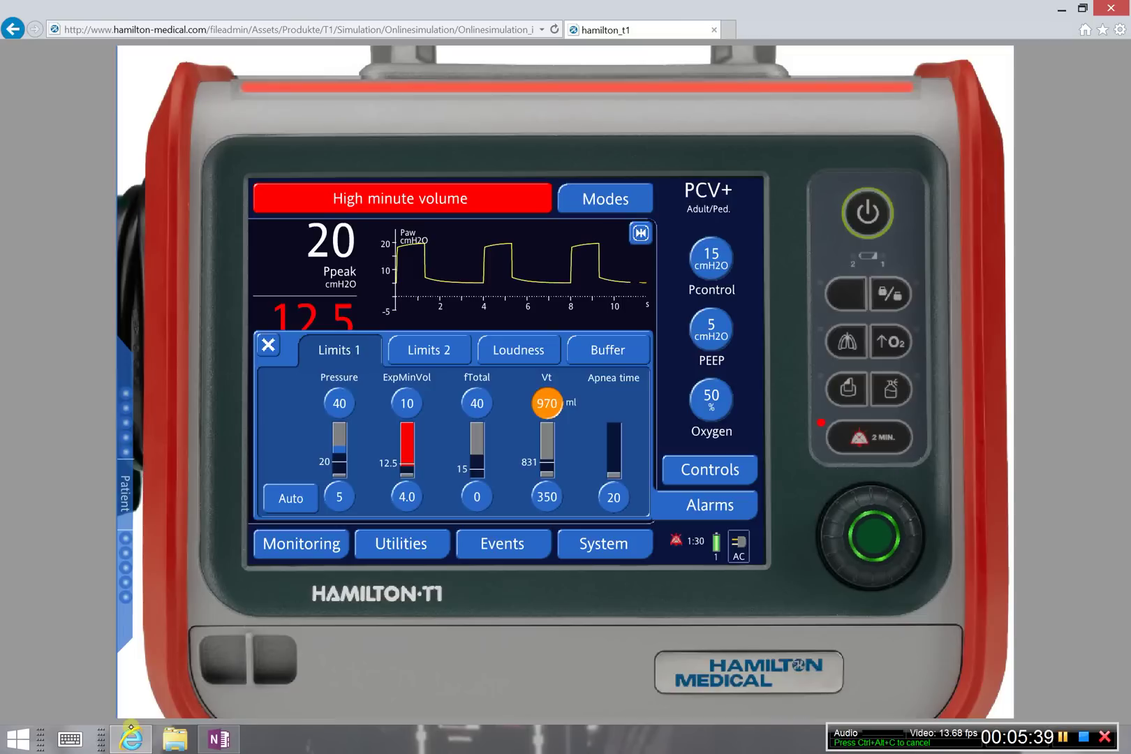
scroll(873, 536, "down", 5)
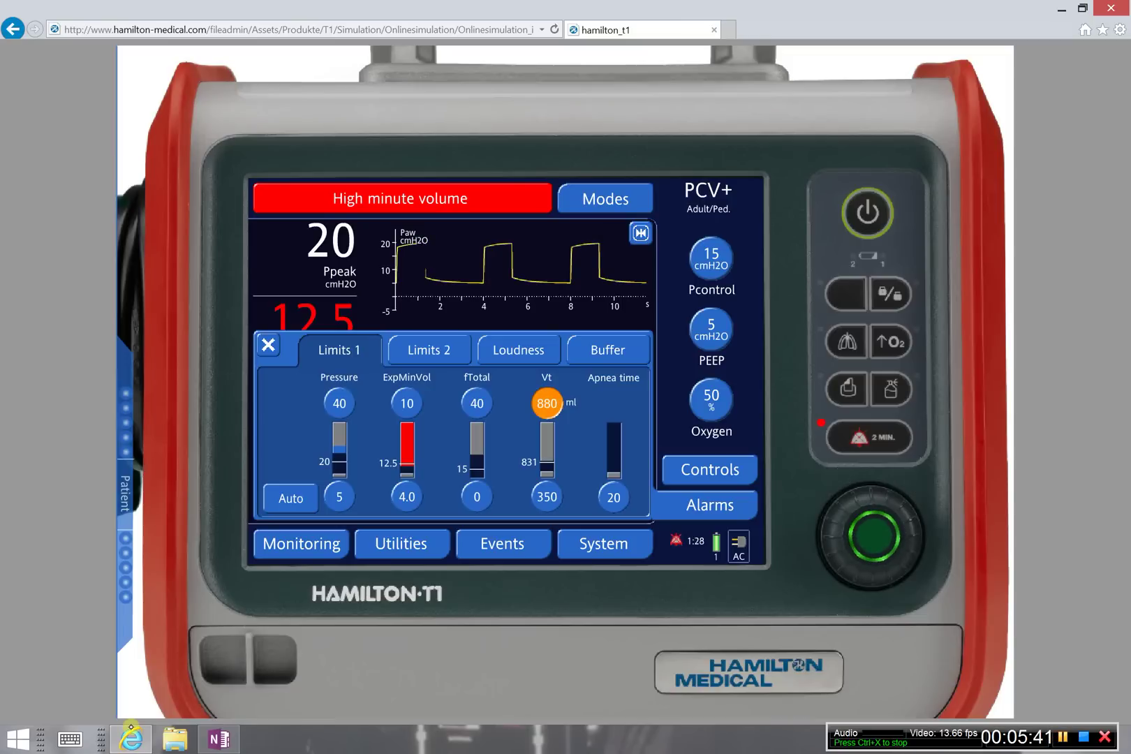
left_click(873, 536)
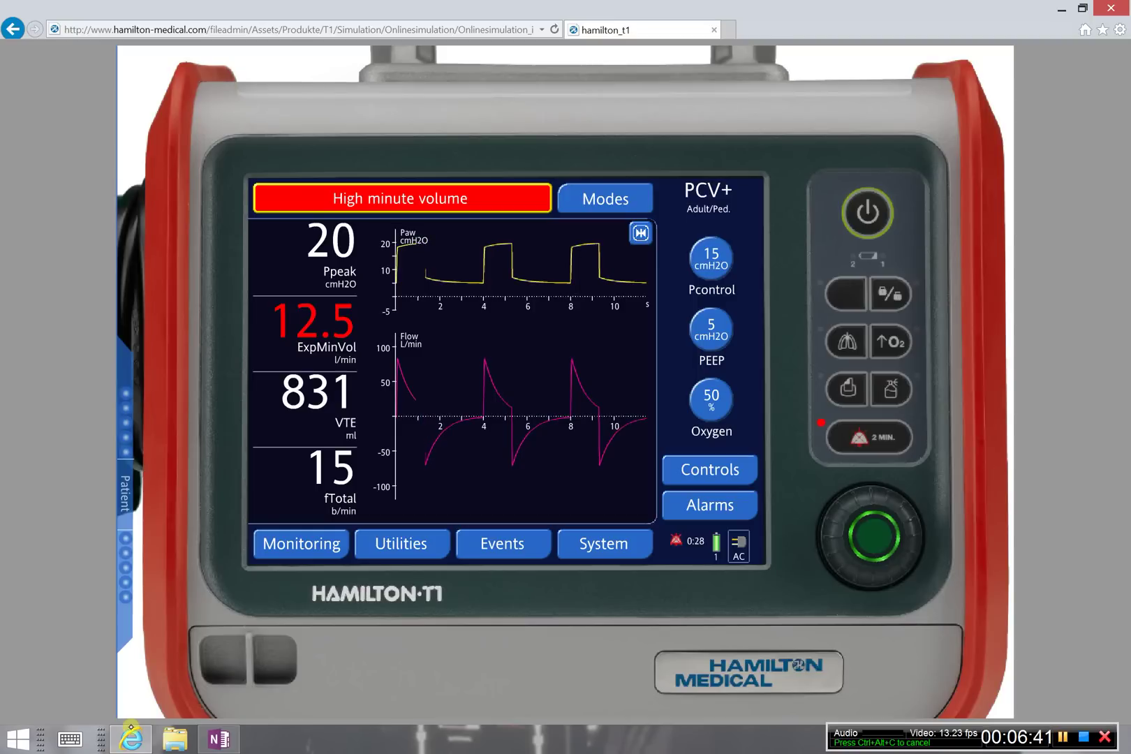
Set Pcontrol to 9 cmH2O on the running PCV+ mode
left_click(710, 259)
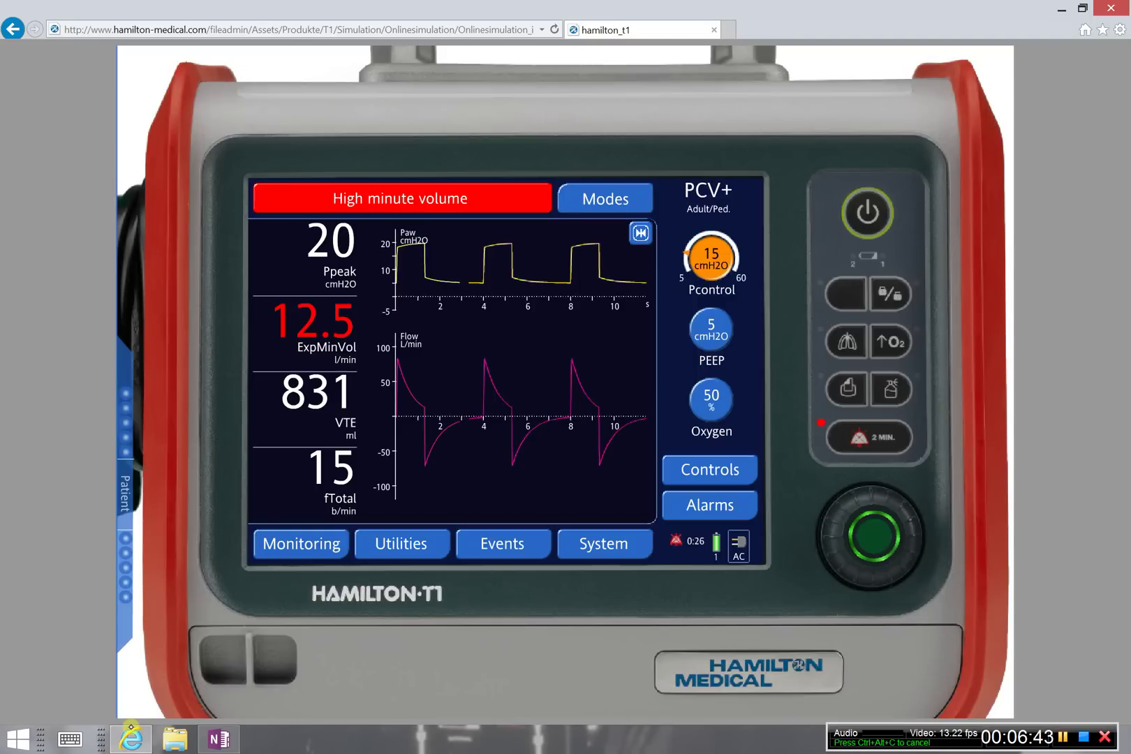
left_click(834, 518)
left_click(835, 518)
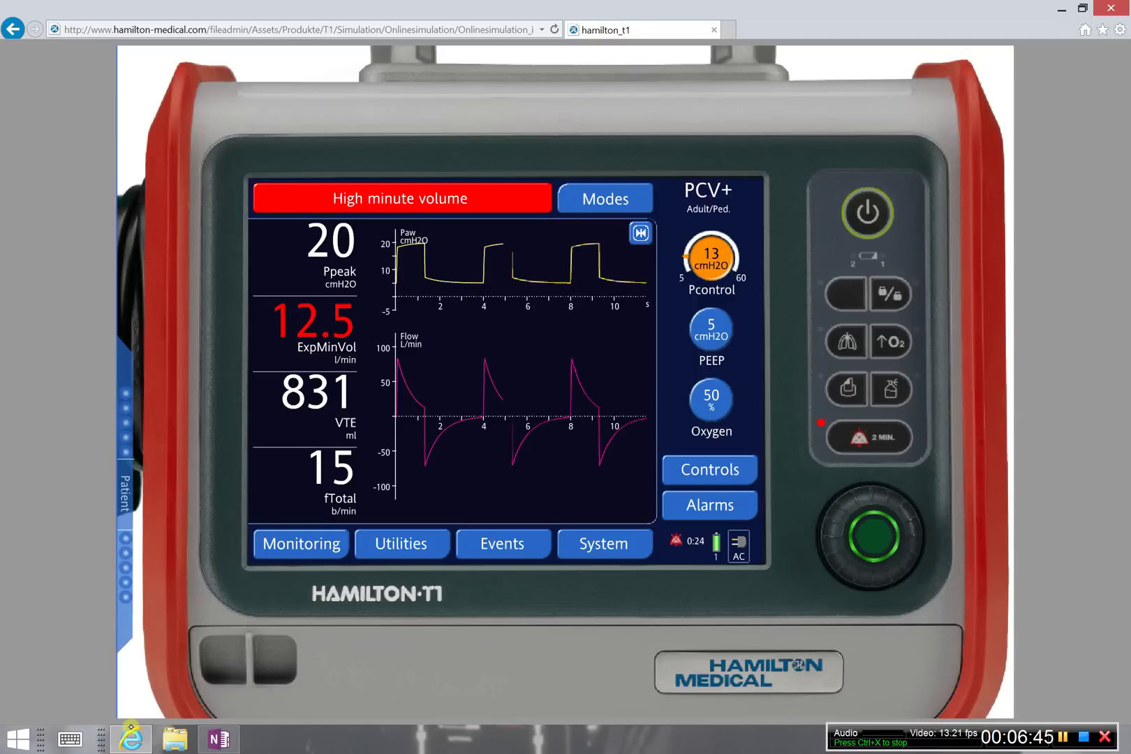
left_click(824, 500)
left_click(825, 499)
left_click(824, 500)
left_click(825, 500)
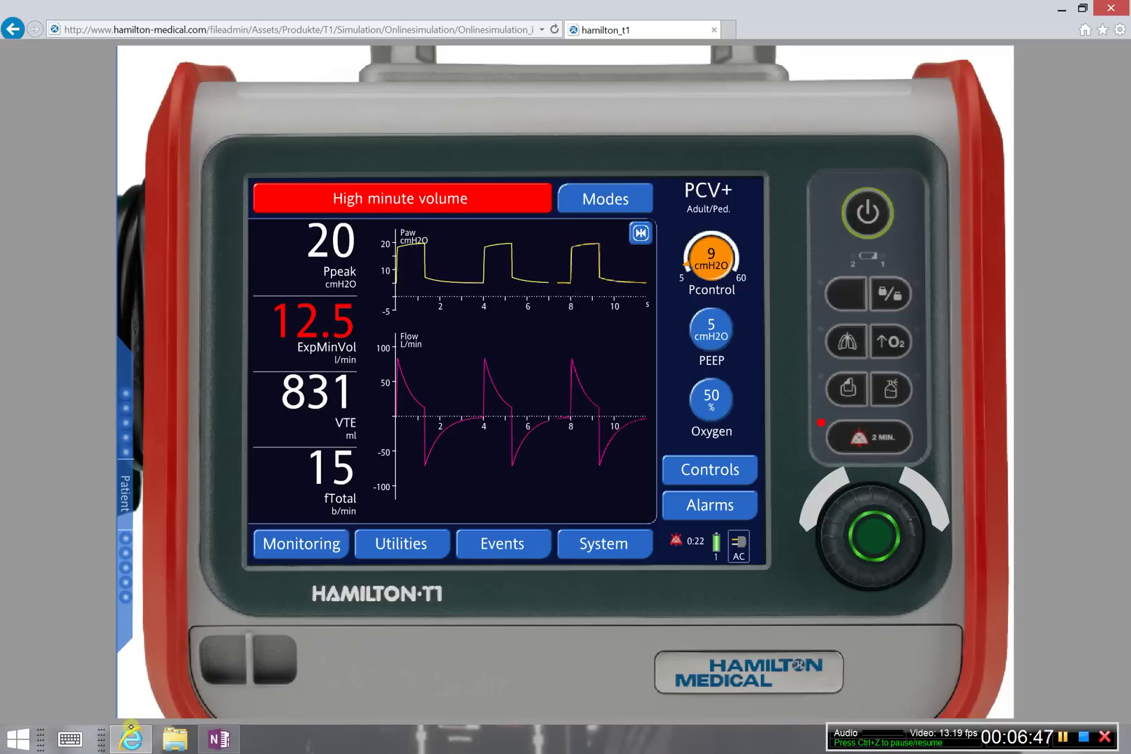
left_click(874, 536)
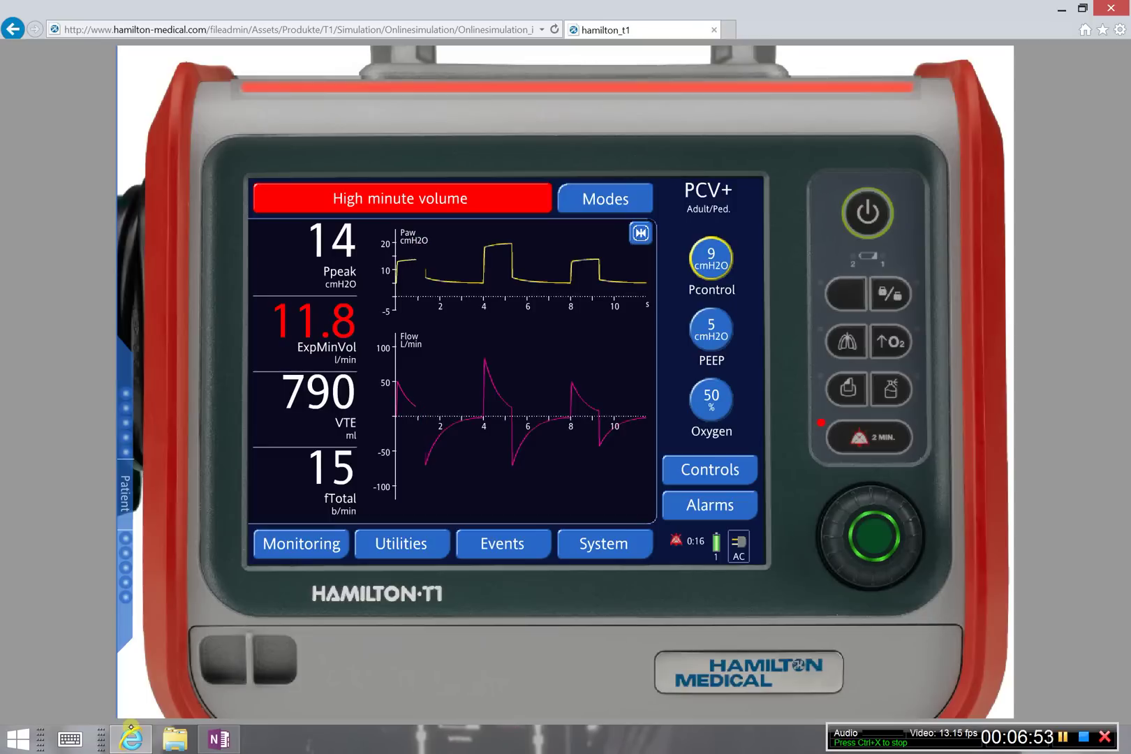
Set the respiratory Rate to 9 b/min in the running PCV+ mode's controls and return to the waveforms
left_click(709, 469)
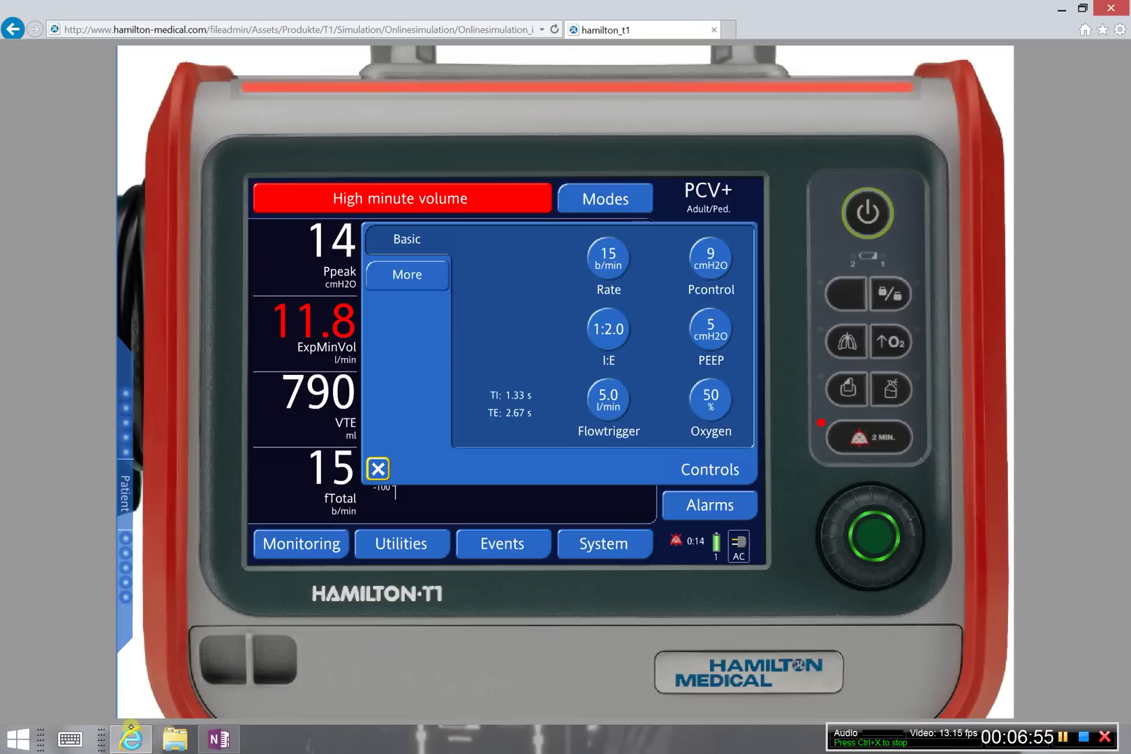
left_click(608, 259)
left_click(824, 500)
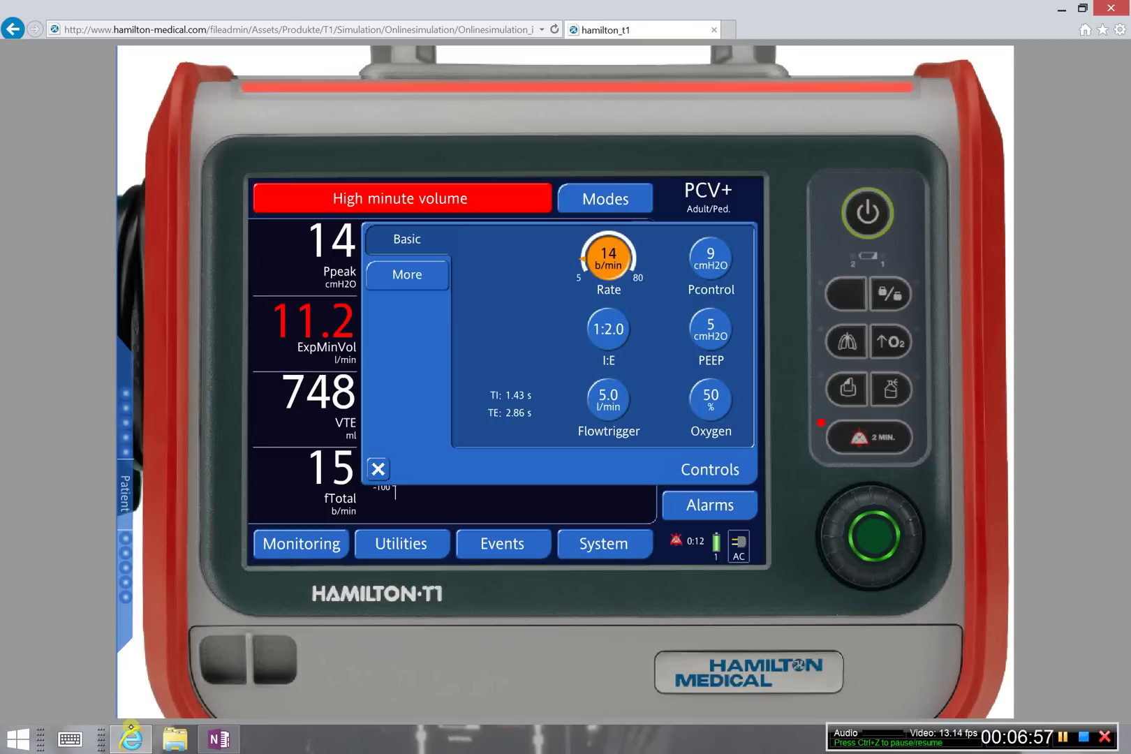
scroll(873, 536, "down", 5)
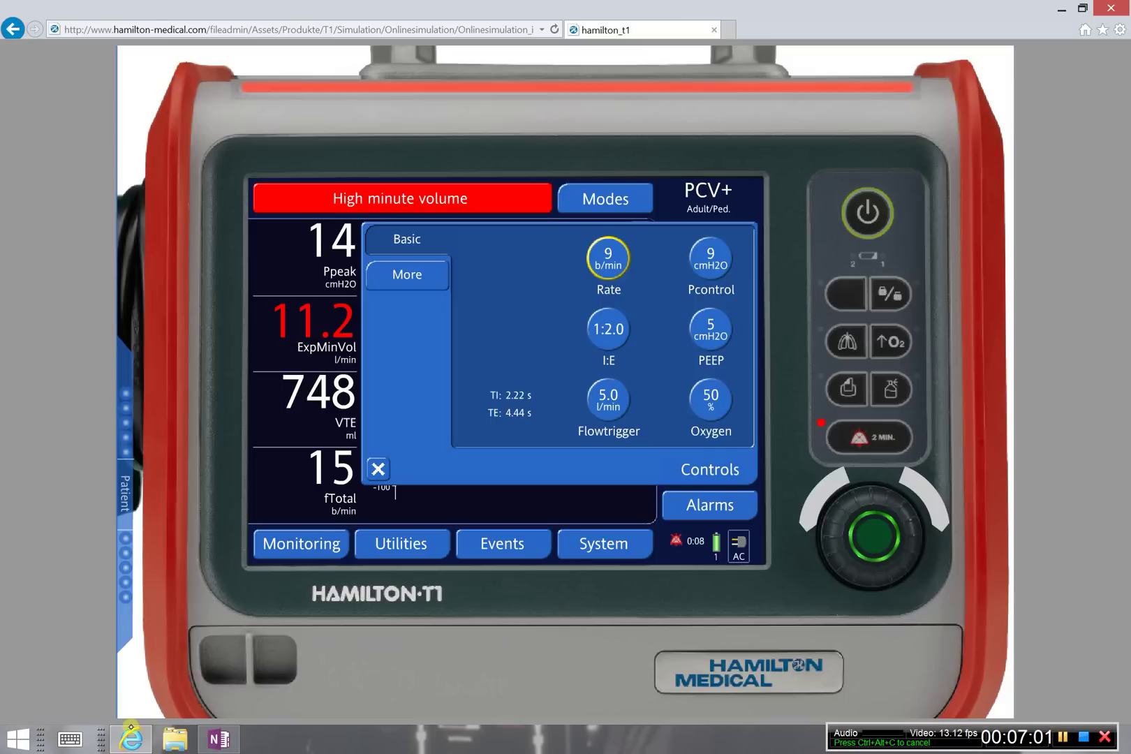
left_click(874, 536)
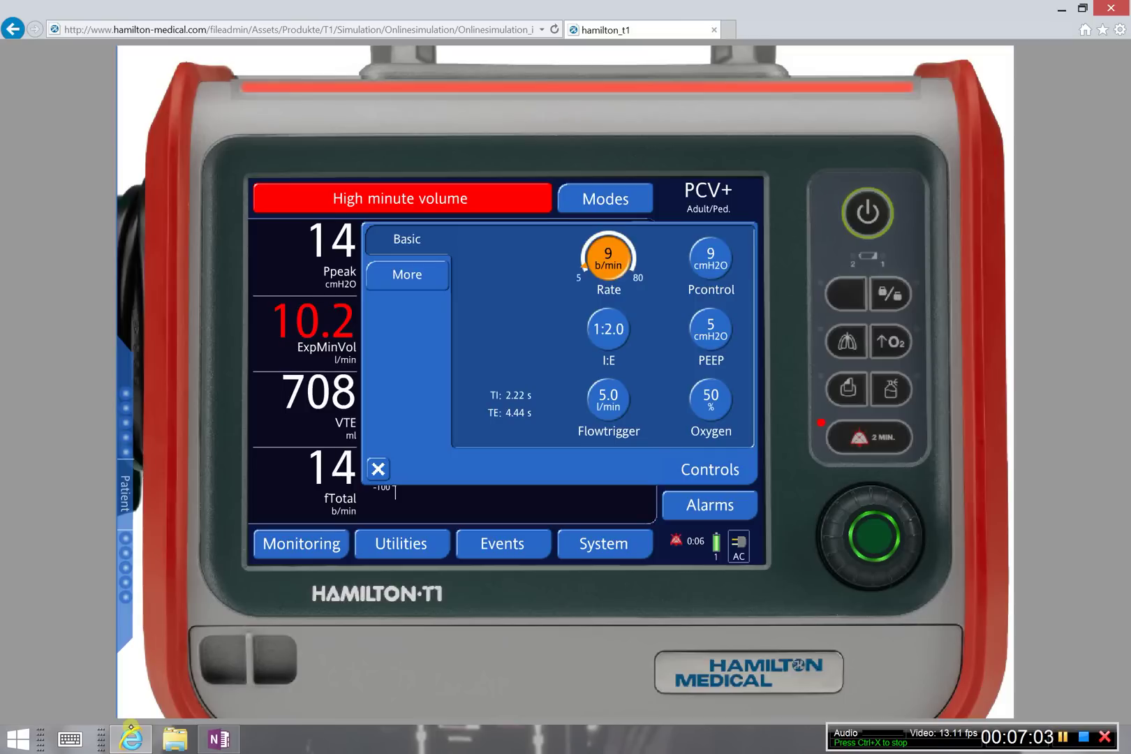
key("Return")
left_click(514, 503)
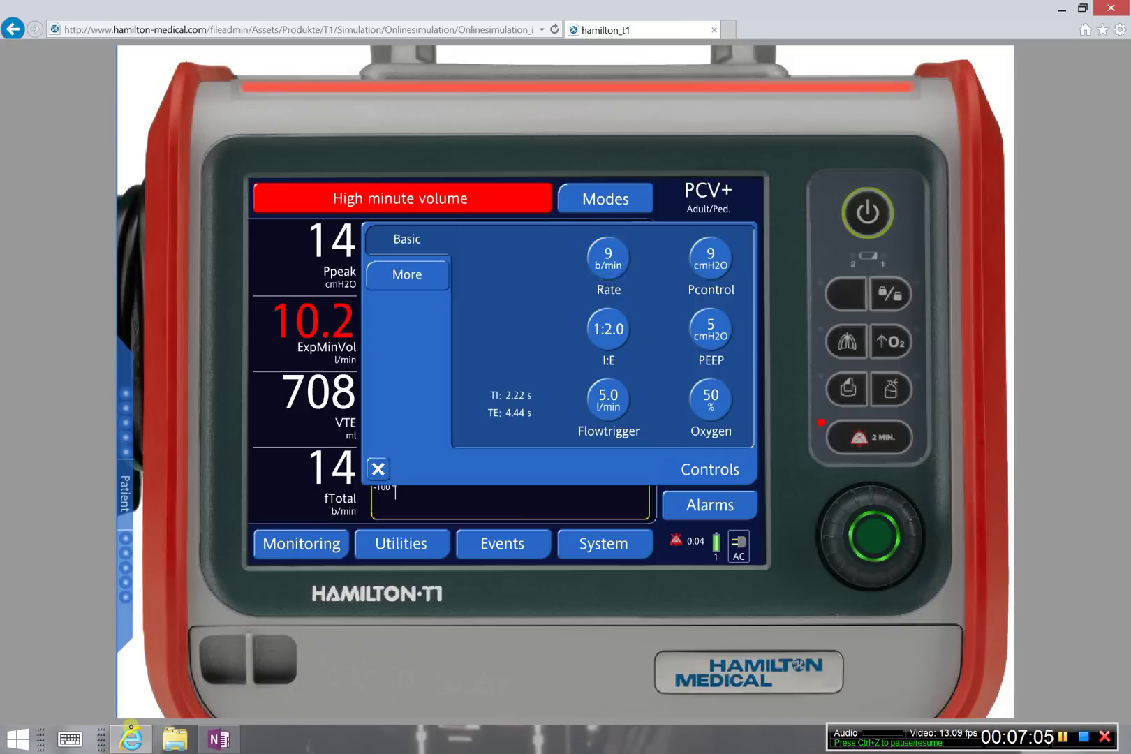
key("Return")
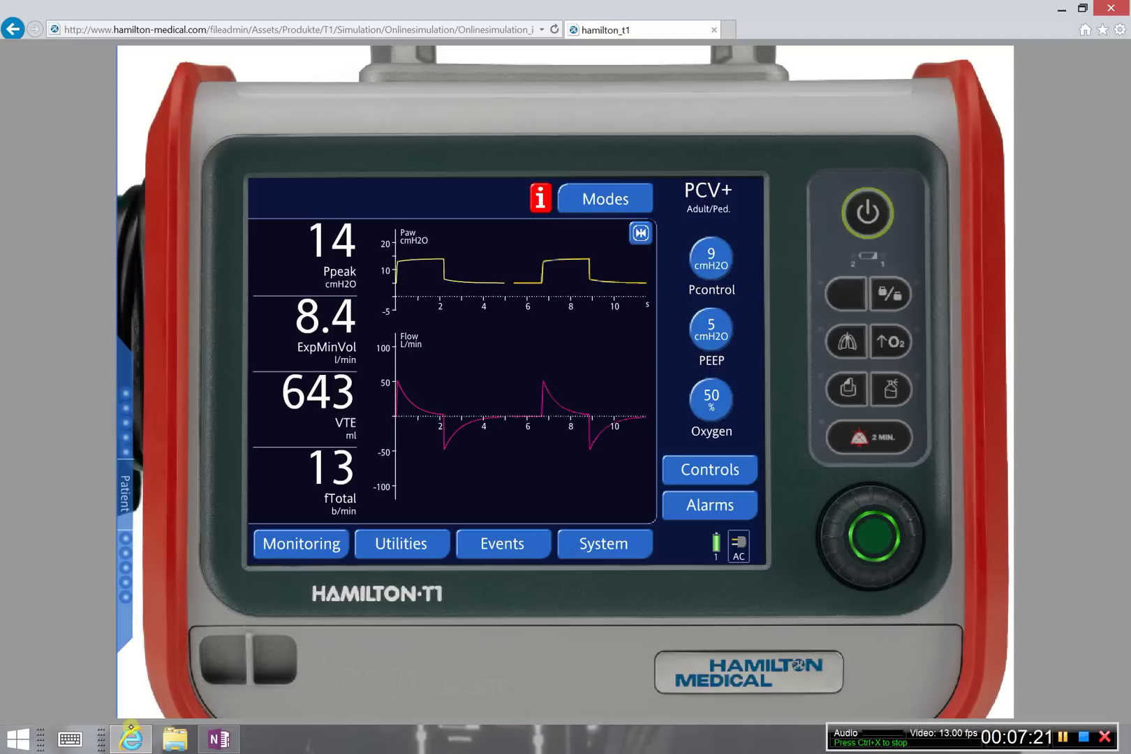
left_click(605, 199)
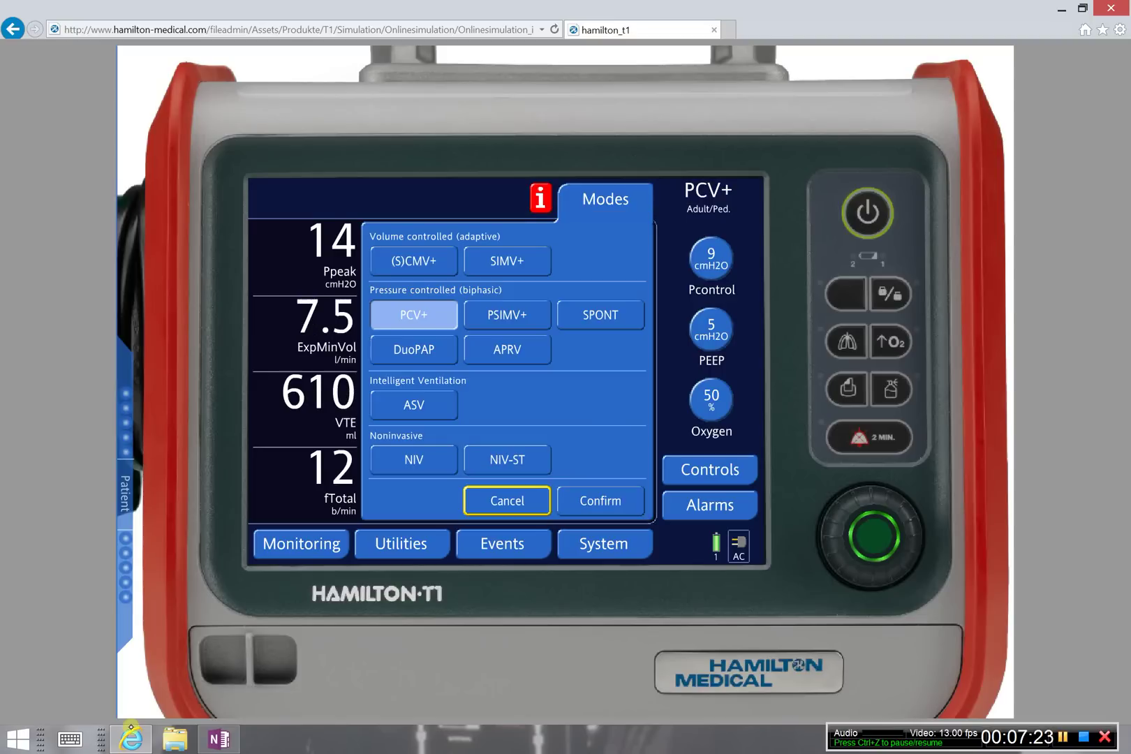
left_click(414, 261)
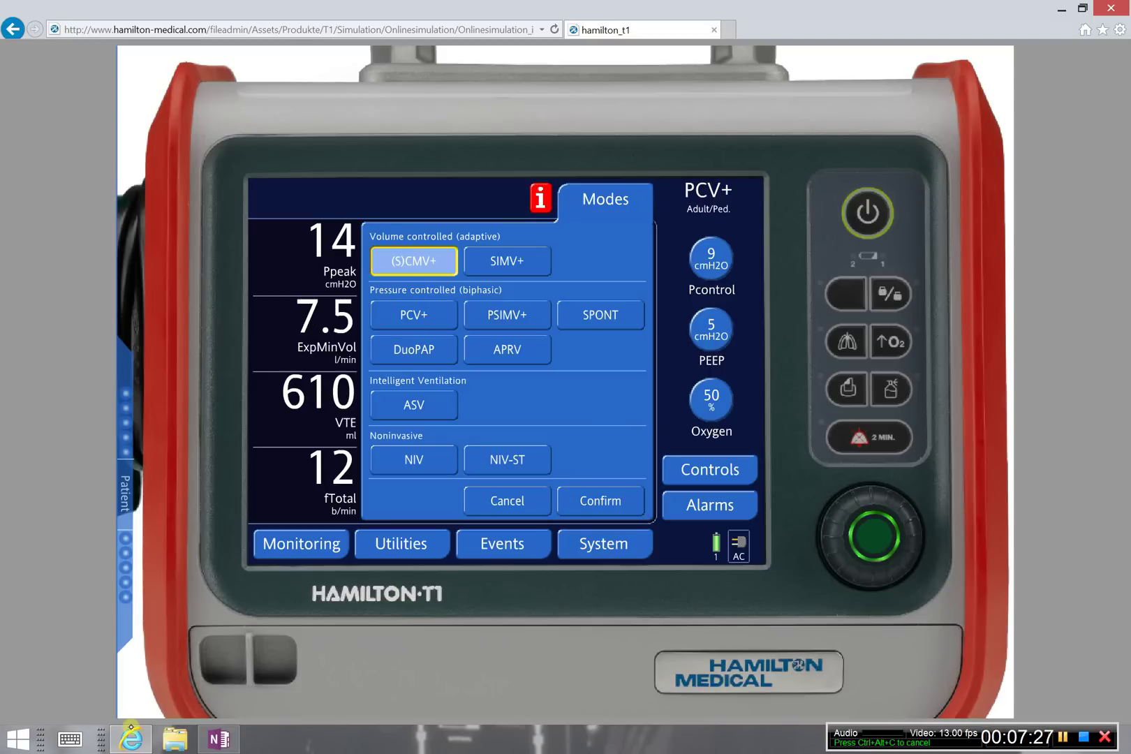
left_click(600, 501)
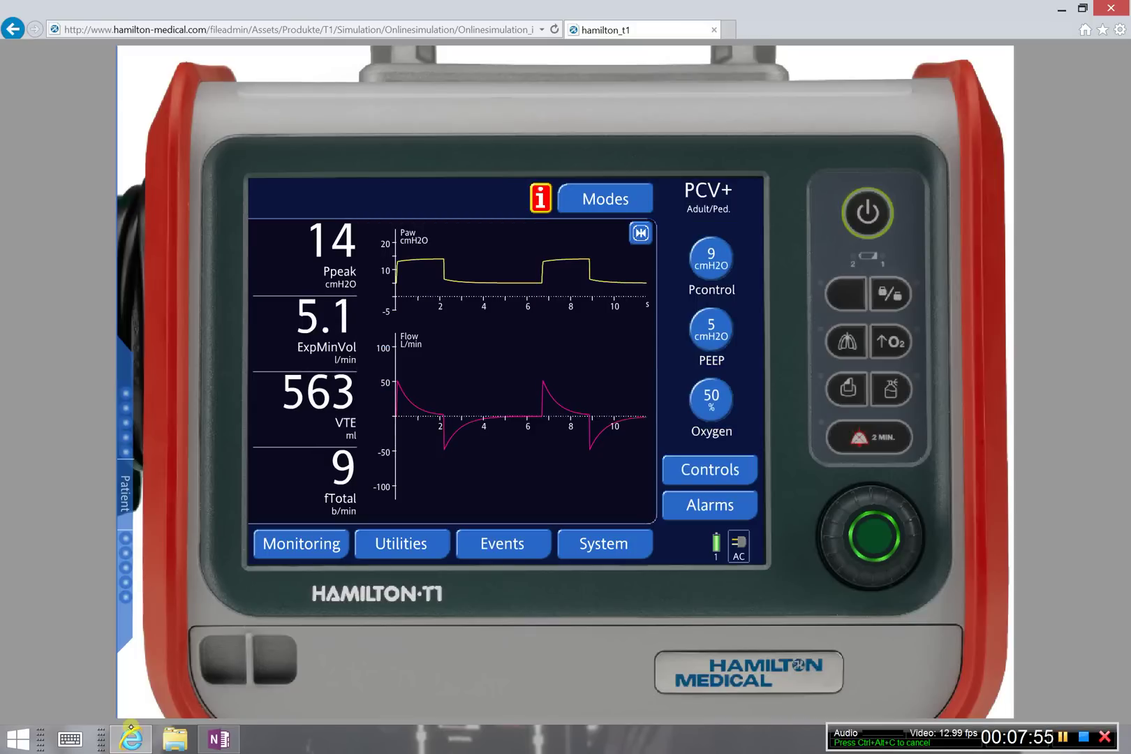
left_click(711, 259)
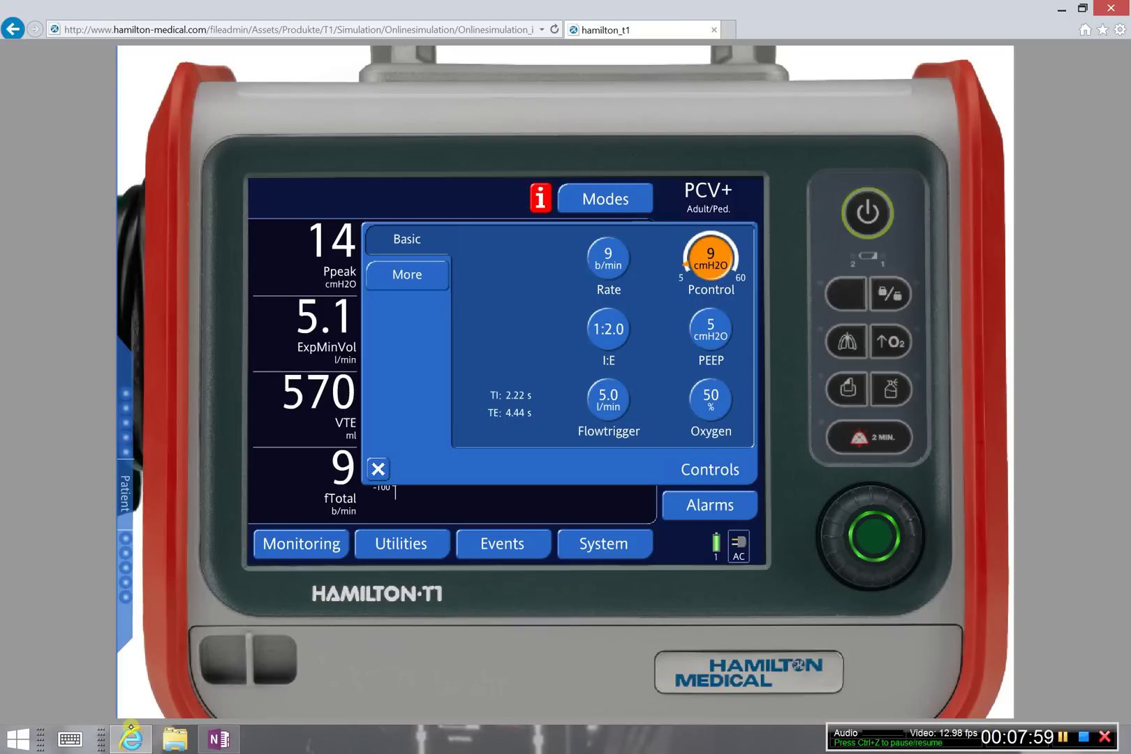
left_click(513, 504)
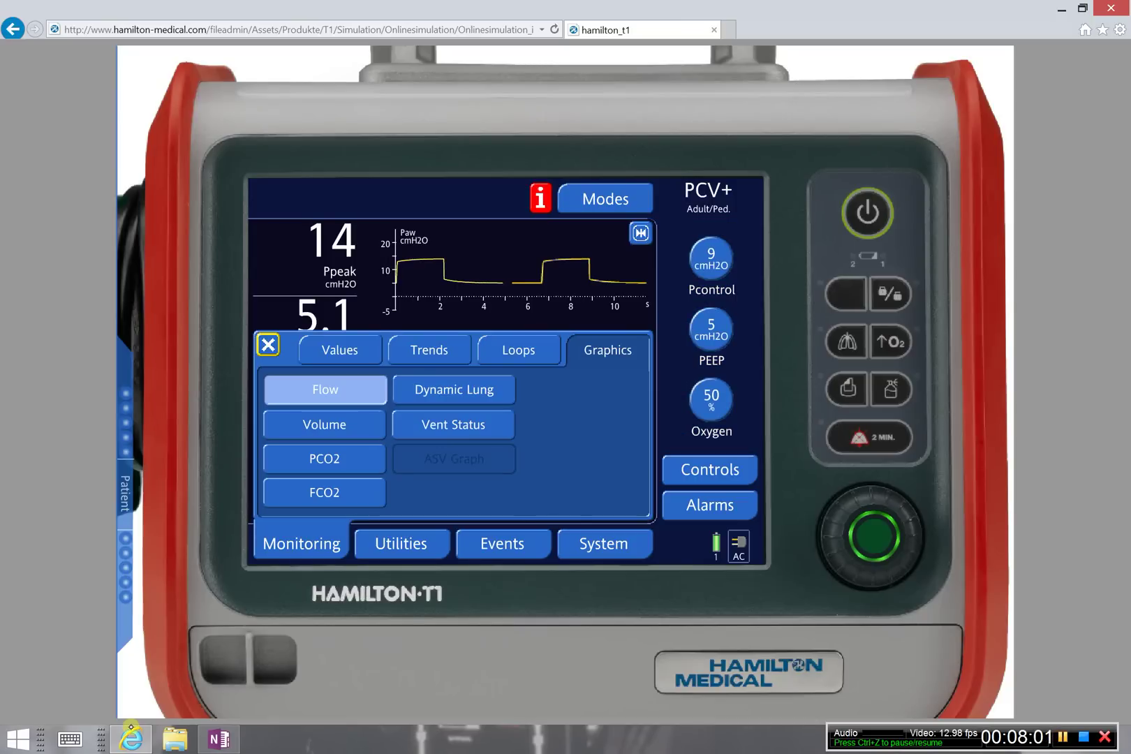
Switch the ventilator to the volume controlled (S)CMV+ mode and activate it with its preset basic settings
left_click(605, 199)
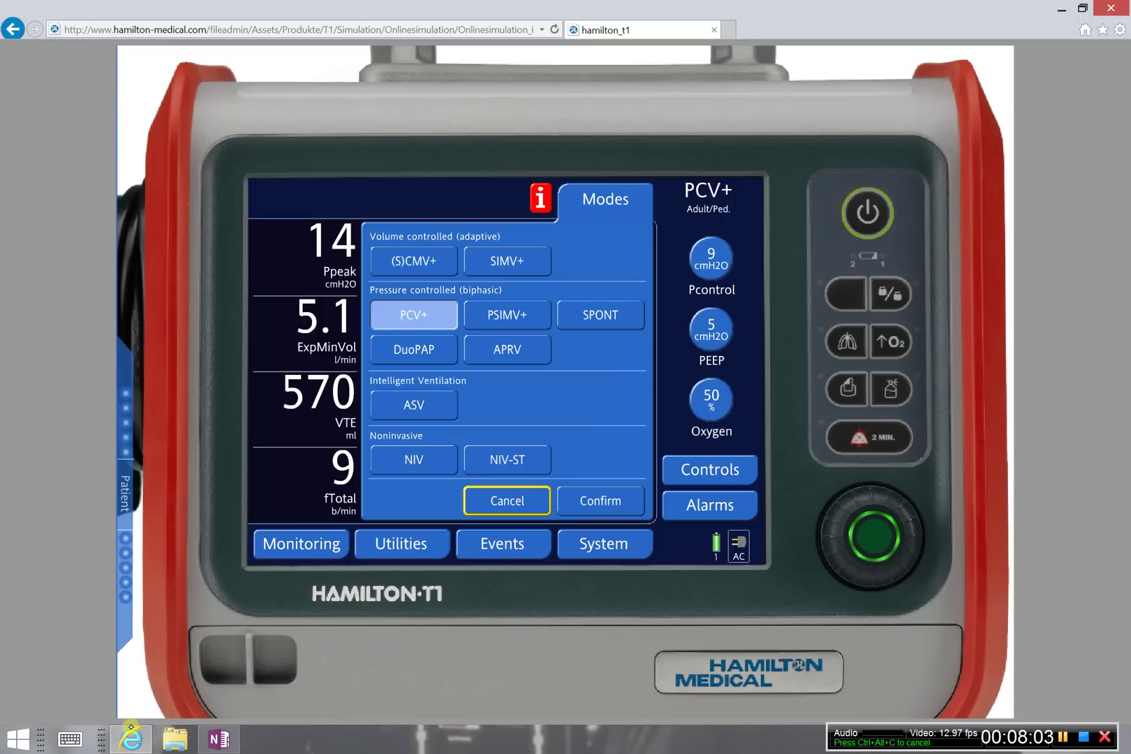
left_click(414, 261)
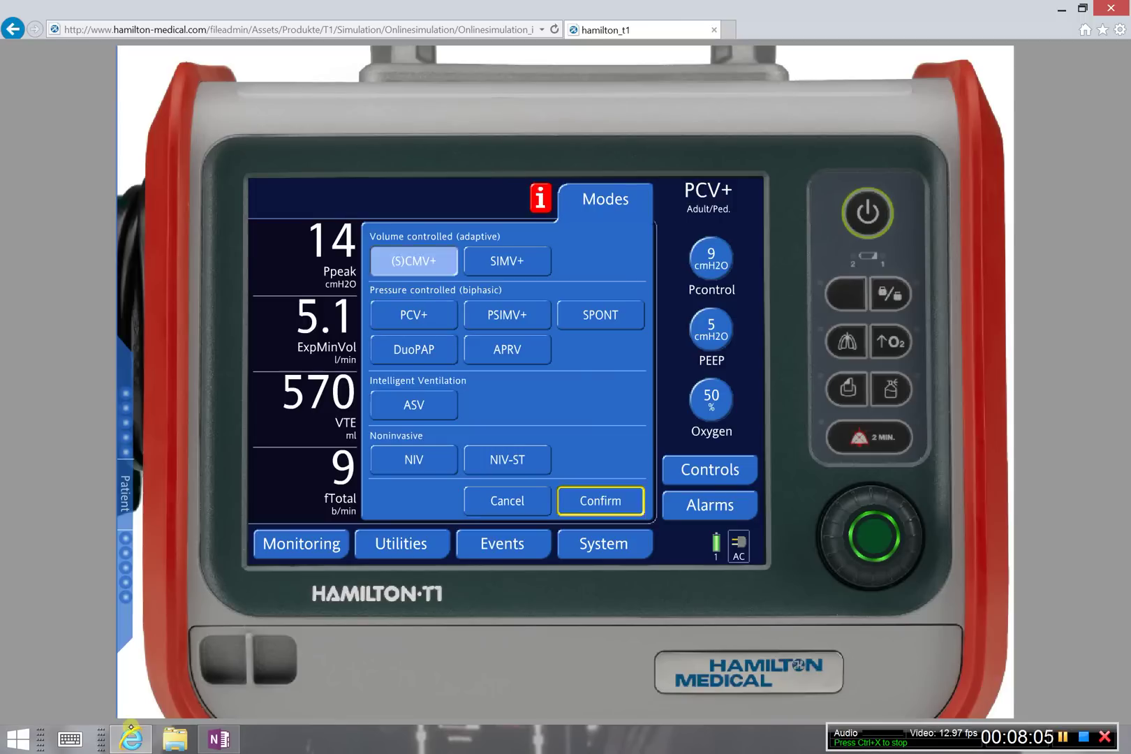
left_click(600, 501)
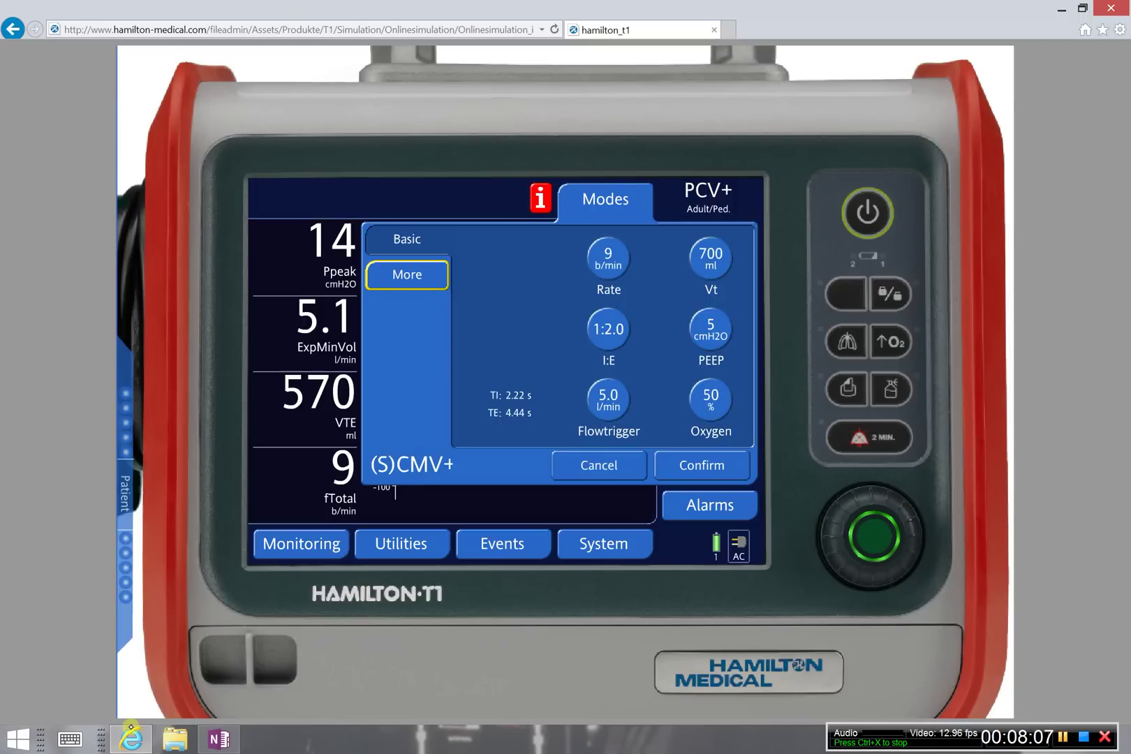
left_click(701, 466)
left_click(705, 468)
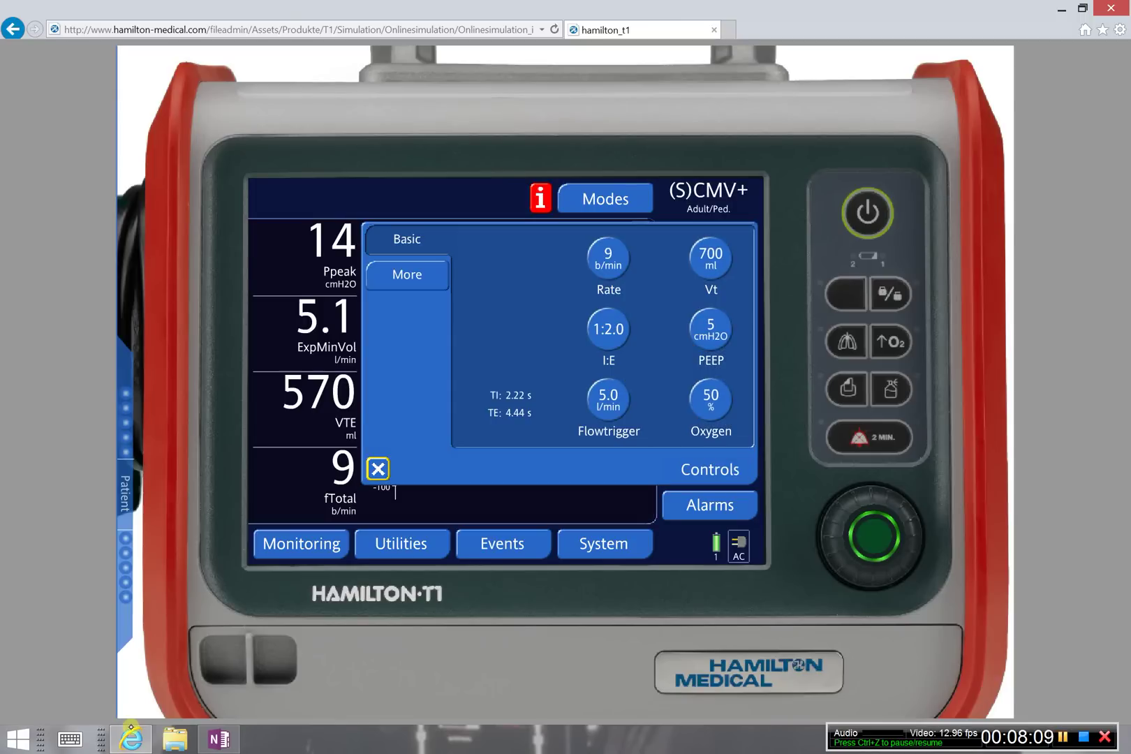
Set the tidal volume Vt to 500 ml in the running (S)CMV+ mode
left_click(711, 259)
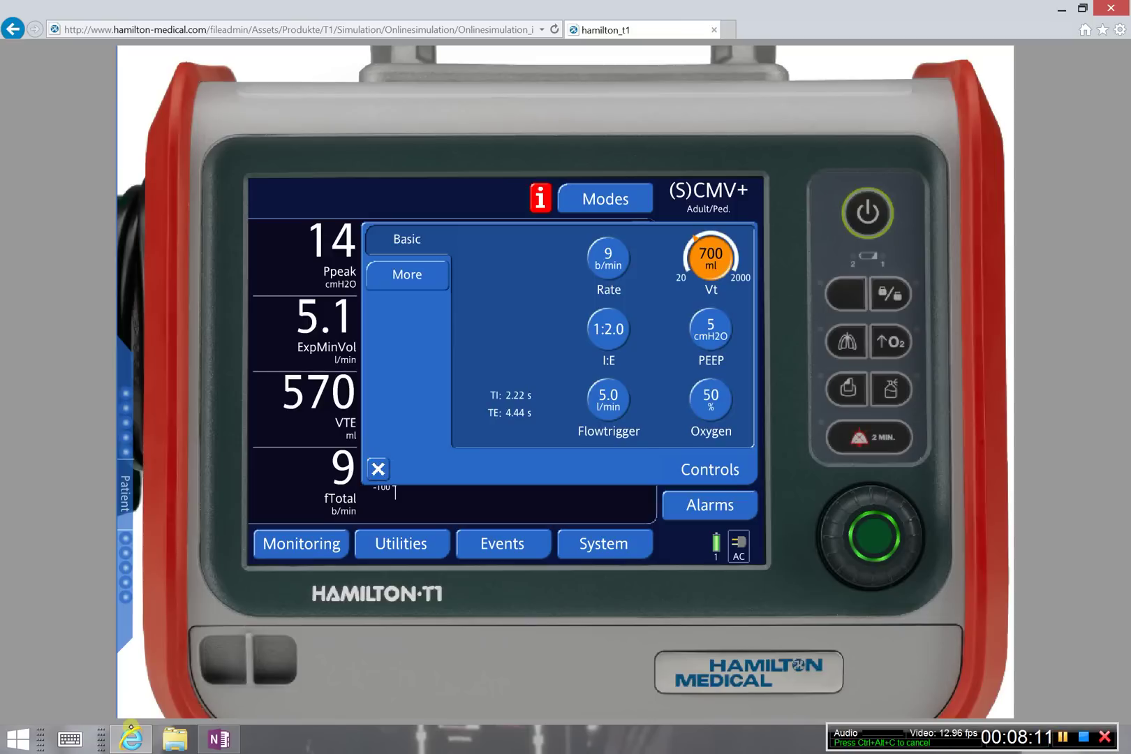
scroll(873, 537, "down", 7)
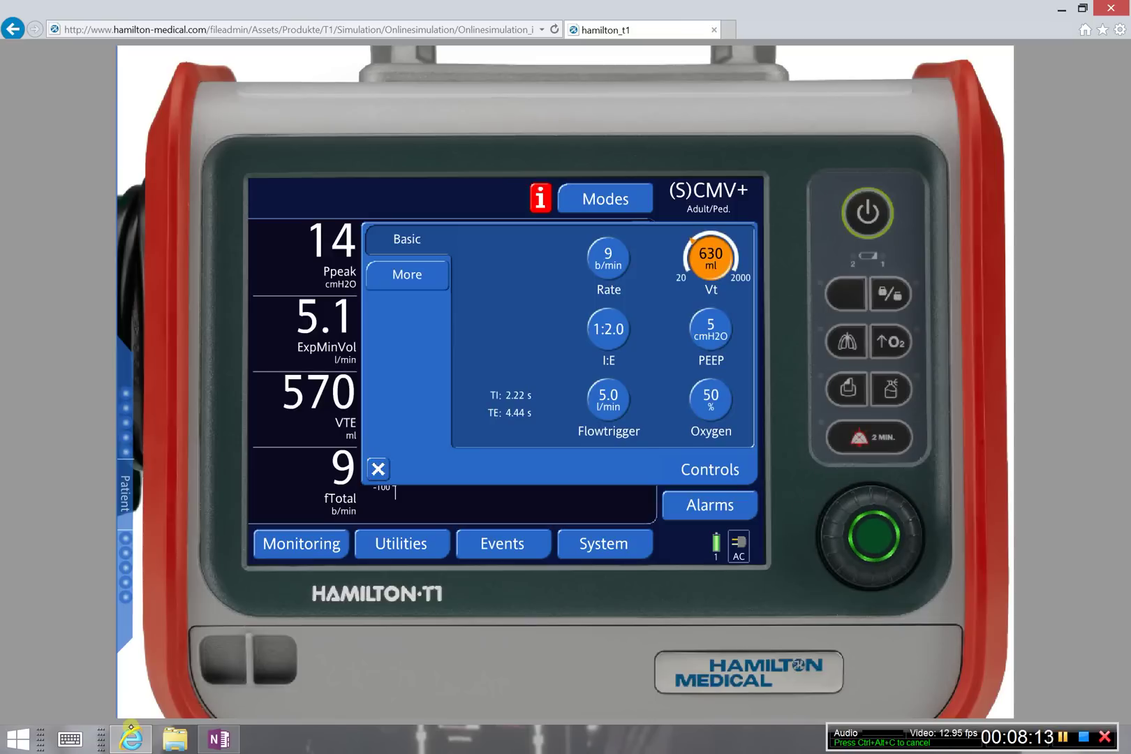
scroll(872, 536, "down", 13)
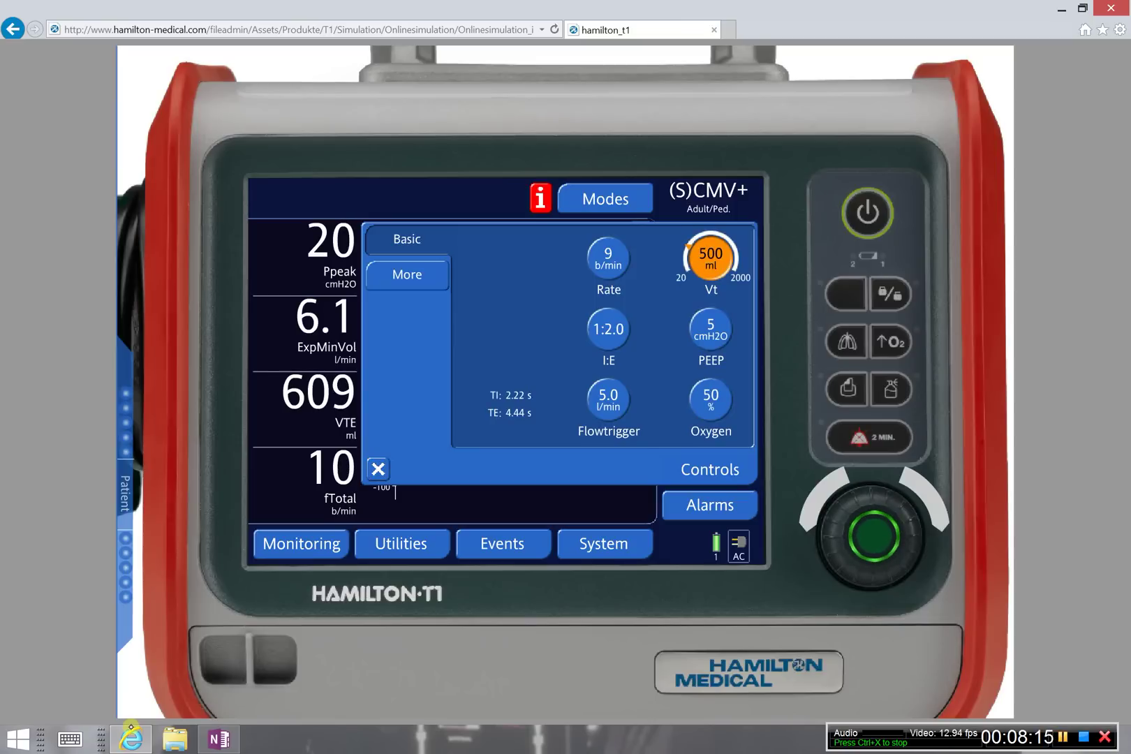
left_click(711, 259)
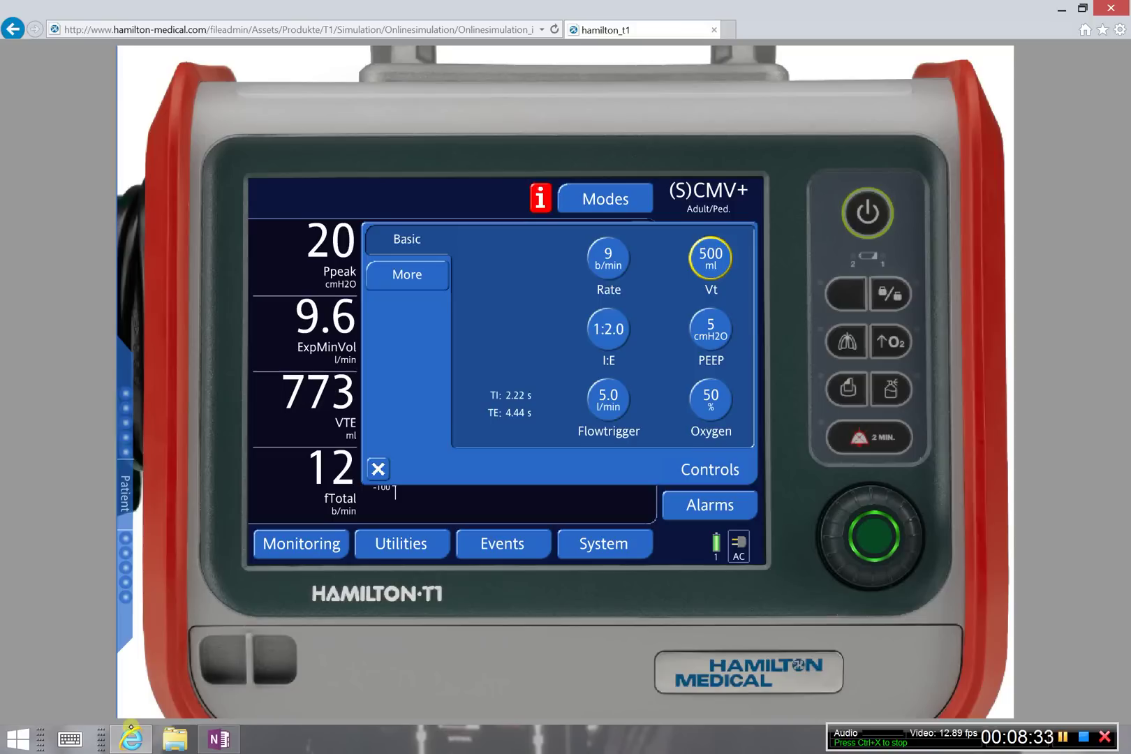
Check the first page of alarm limits, silence the audible alarm for two minutes, and return to the waveforms
left_click(709, 506)
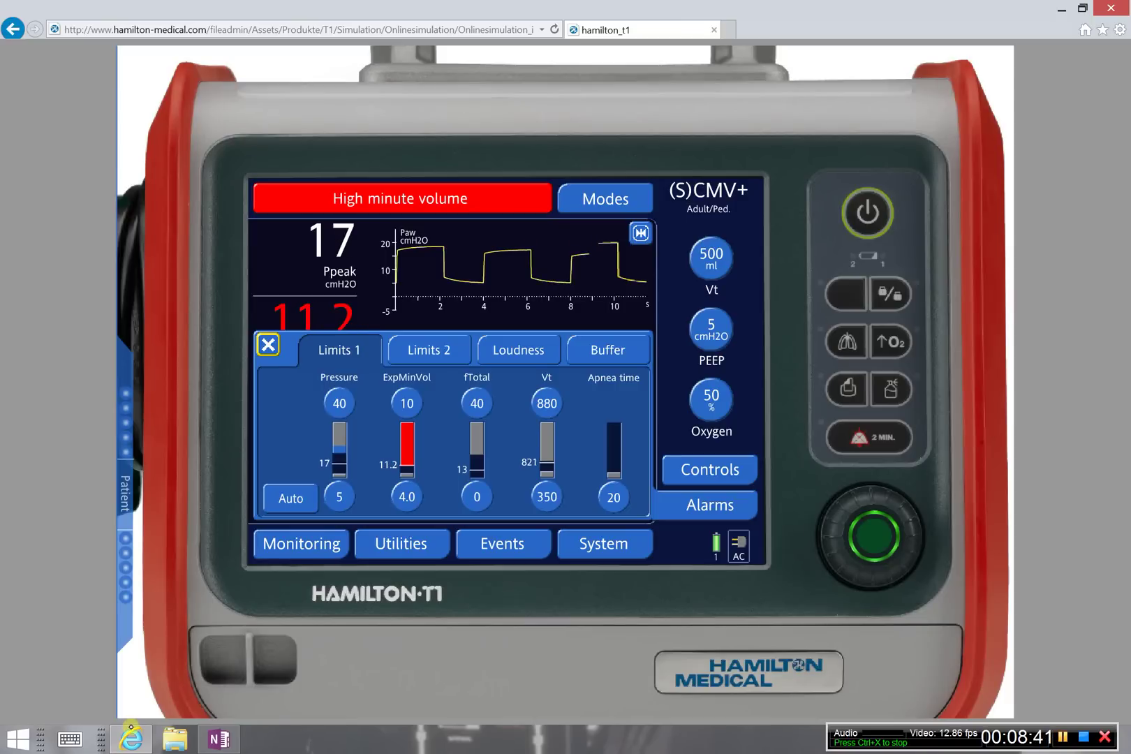
left_click(869, 437)
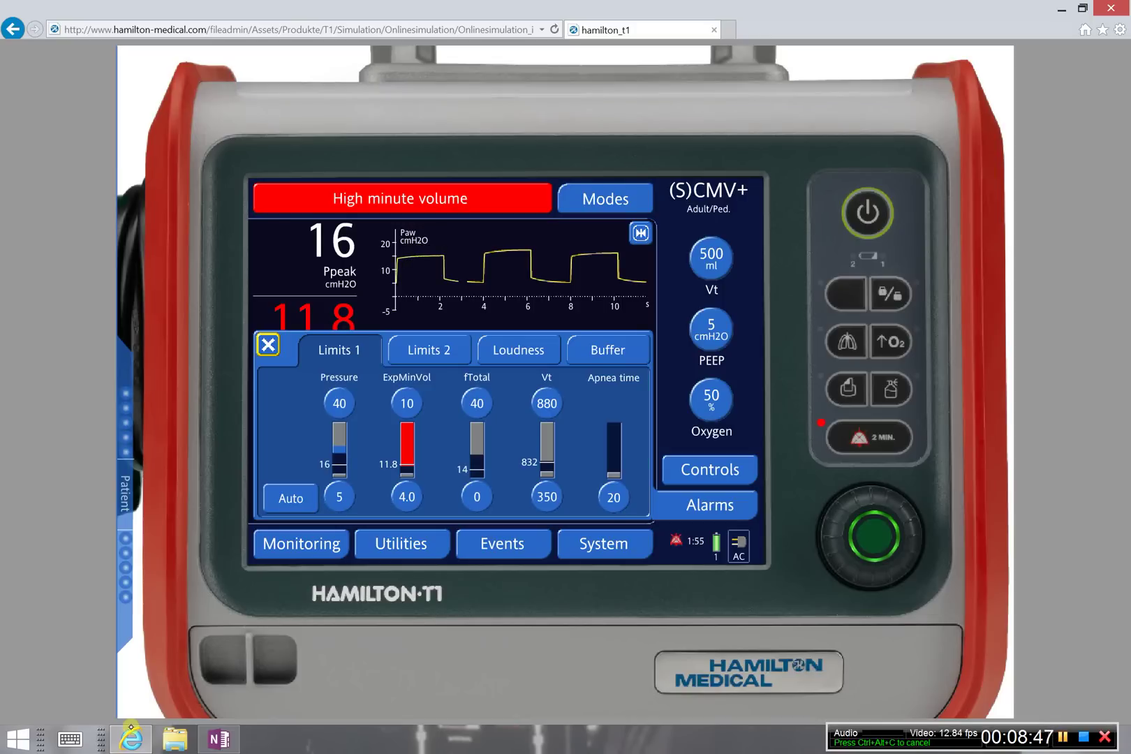
left_click(337, 445)
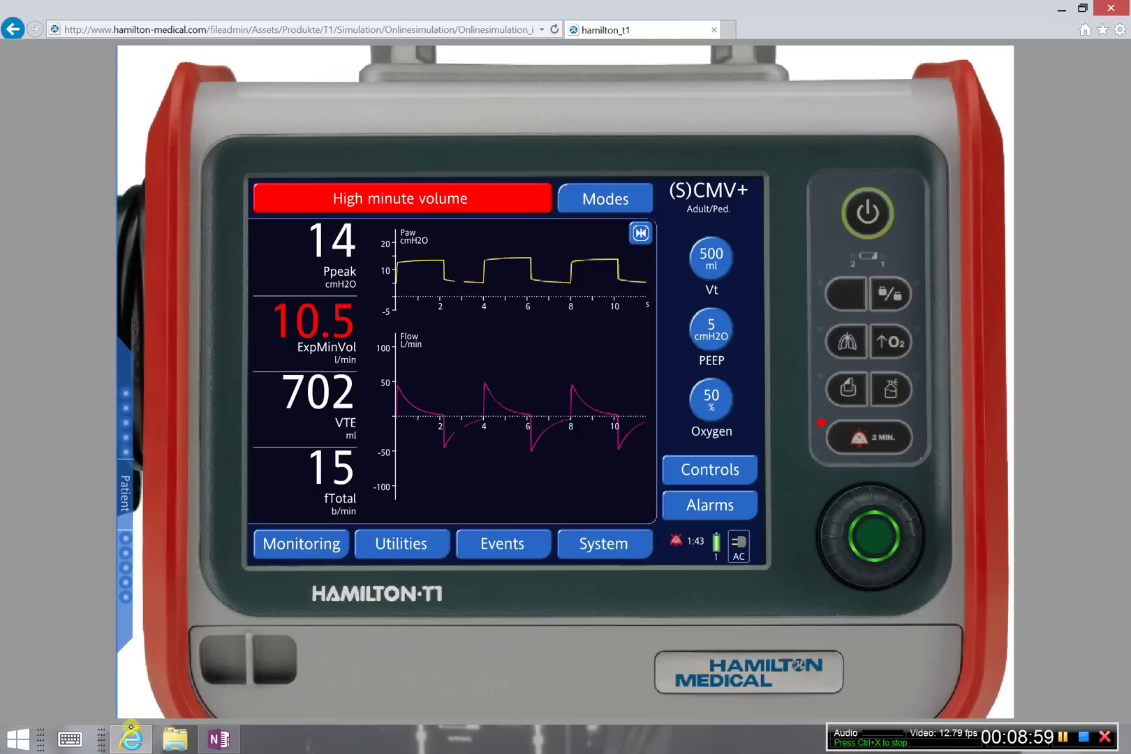
Set the tidal volume Vt to 1600 ml on the main (S)CMV+ display
left_click(711, 259)
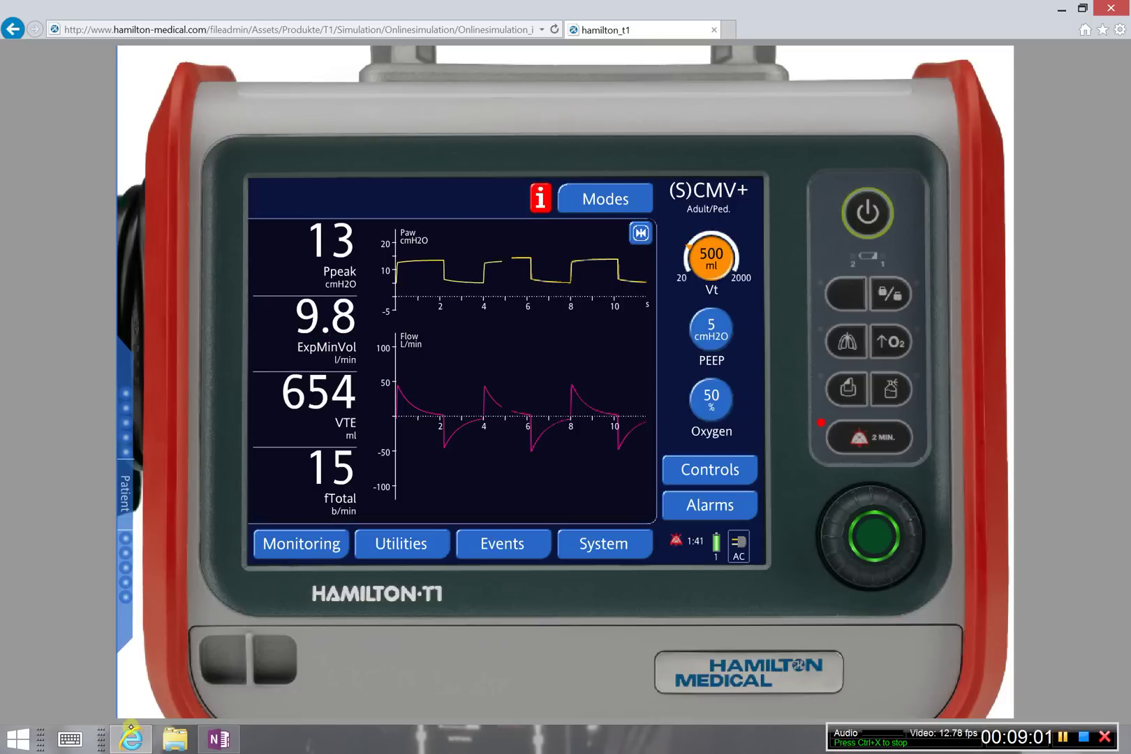
left_click_drag(874, 497, 913, 536)
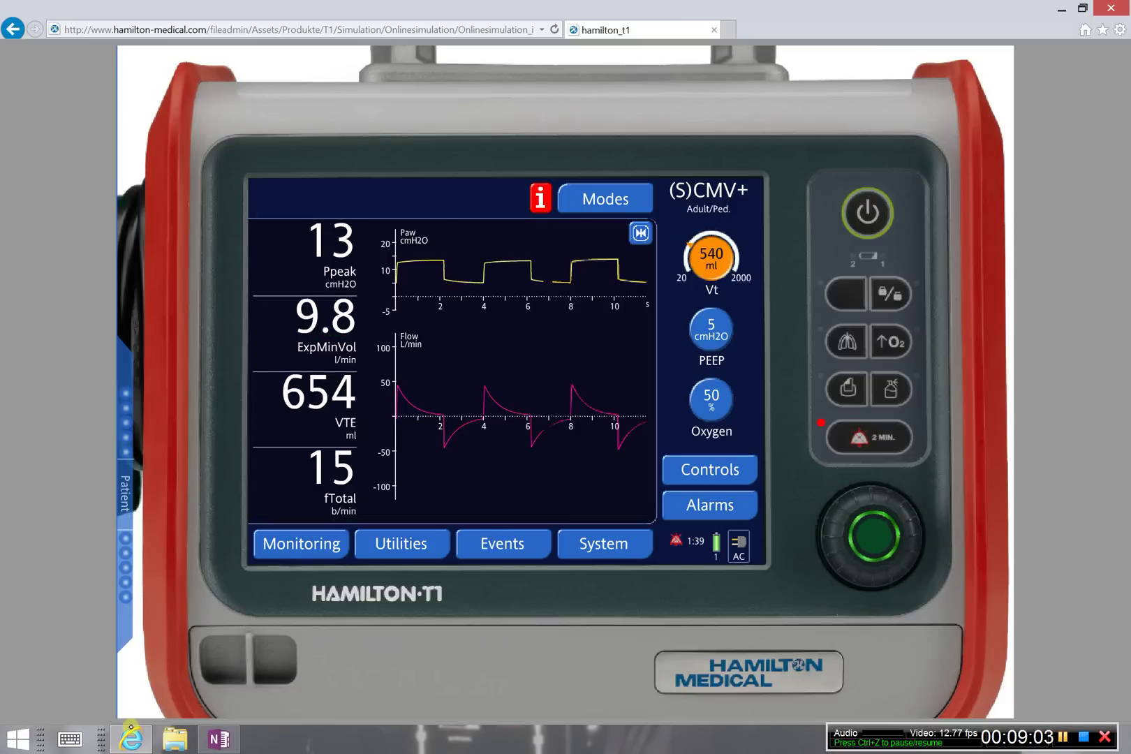
scroll(873, 536, "up", 9)
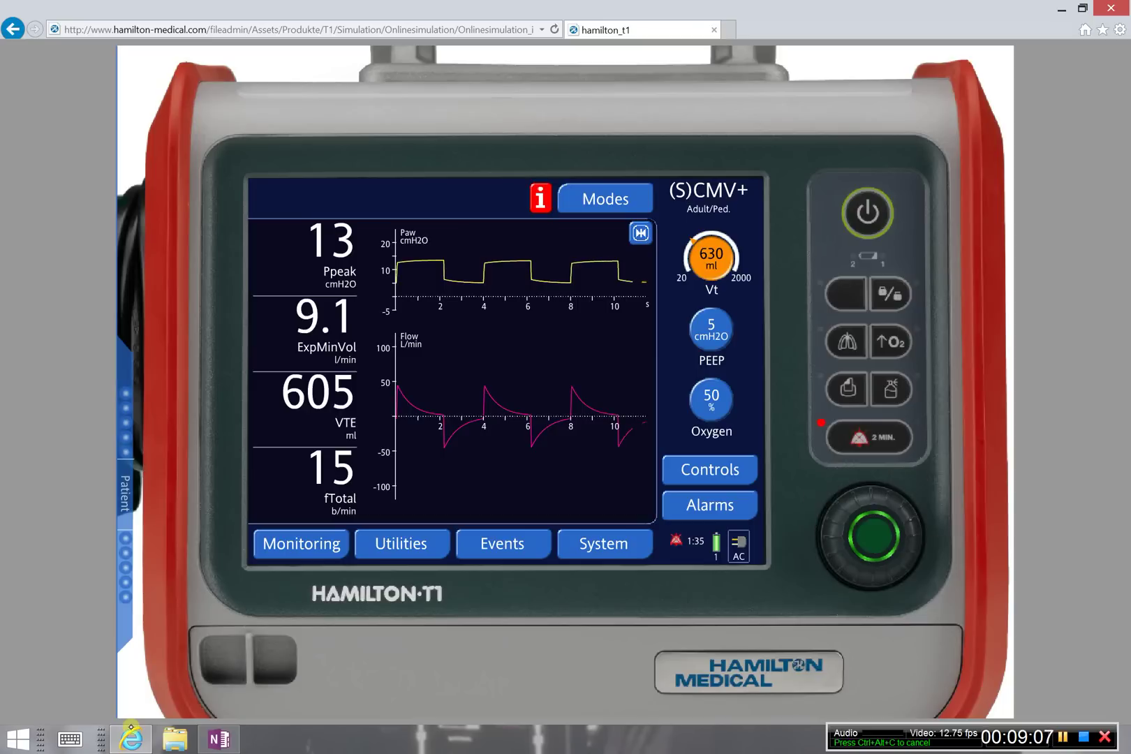
scroll(872, 537, "up", 8)
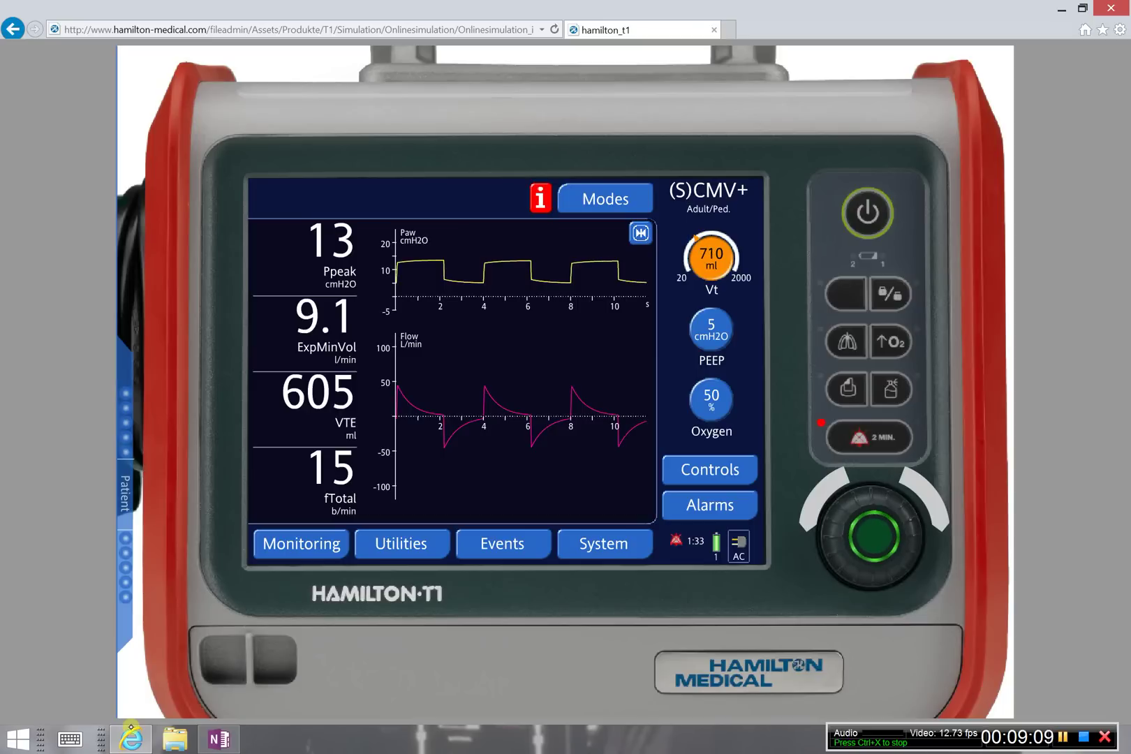
scroll(873, 536, "up", 2)
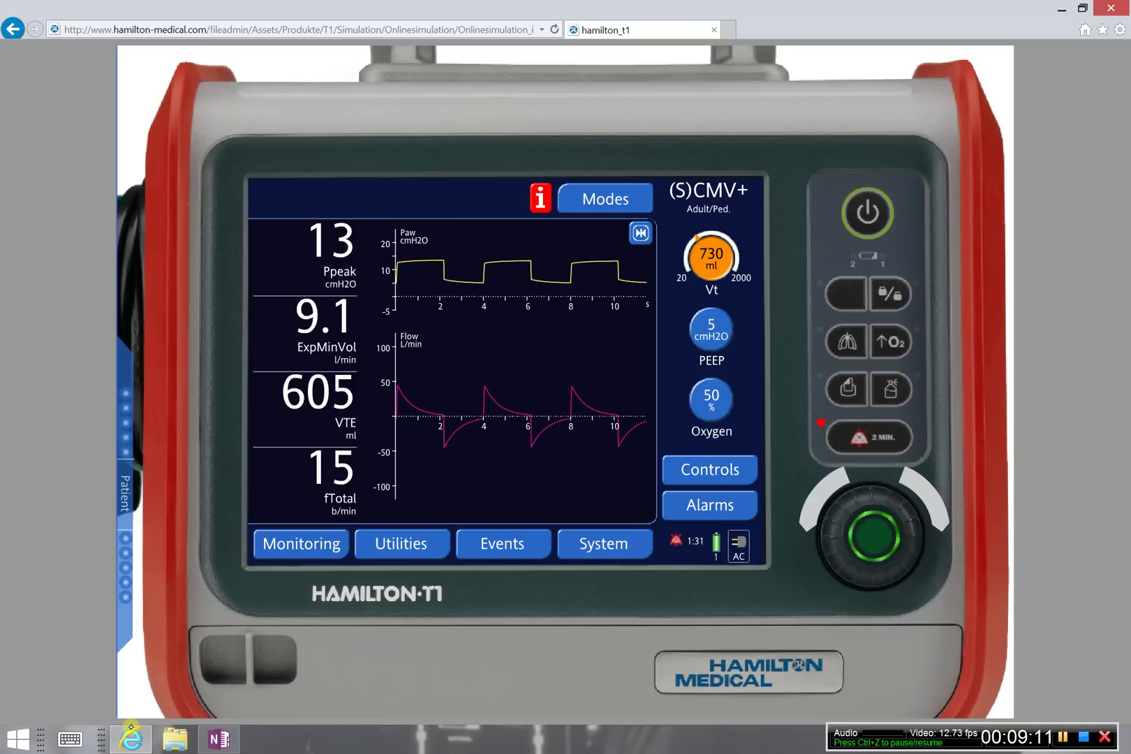
scroll(872, 536, "up", 13)
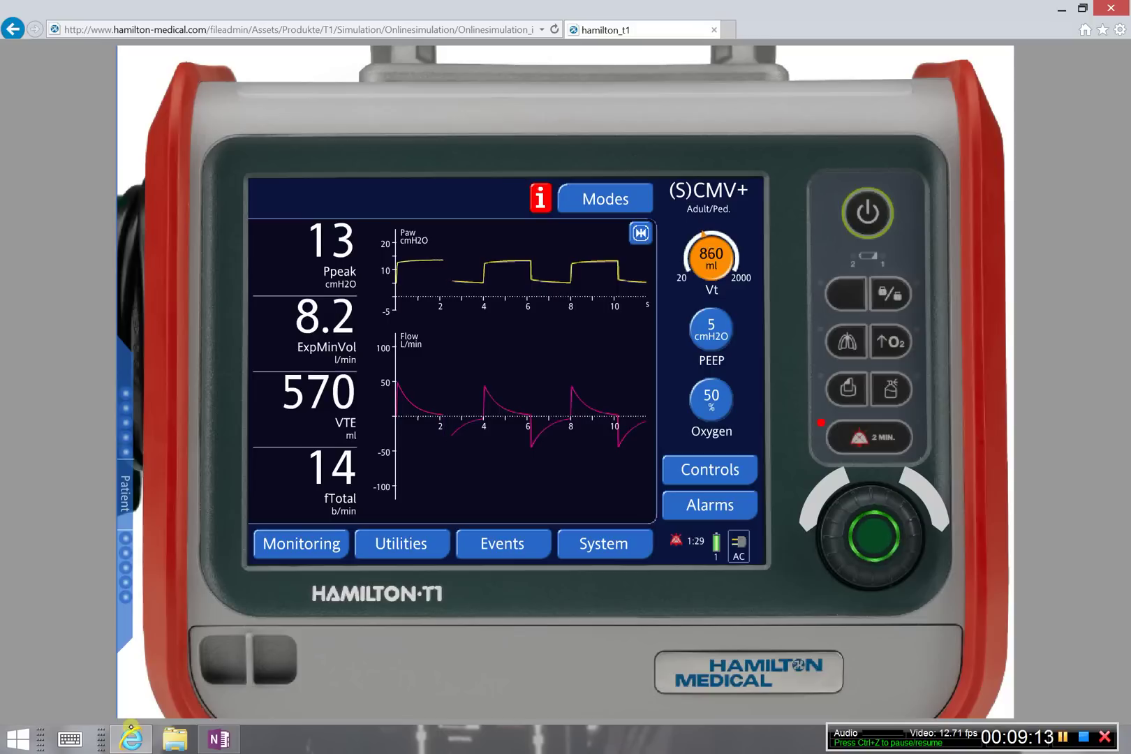
scroll(873, 536, "up", 7)
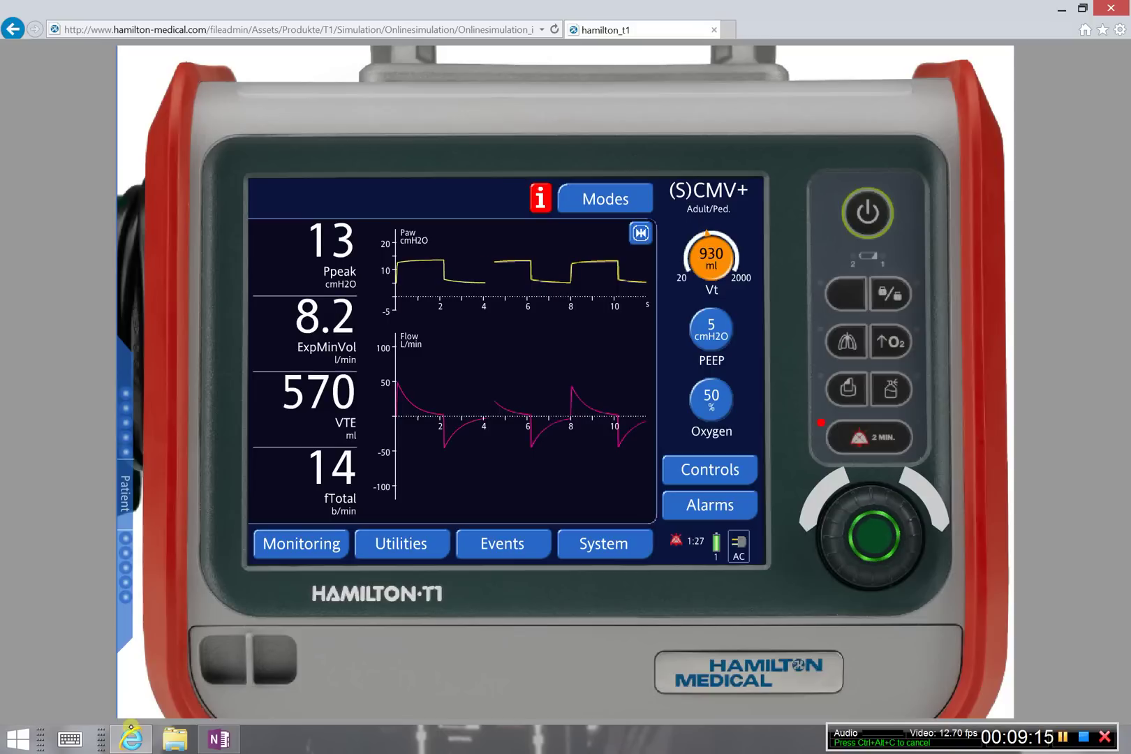
scroll(873, 536, "up", 13)
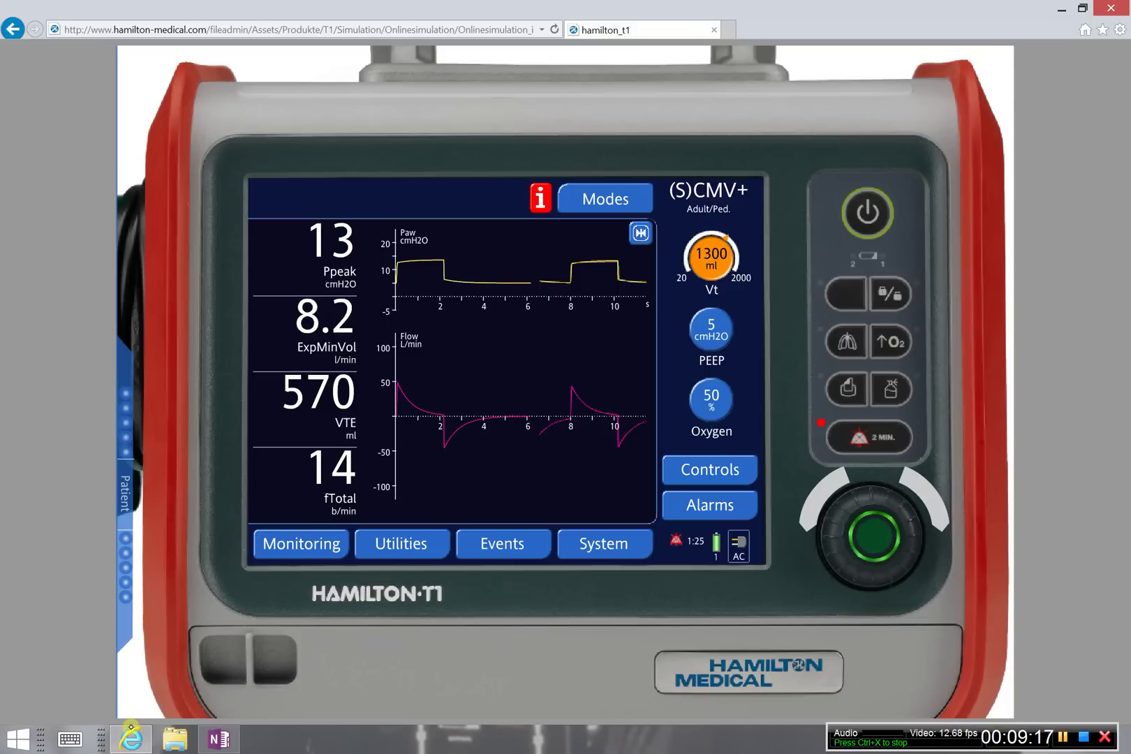
scroll(873, 536, "up", 10)
left_click(872, 536)
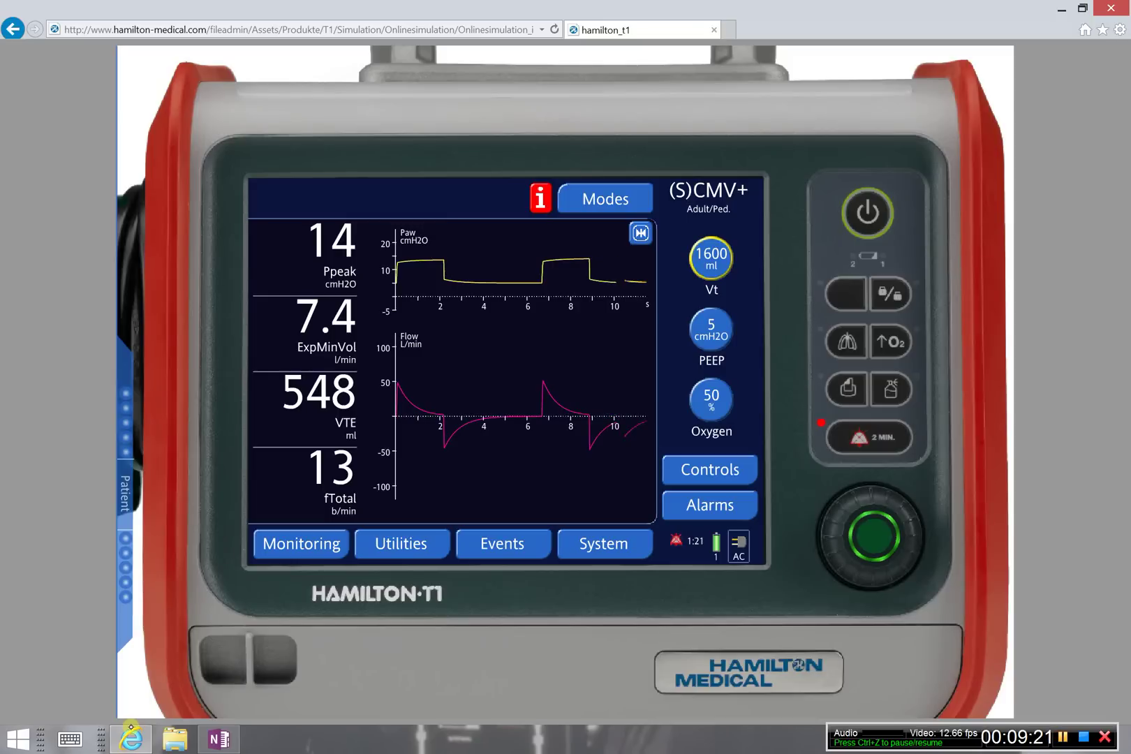
View the alarm limits and change the simulated patient's condition to ARDS
left_click(710, 506)
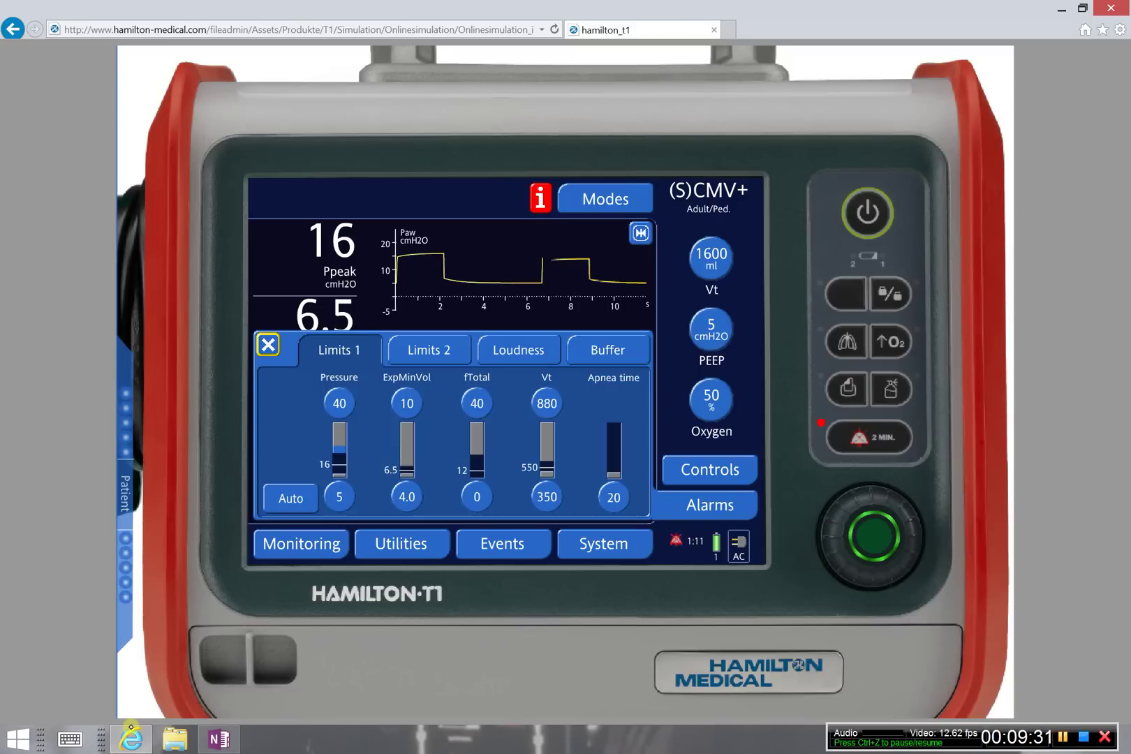
left_click(125, 493)
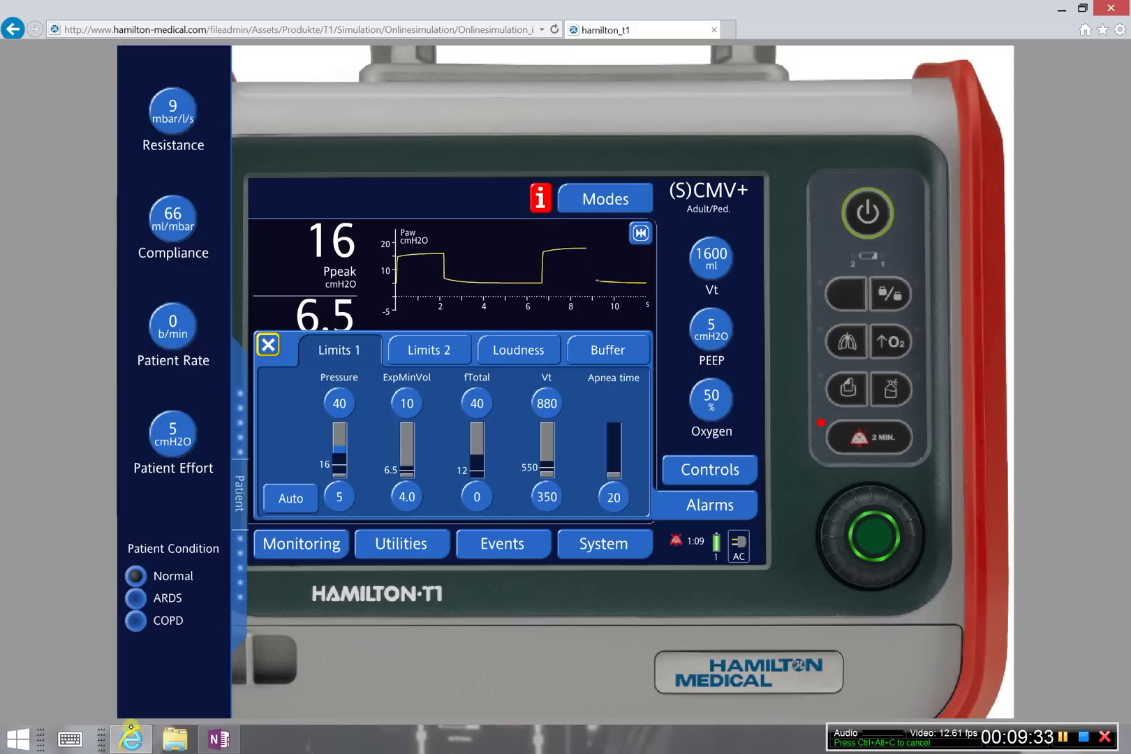
left_click(136, 598)
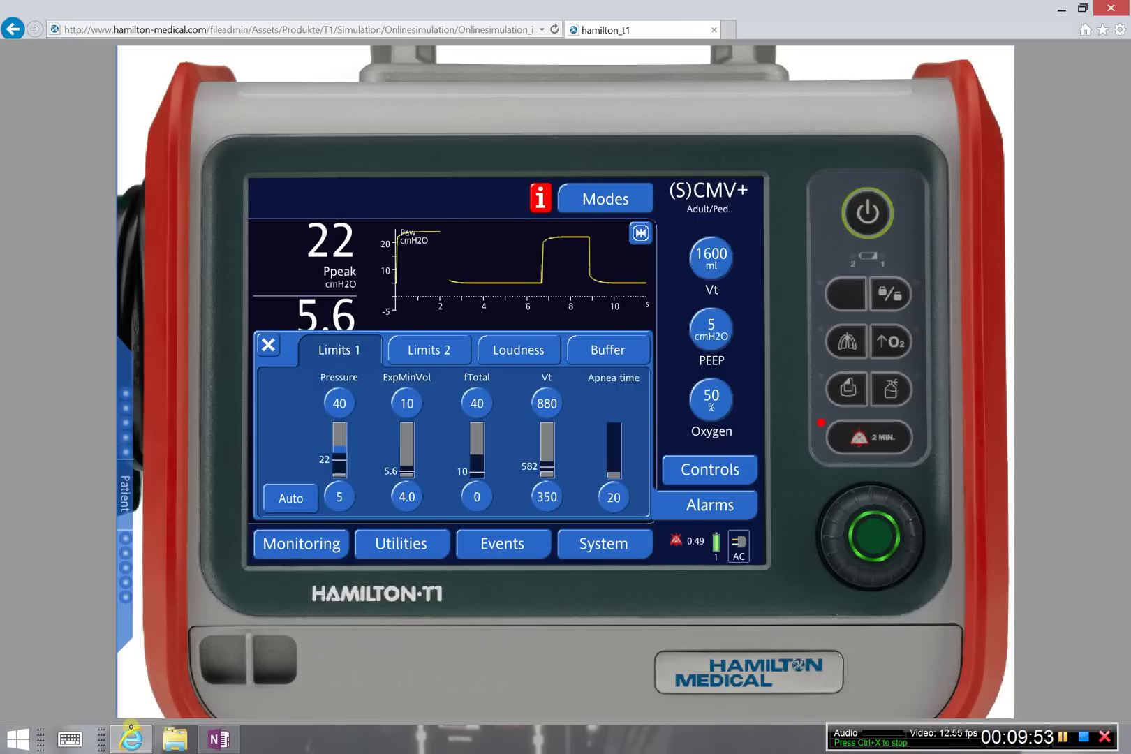
Set the upper pressure alarm limit to 25 cmH2O and return to the waveforms
left_click(711, 258)
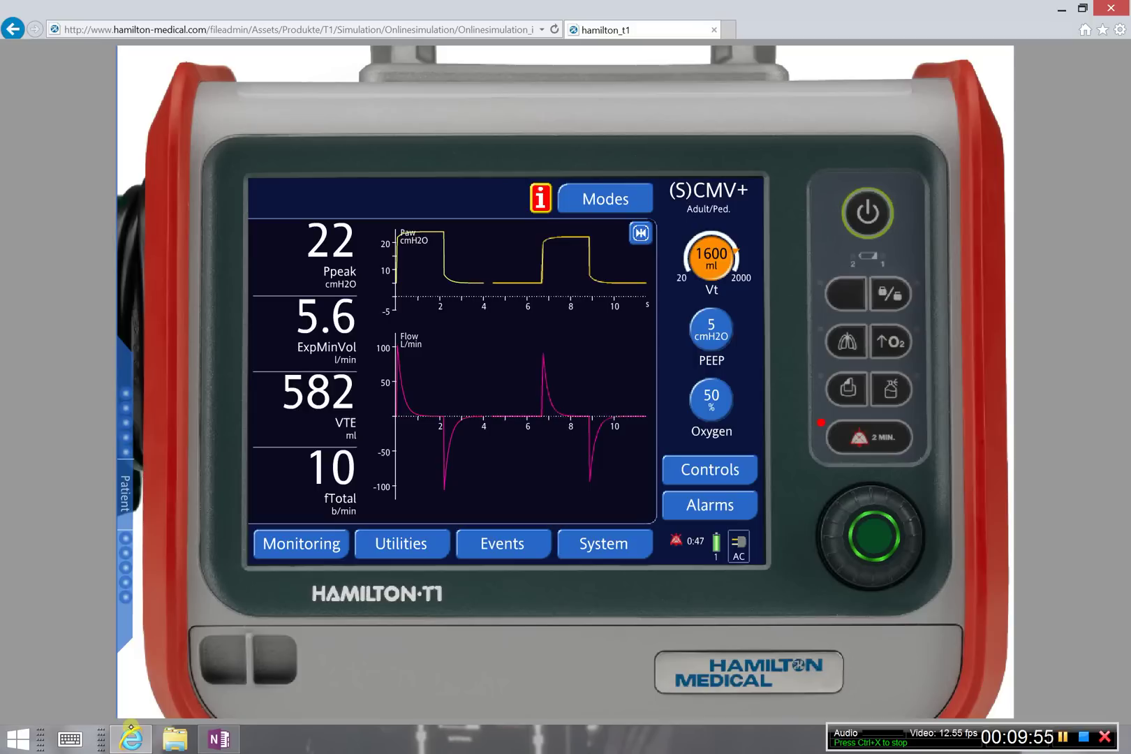
left_click(605, 199)
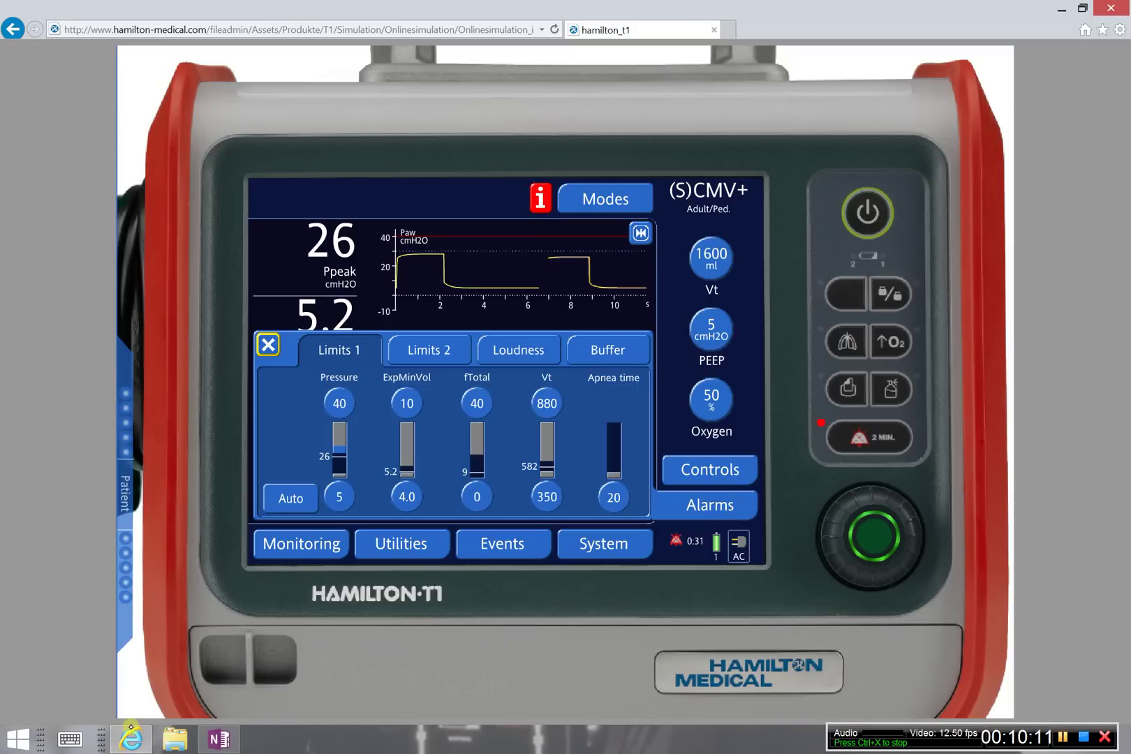
left_click(339, 403)
left_click(339, 497)
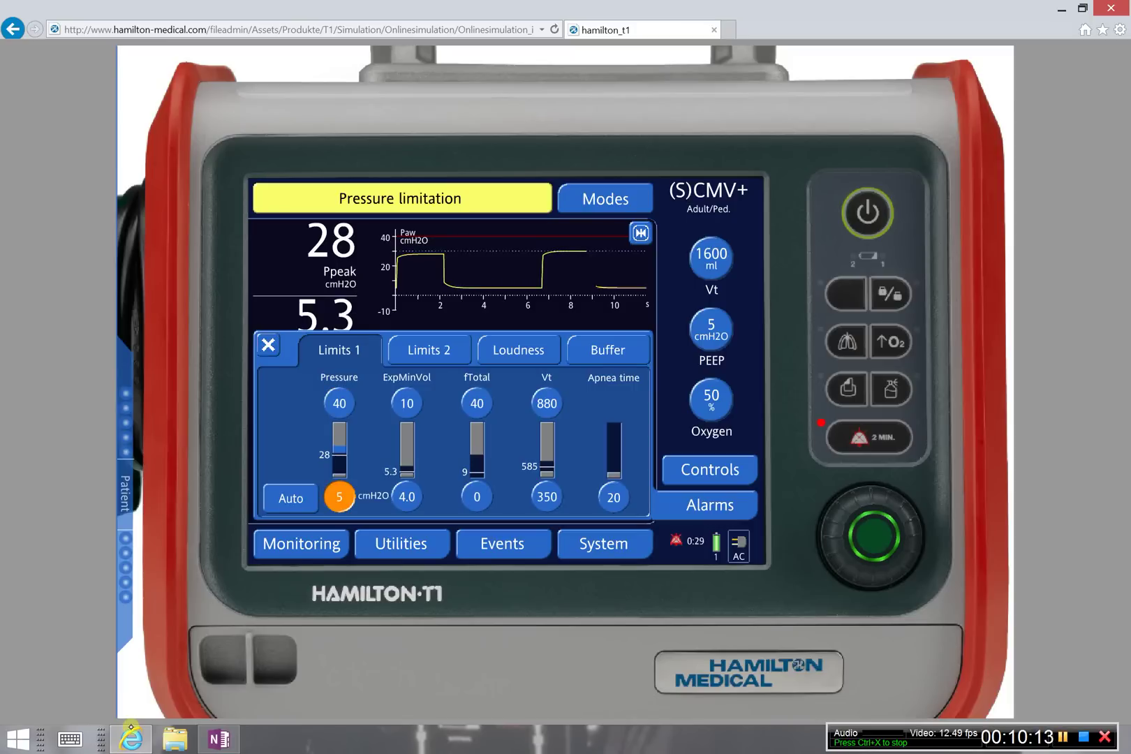
left_click(339, 403)
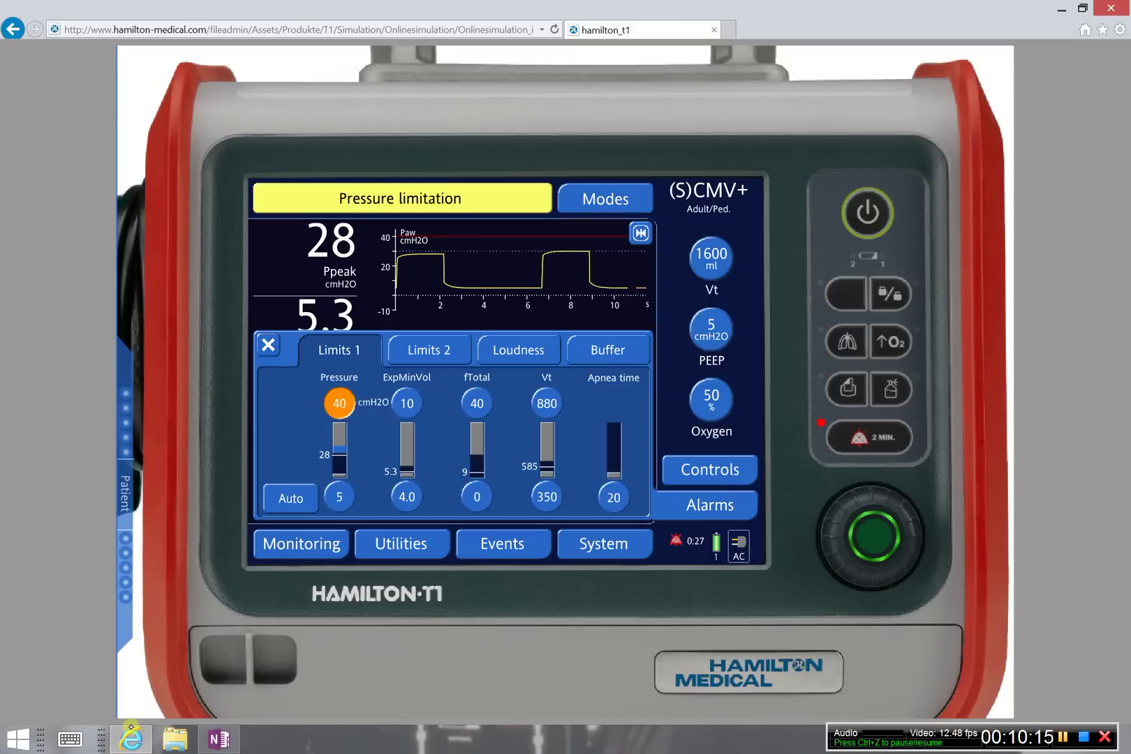
left_click(825, 499)
left_click(825, 499)
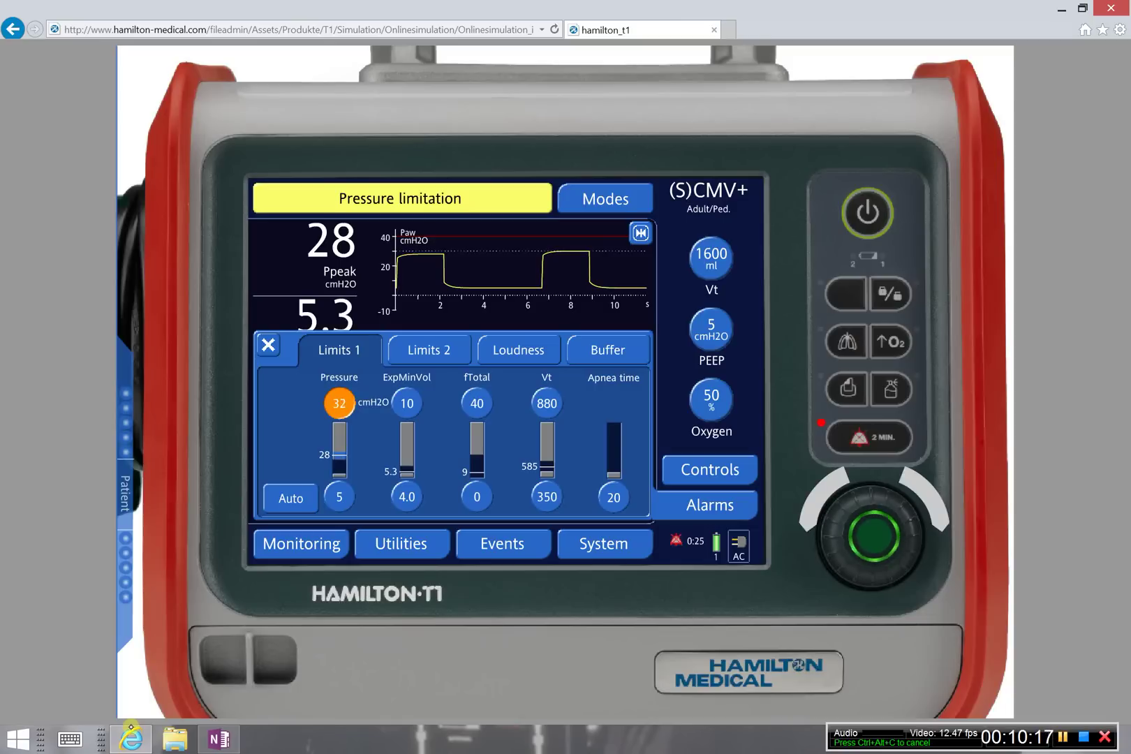
scroll(873, 536, "down", 6)
left_click(824, 500)
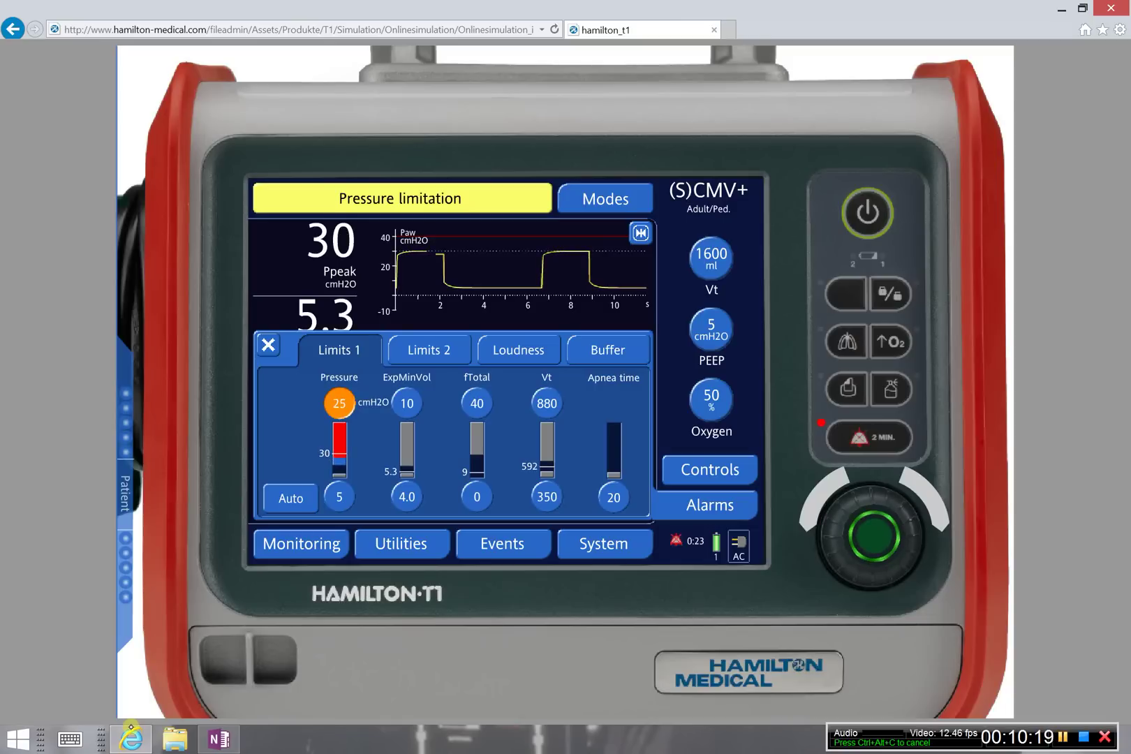
left_click(874, 537)
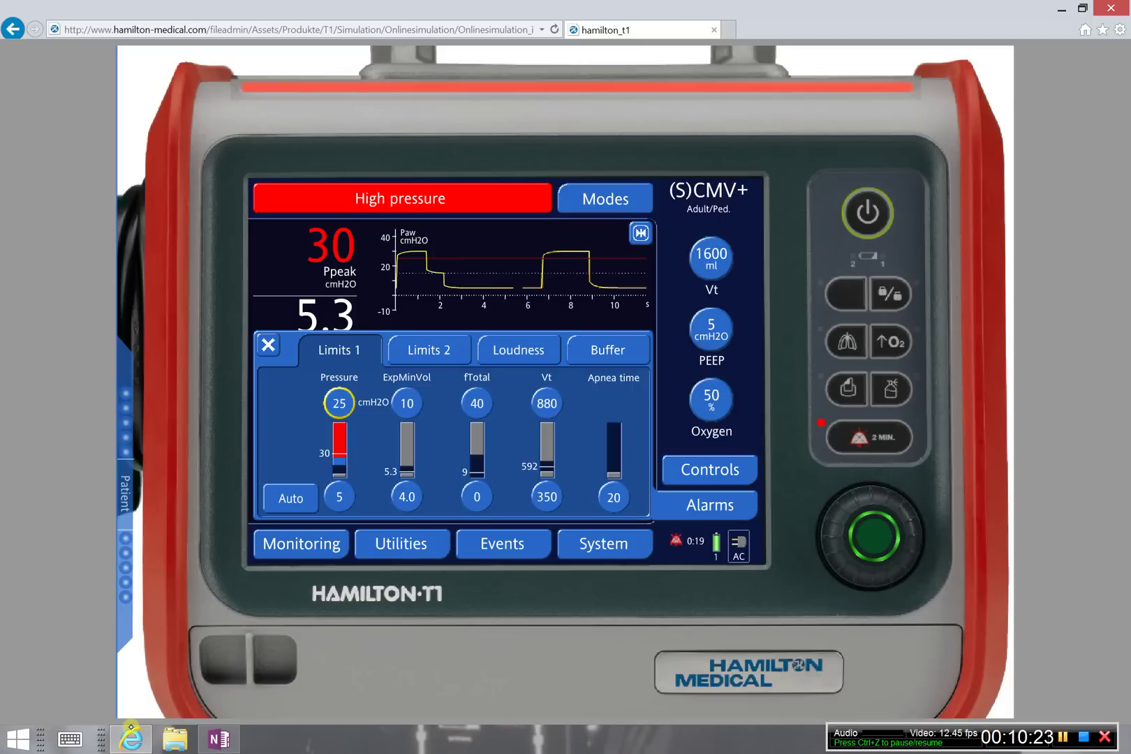
left_click(268, 345)
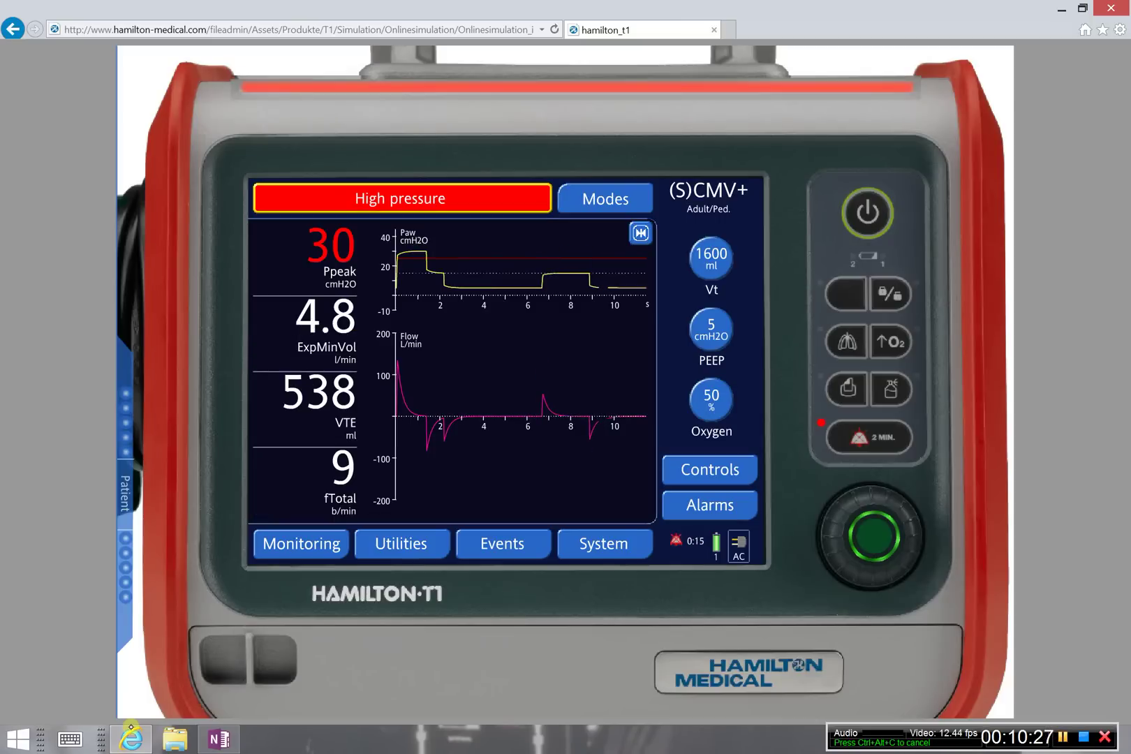
Choose the SPONT mode to bring up its settings and silence the audible alarm for two minutes
left_click(605, 199)
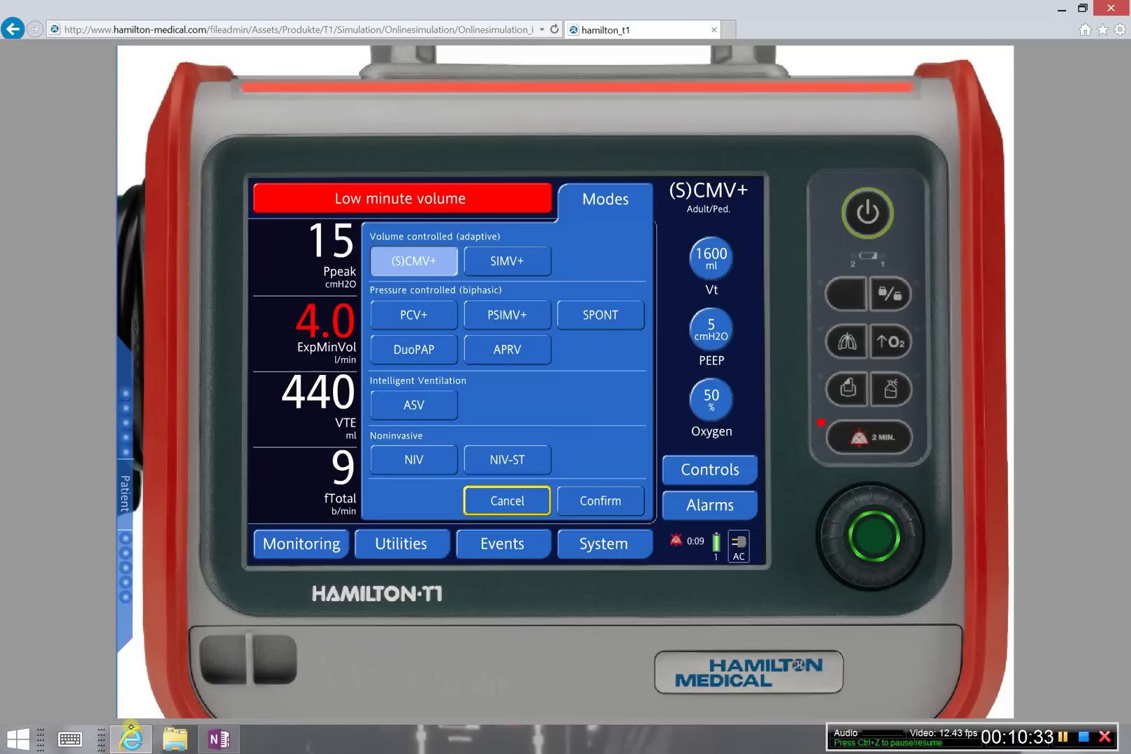
left_click(600, 315)
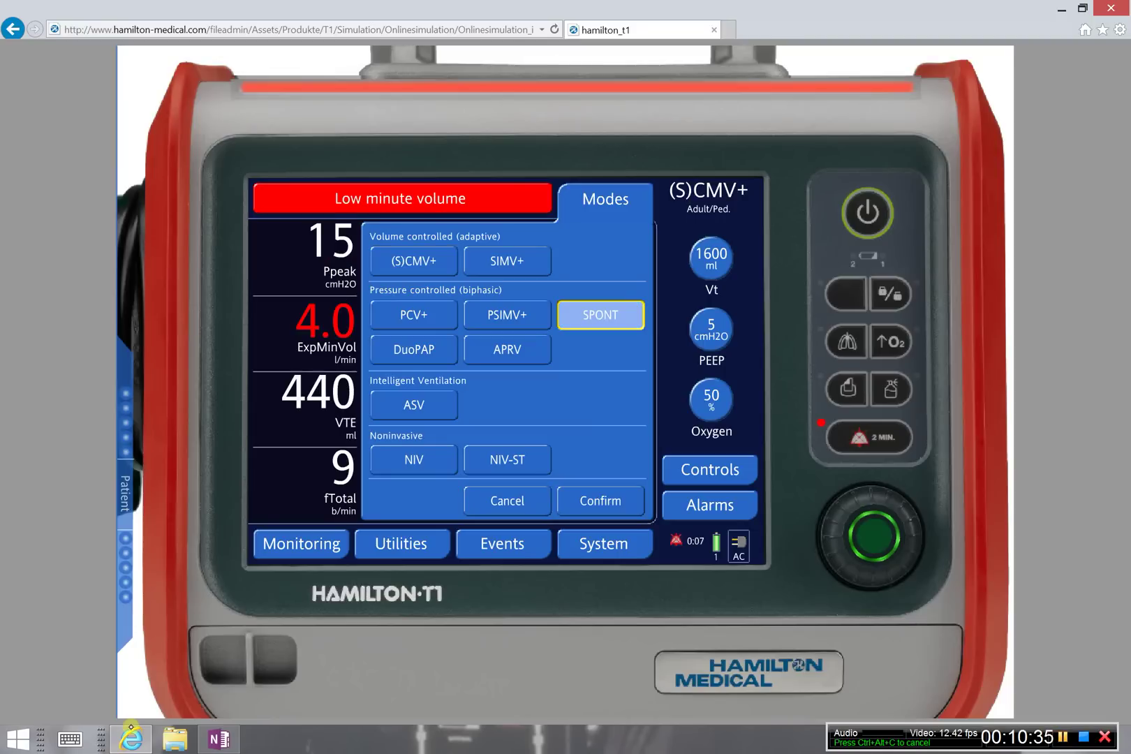
left_click(600, 501)
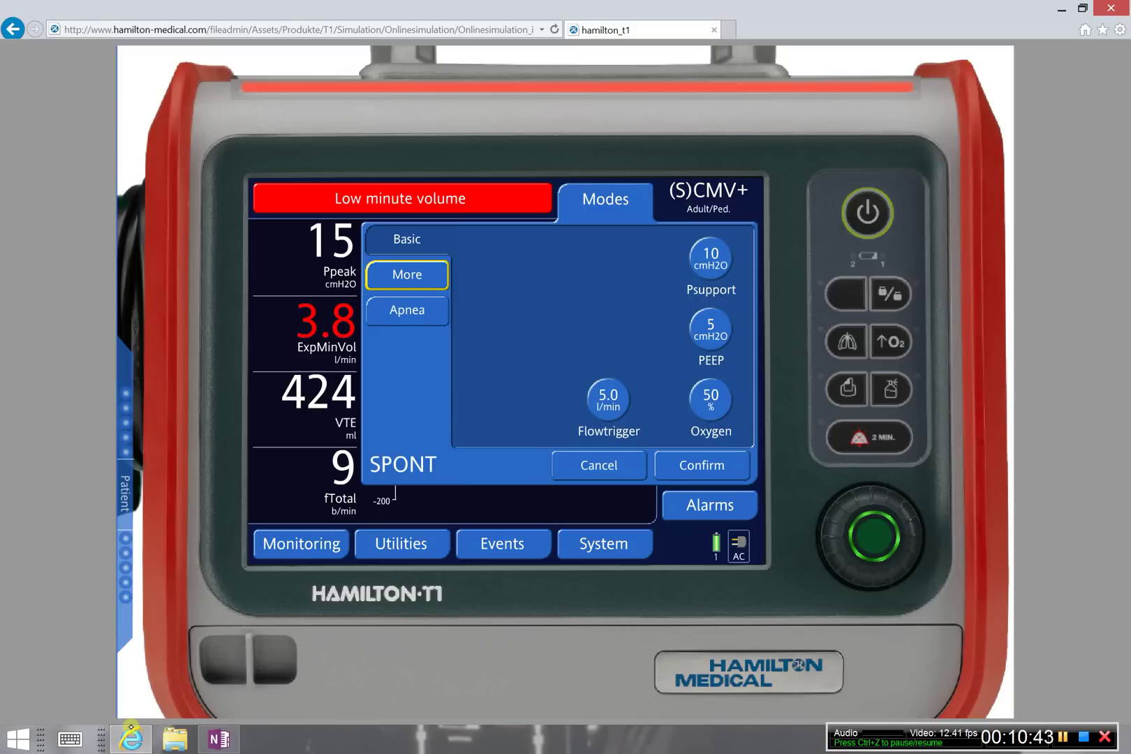
left_click(869, 437)
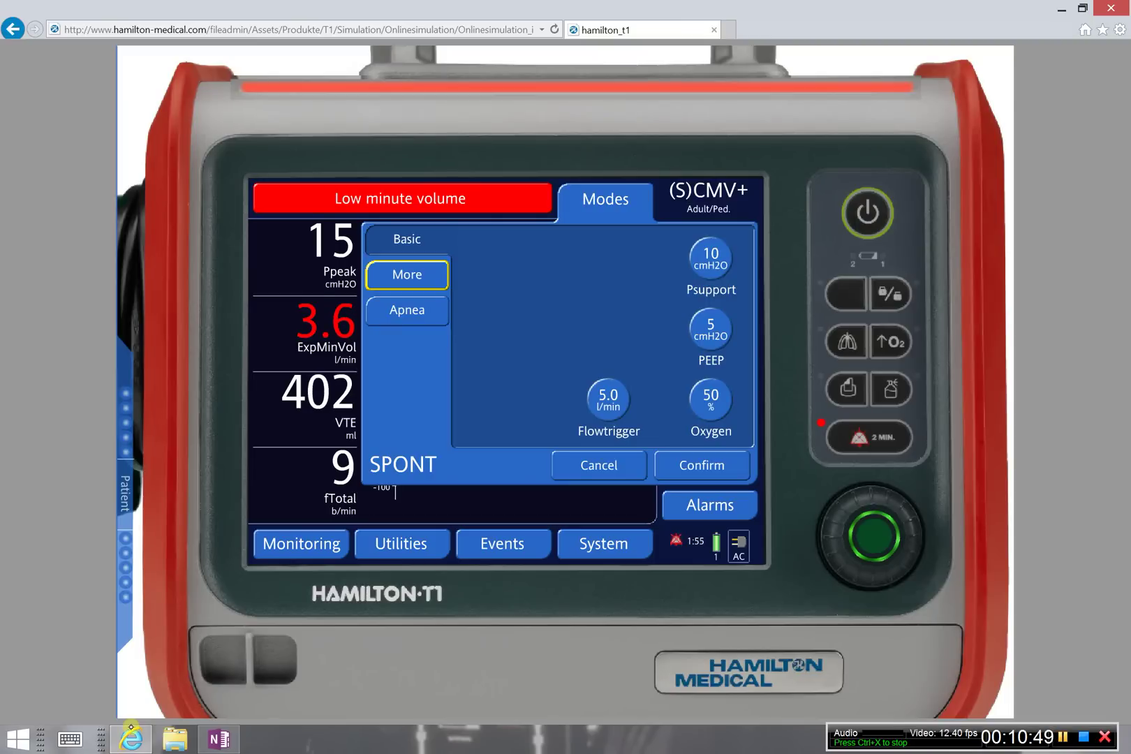
Go through the SPONT settings, try a flow trigger of 2.0 l/min, and cancel the mode change
left_click(711, 258)
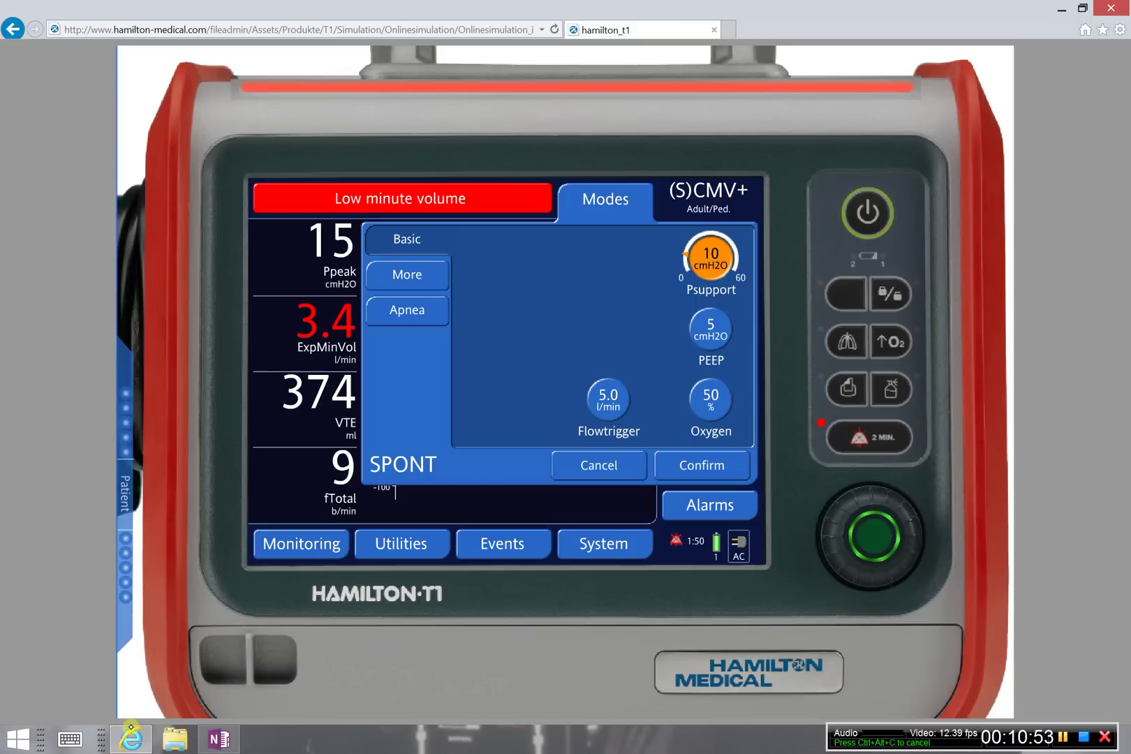
left_click(711, 329)
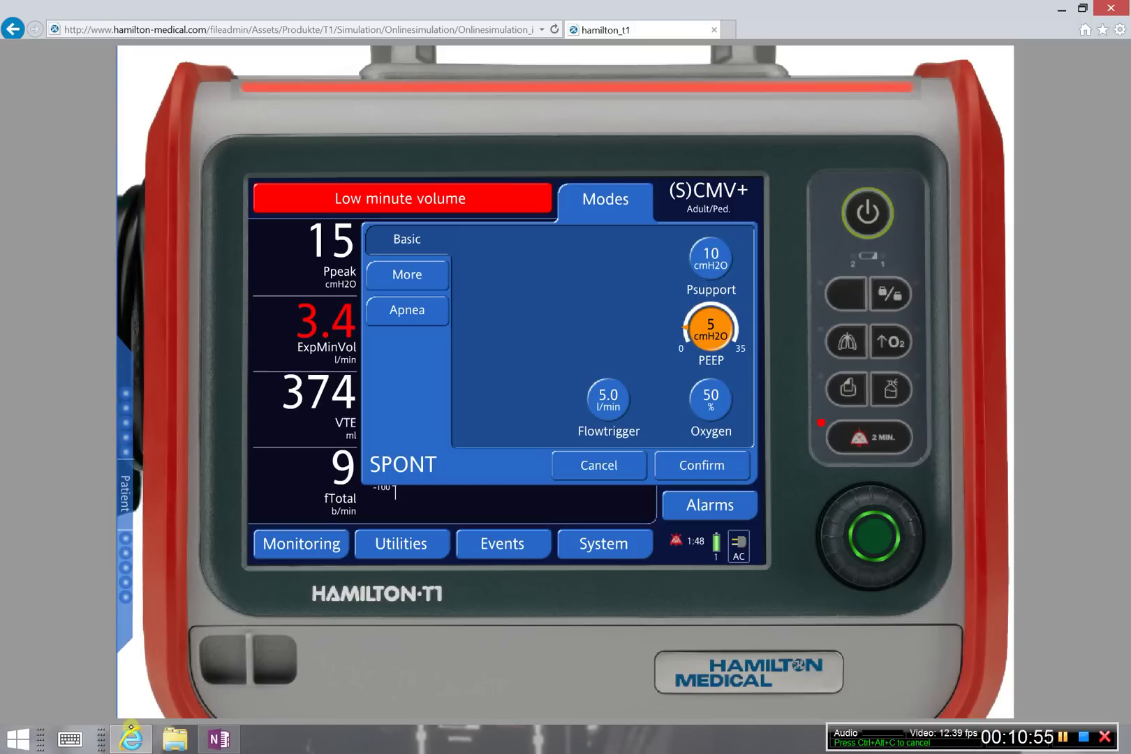
left_click(608, 400)
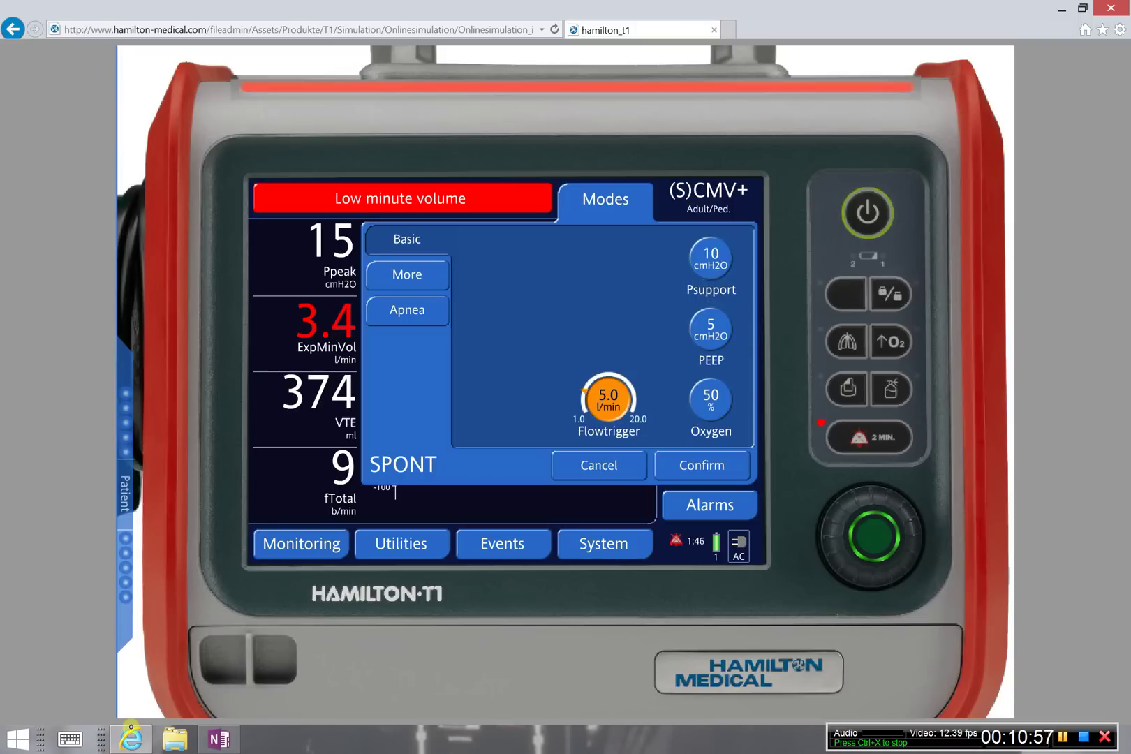
left_click(824, 500)
left_click(824, 499)
left_click(824, 500)
left_click(824, 500)
left_click(824, 500)
left_click(824, 500)
left_click(873, 536)
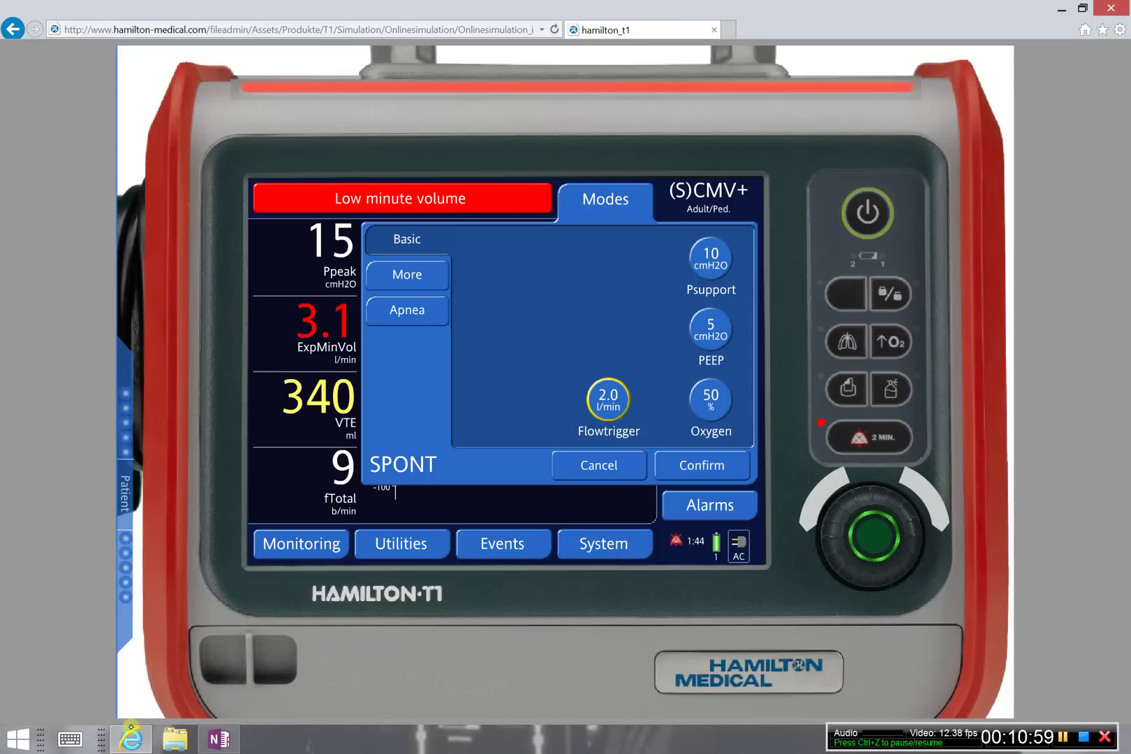
left_click(873, 536)
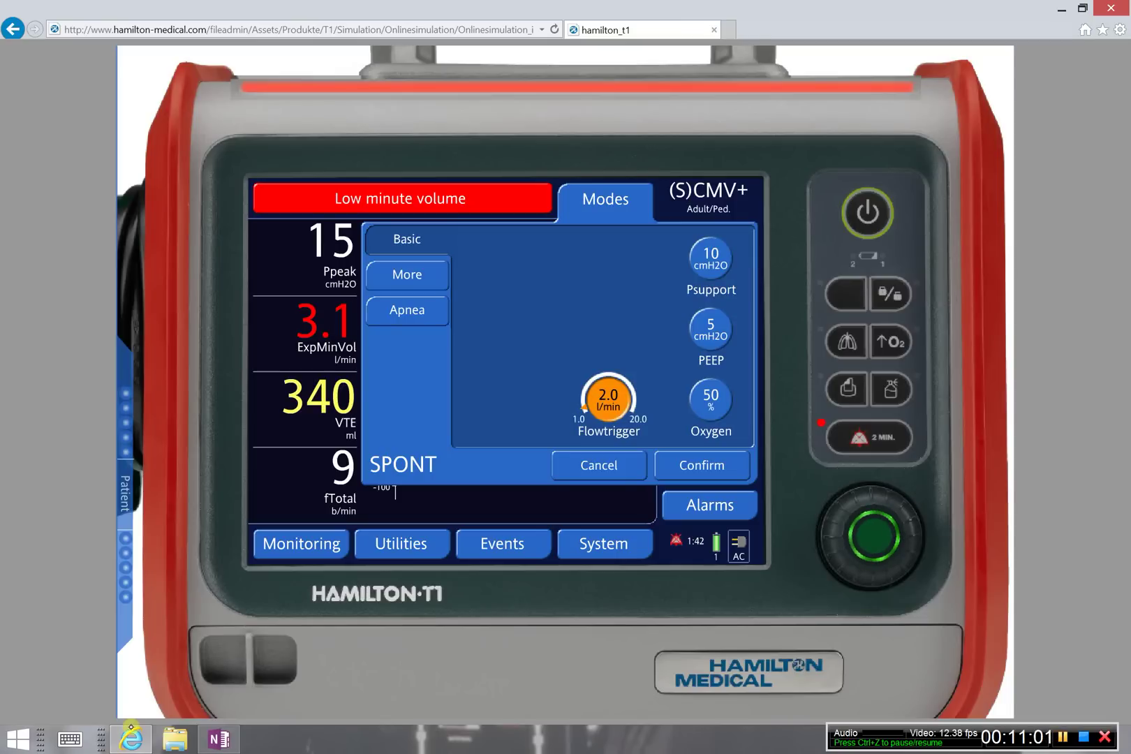
left_click(711, 400)
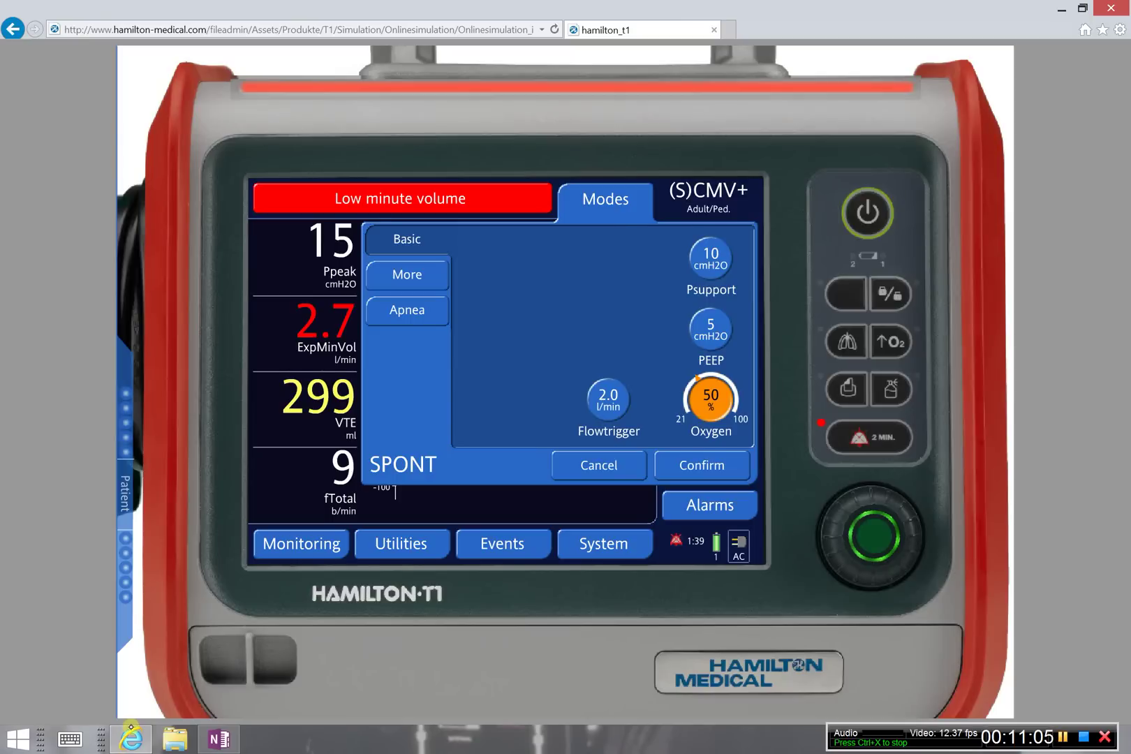
left_click(599, 465)
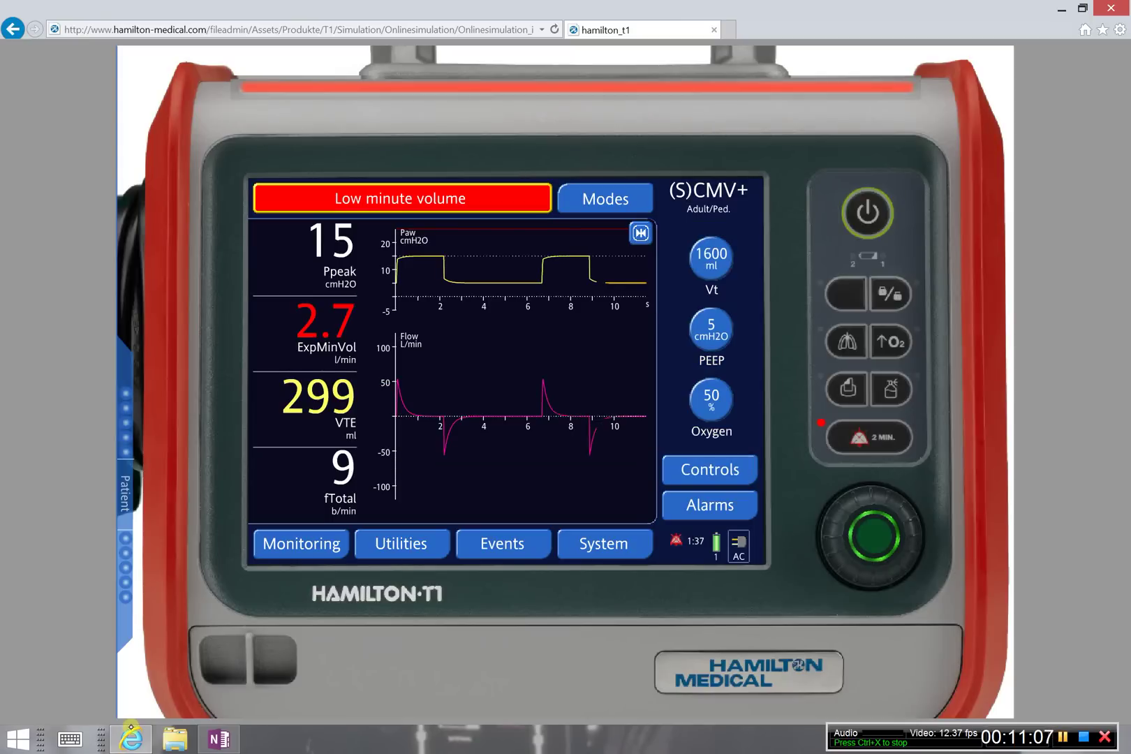
Switch ventilation from (S)CMV+ to SPONT, accepting the proposed settings
left_click(710, 470)
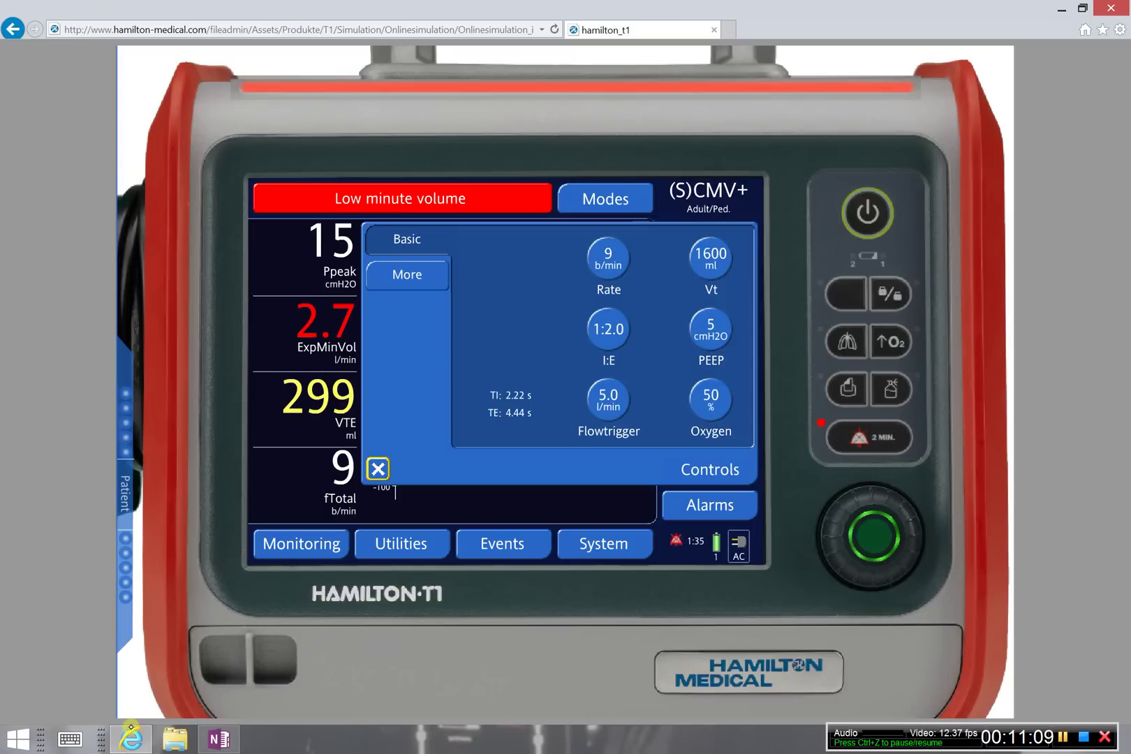
left_click(605, 199)
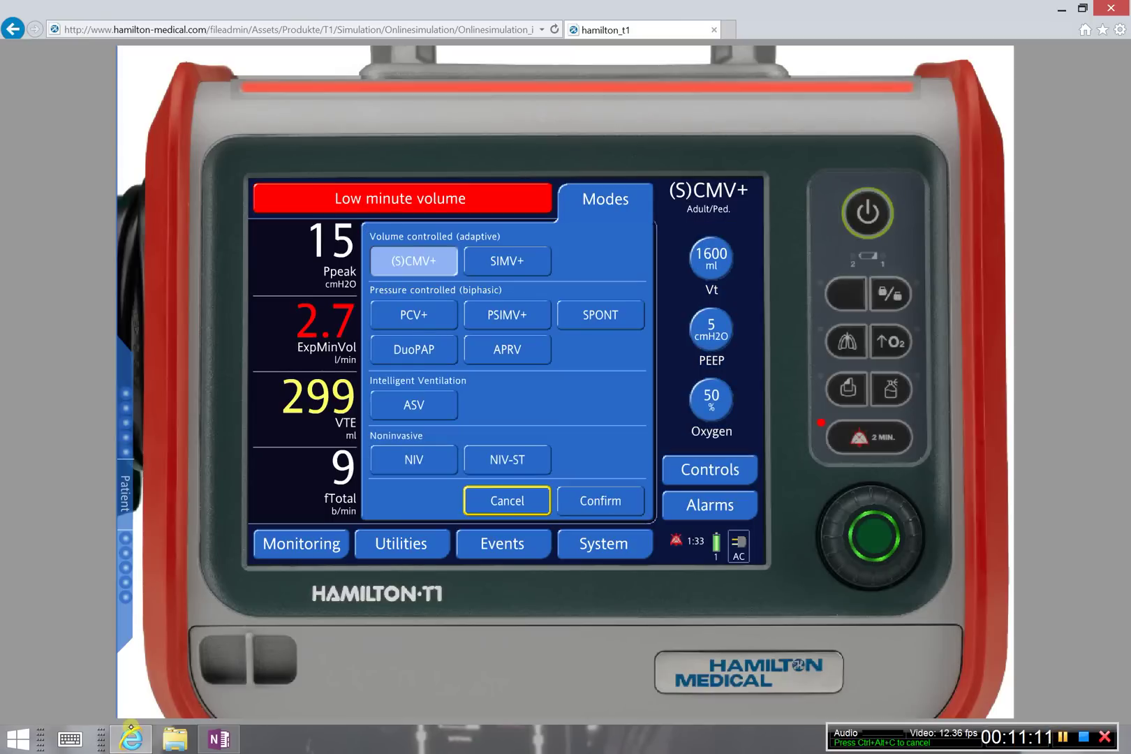
left_click(600, 315)
left_click(601, 501)
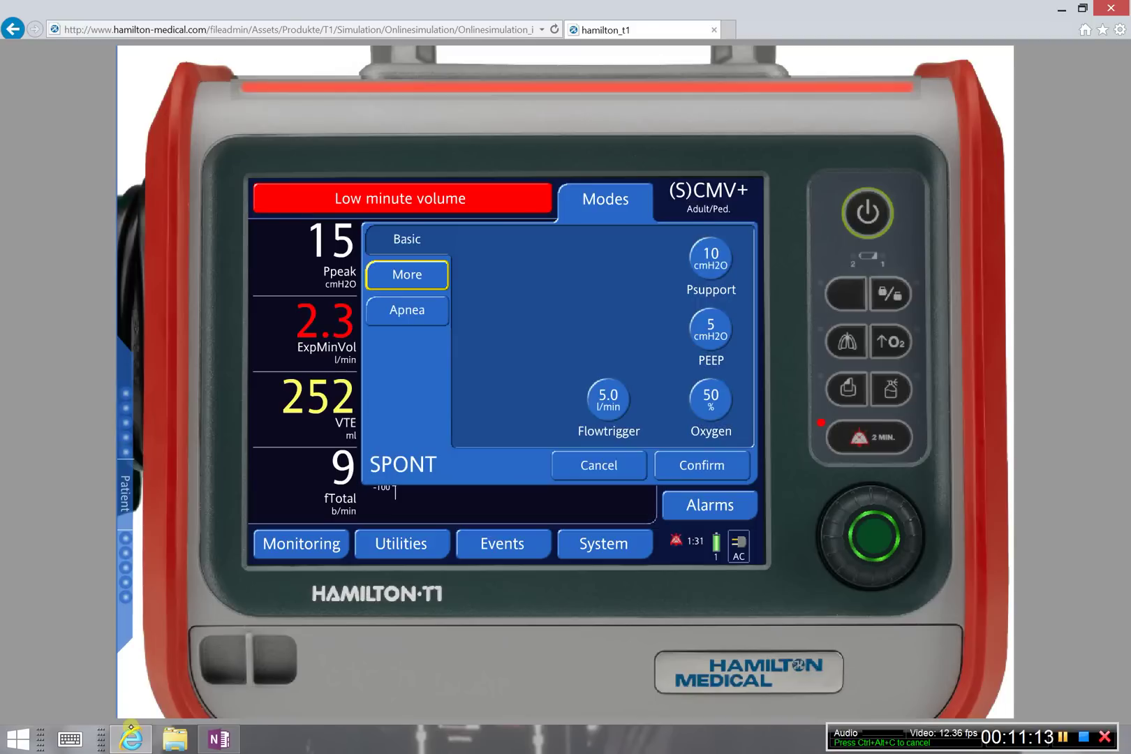
left_click(701, 465)
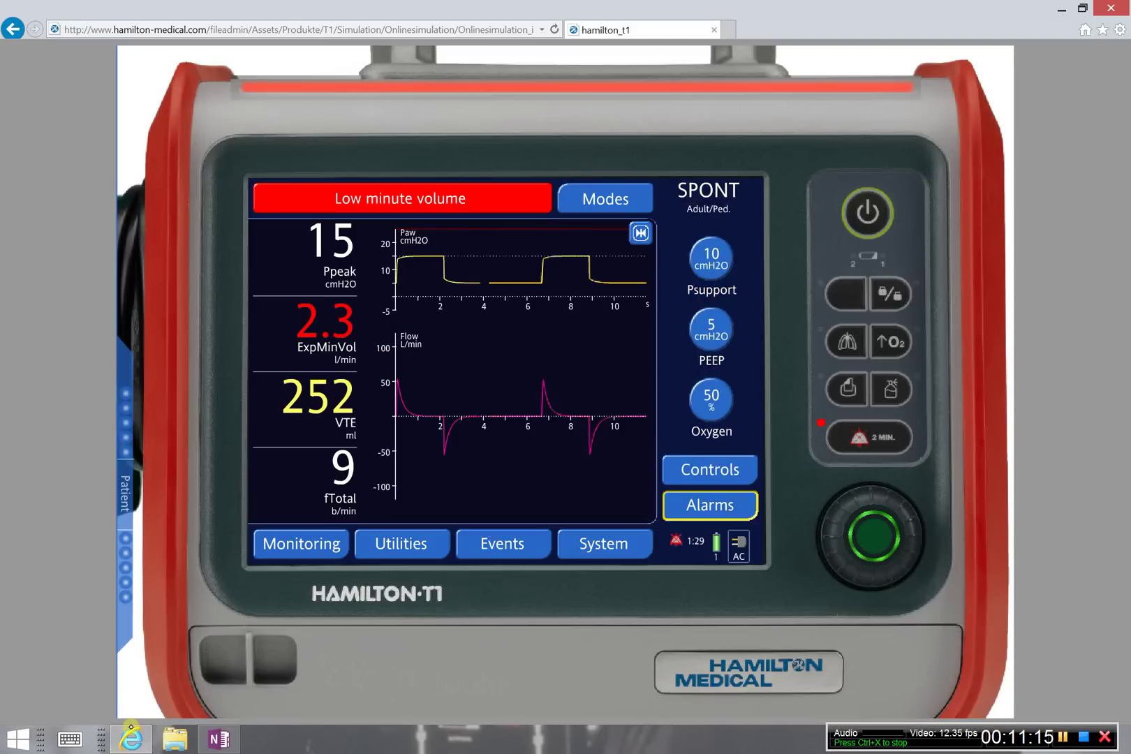
Check the alarm limits and the apnea backup settings of the running SPONT mode, and return to the waveforms
left_click(710, 505)
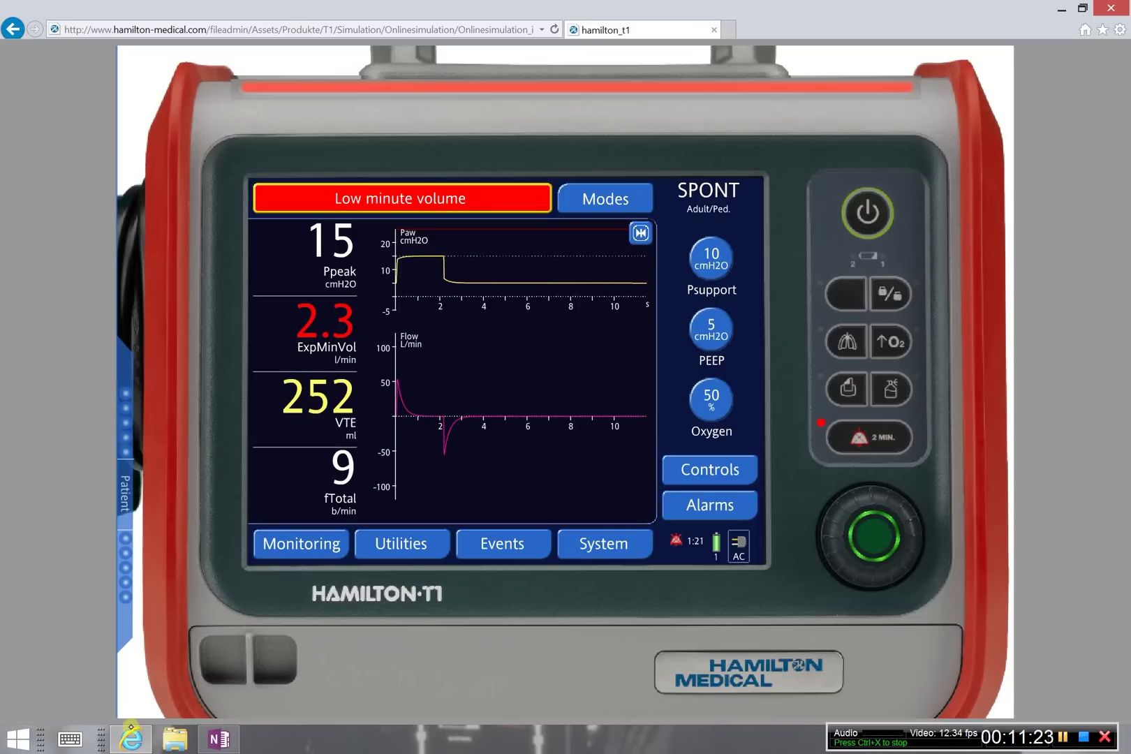
left_click(710, 471)
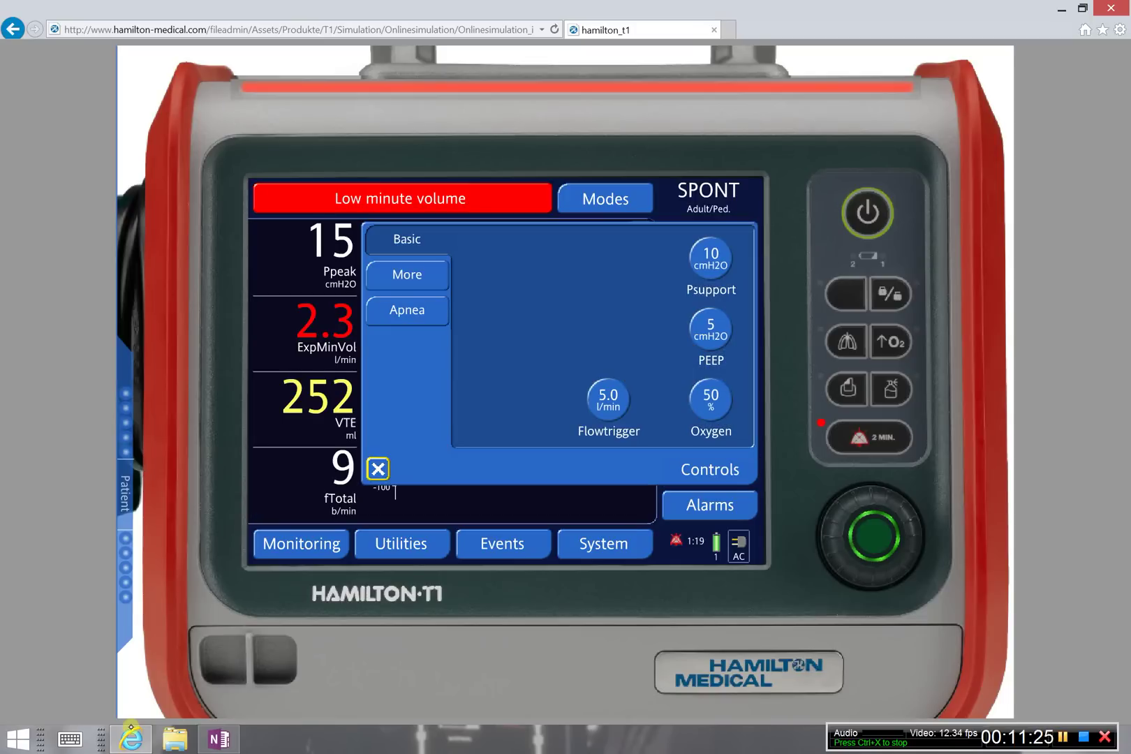
left_click(407, 311)
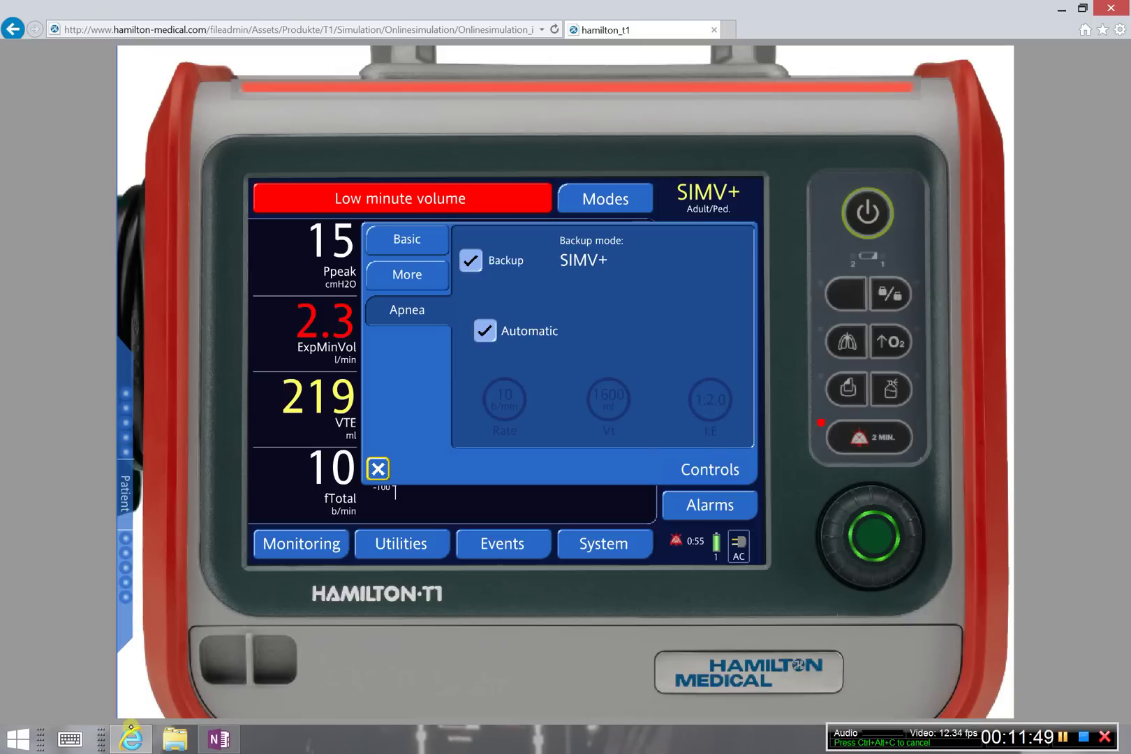
key("Return")
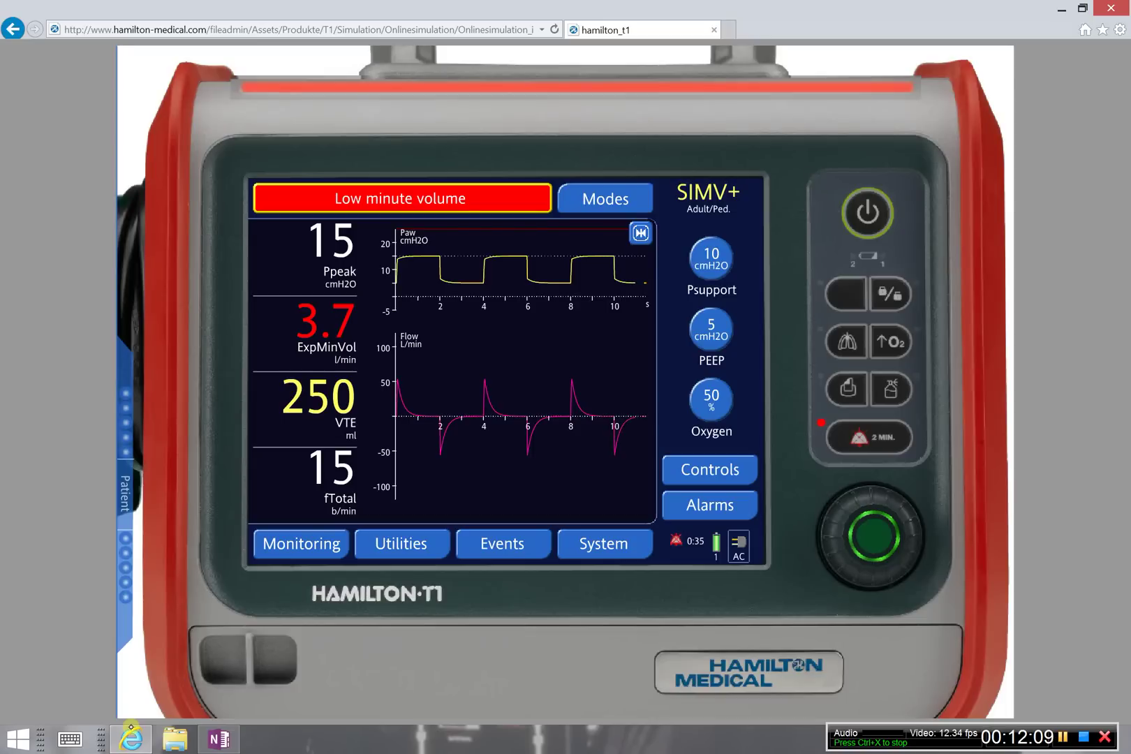
Turn off the automatic apnea backup option for SPONT and go through the backup rate, Vt and I:E settings
left_click(605, 199)
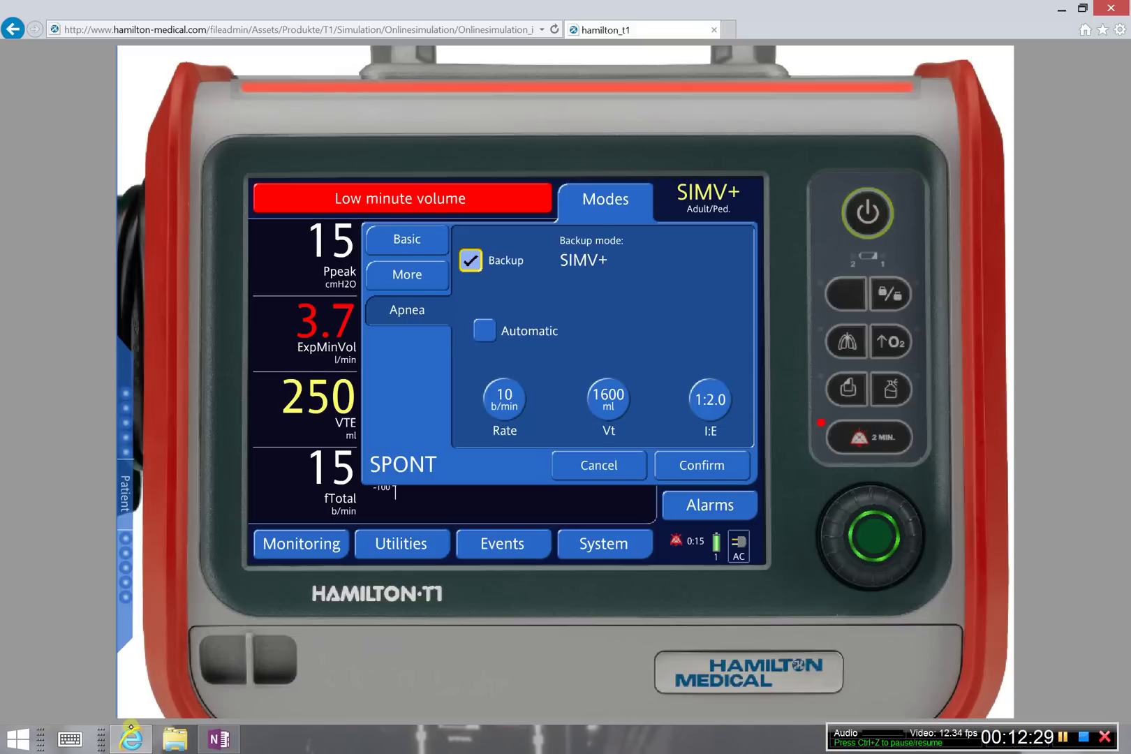
left_click(504, 399)
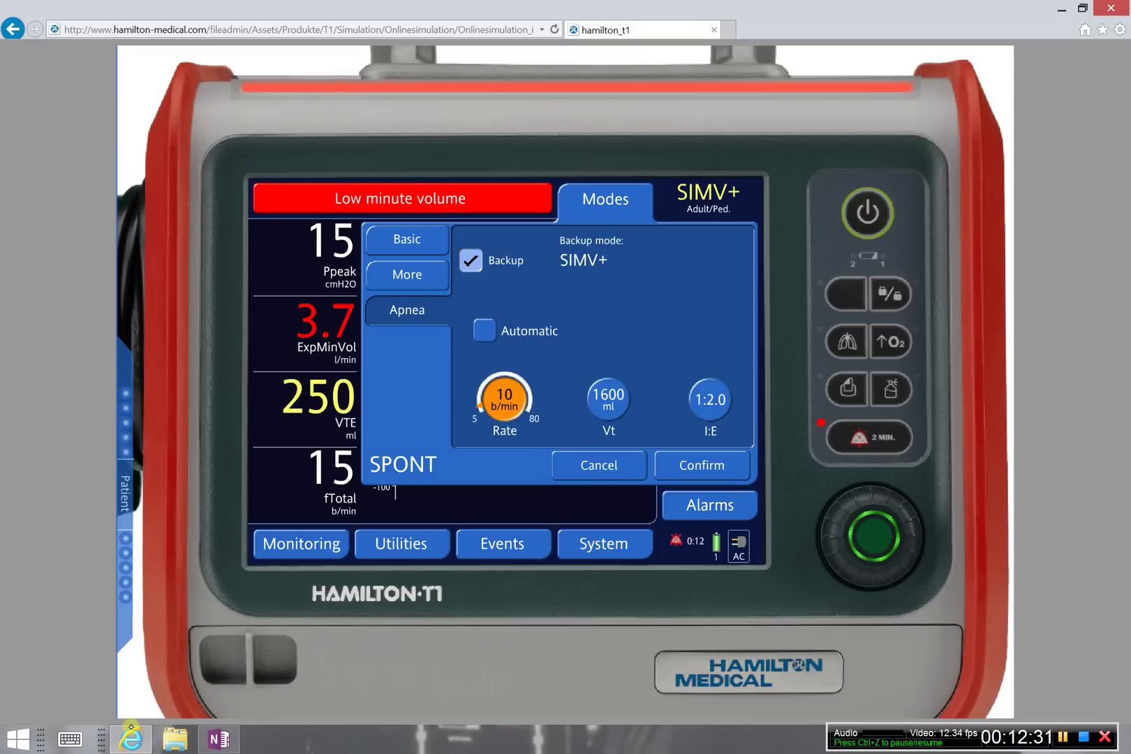
left_click(608, 399)
left_click(710, 399)
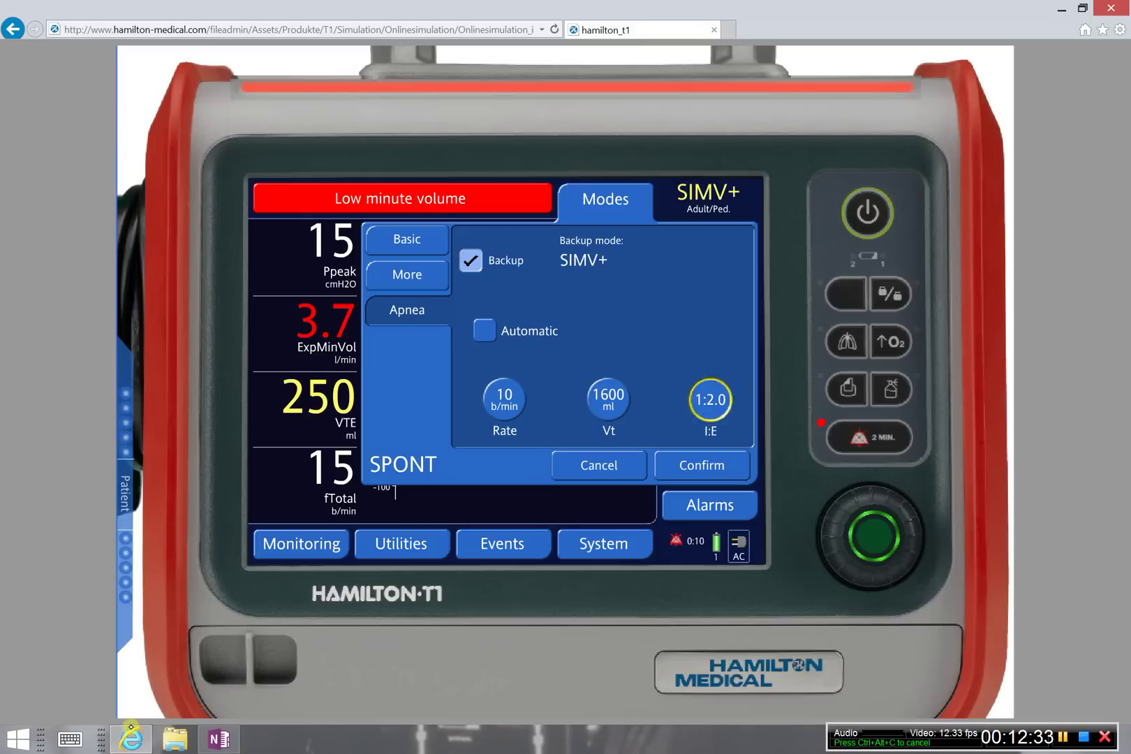
left_click(608, 399)
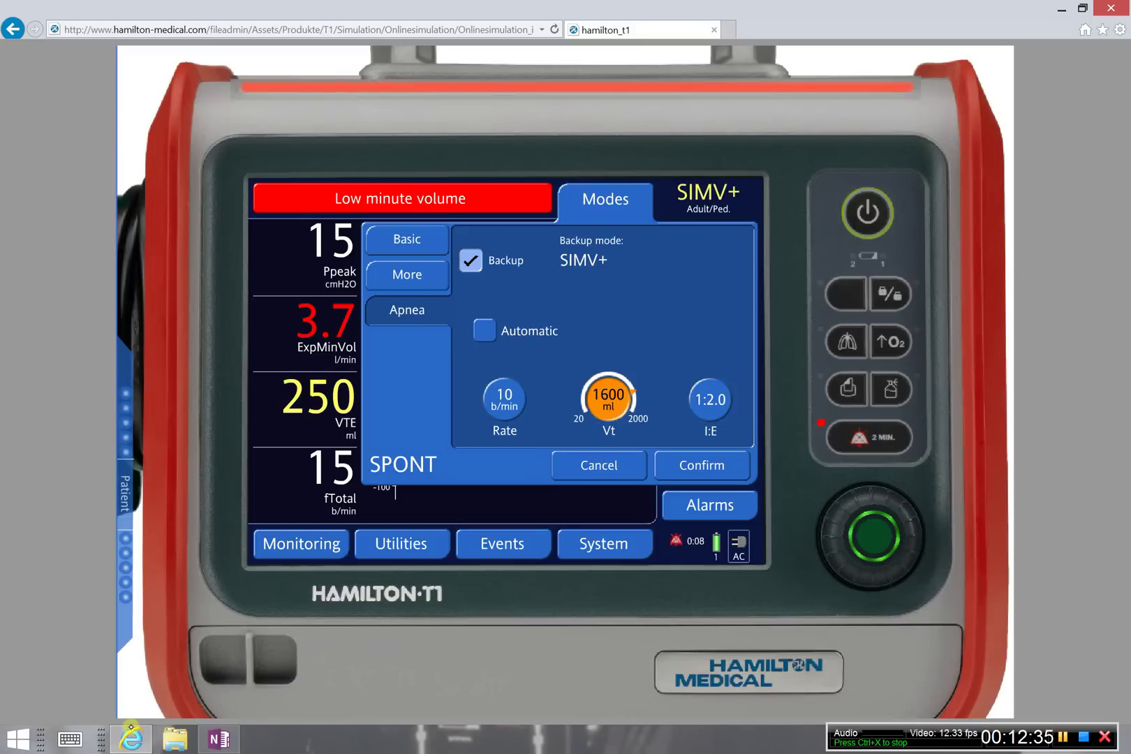
left_click(504, 399)
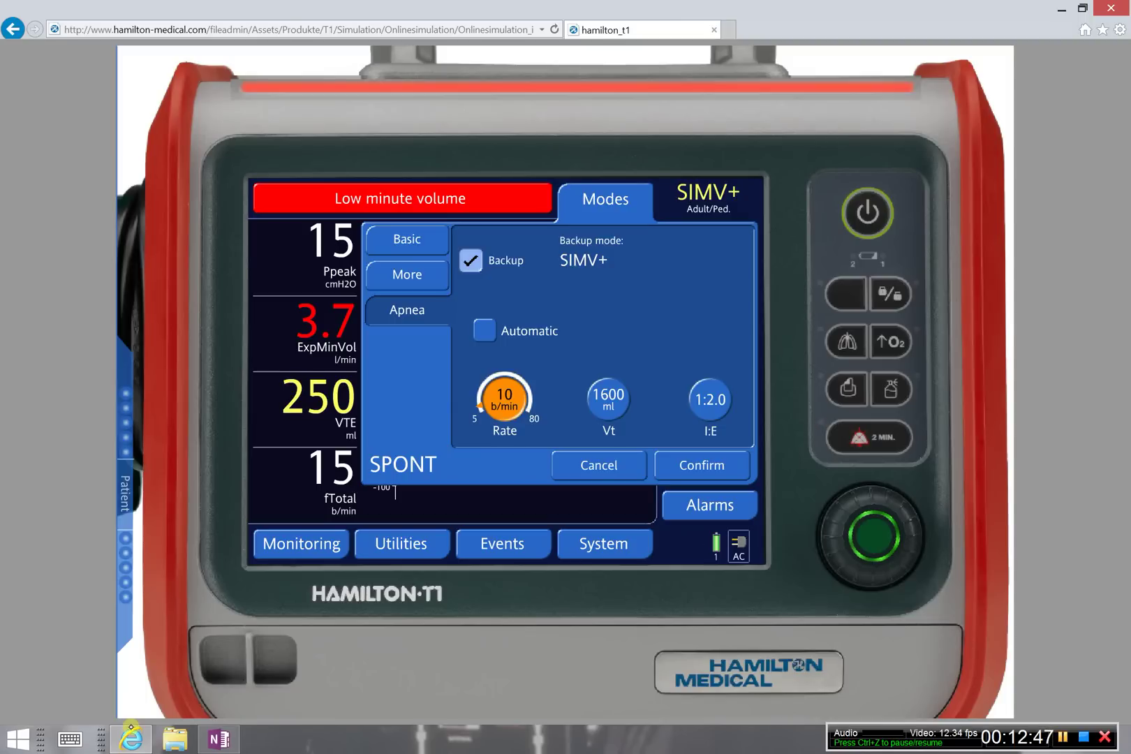
Disable apnea backup, activate SPONT with that change, and silence the audible alarm for two minutes
left_click(471, 260)
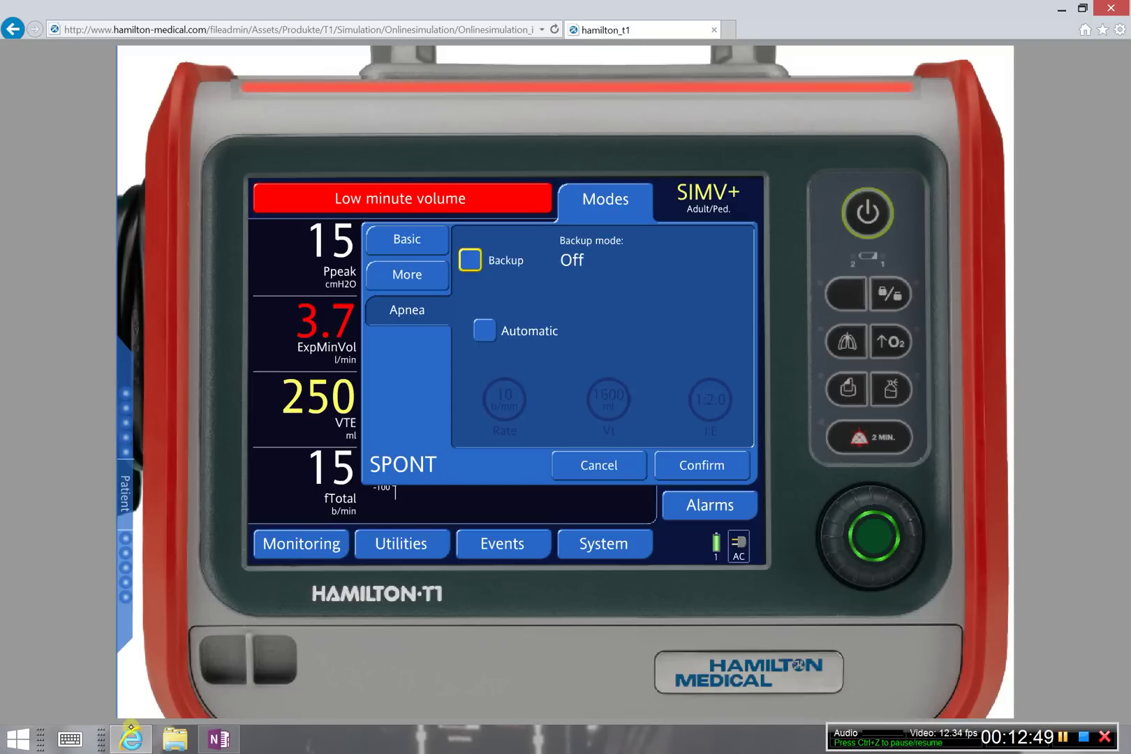
left_click(702, 466)
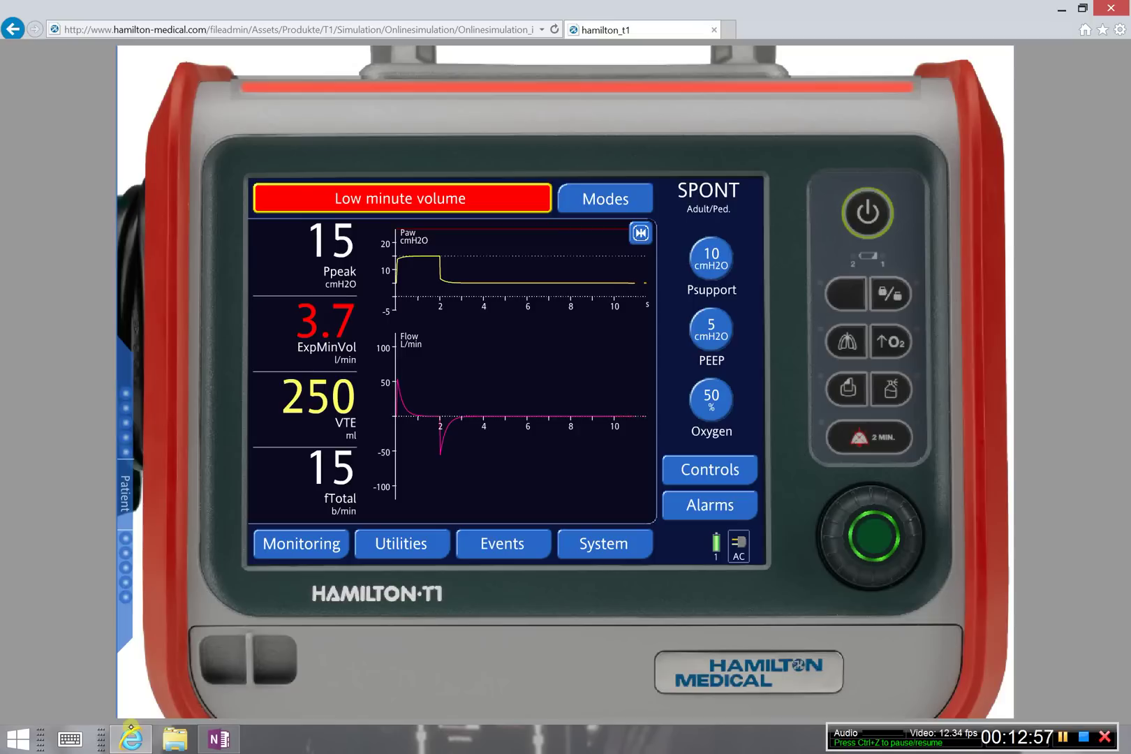
left_click(869, 437)
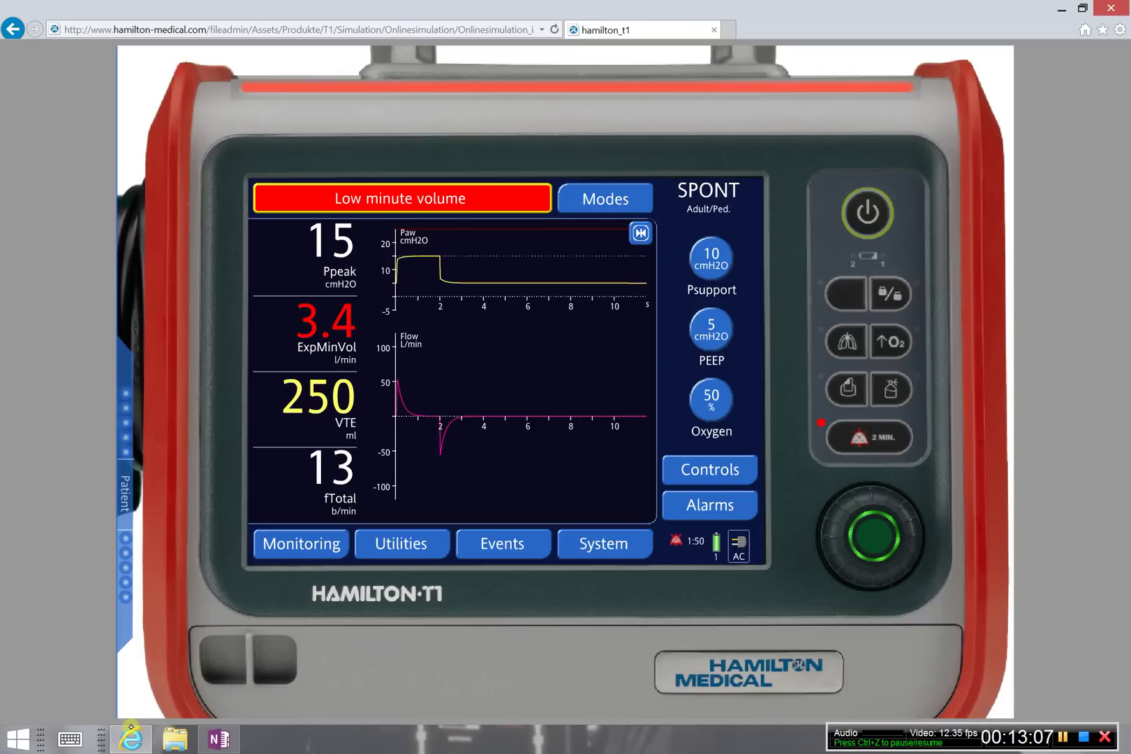
Review the proposed PCV+ control settings without activating the mode, check the Limits 1 alarm settings, and return to the waveforms
left_click(605, 199)
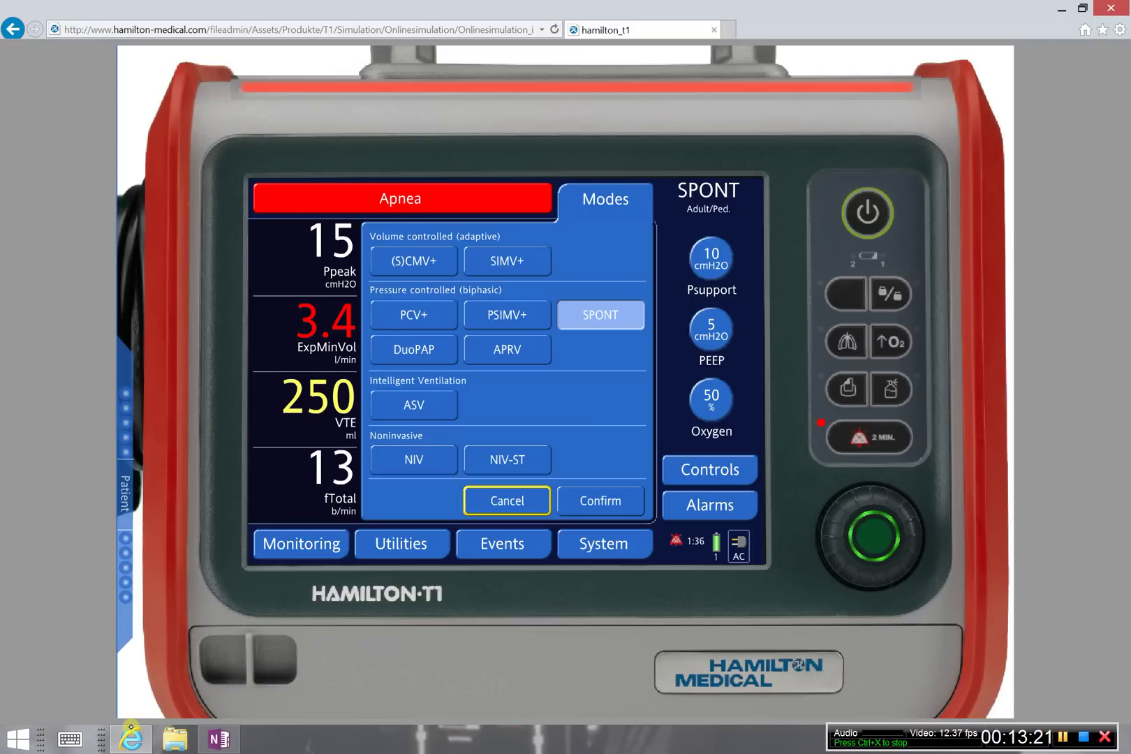
left_click(414, 315)
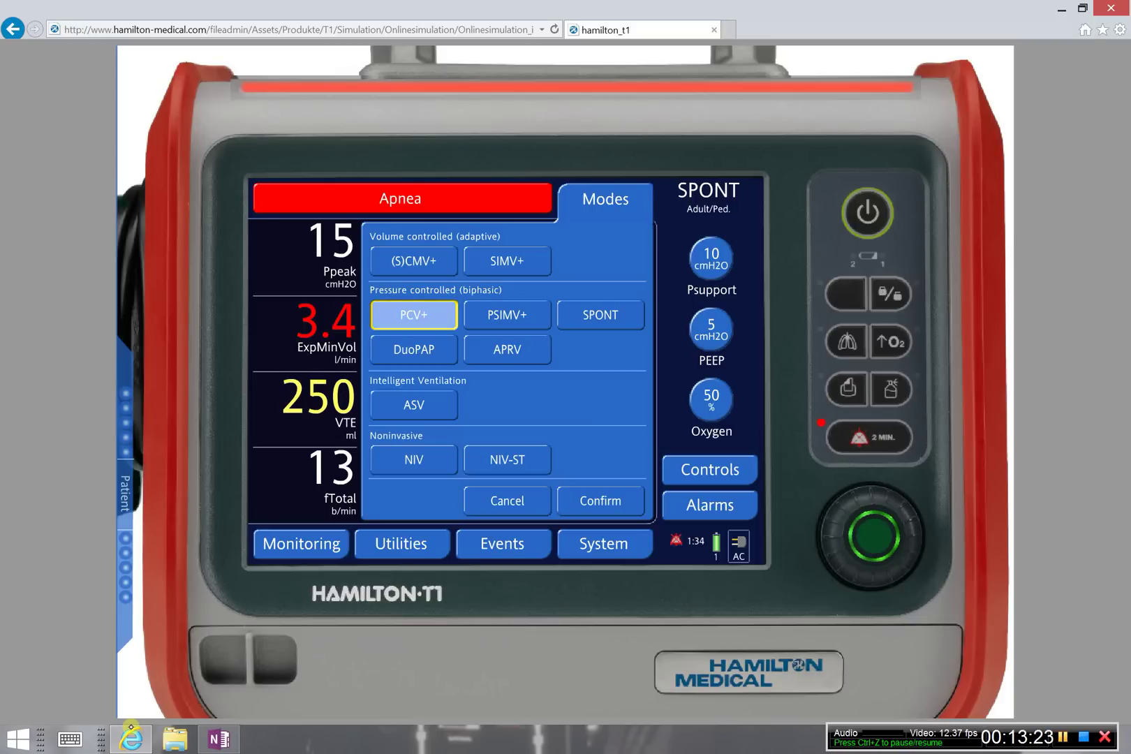
left_click(600, 501)
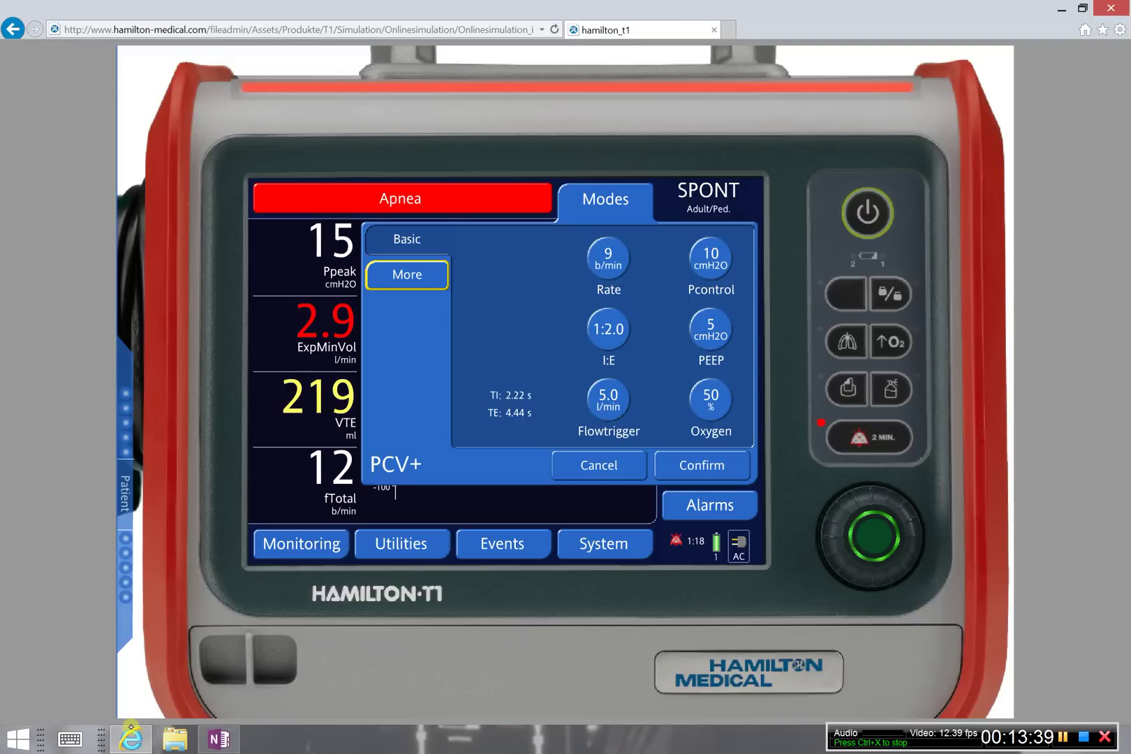
left_click(710, 505)
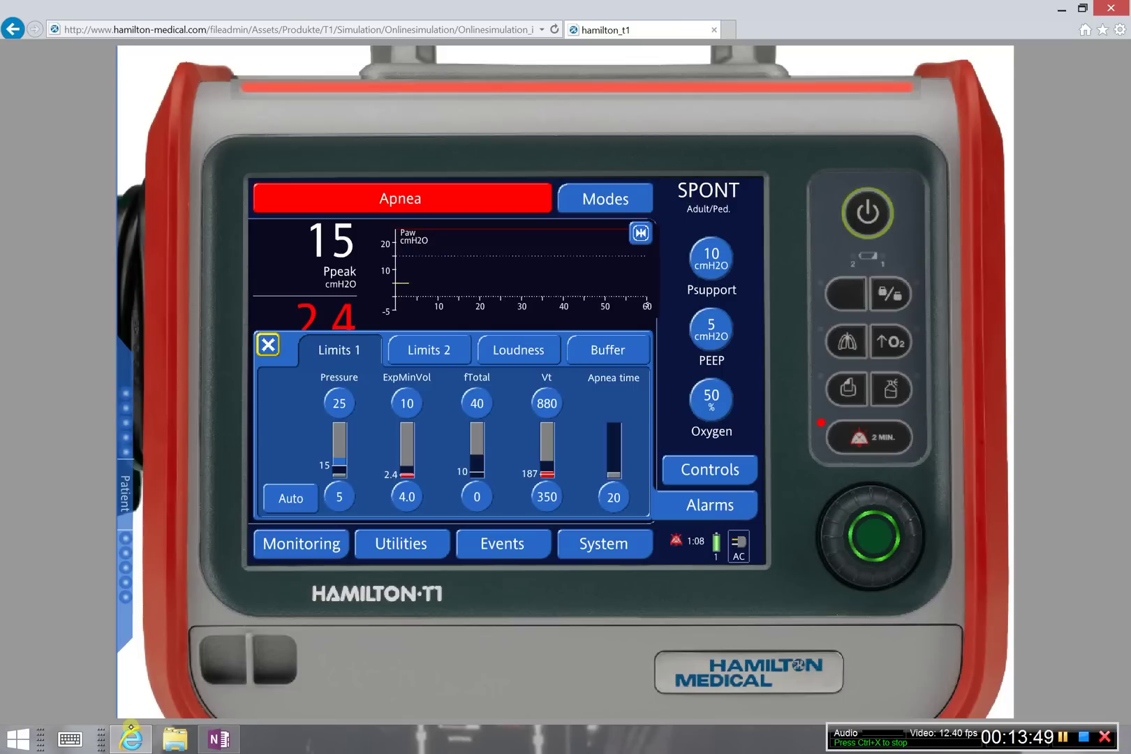
left_click(268, 345)
Review the proposed (S)CMV+ control settings without activating the mode, check the alarm limits again, and return to the waveforms
left_click(605, 199)
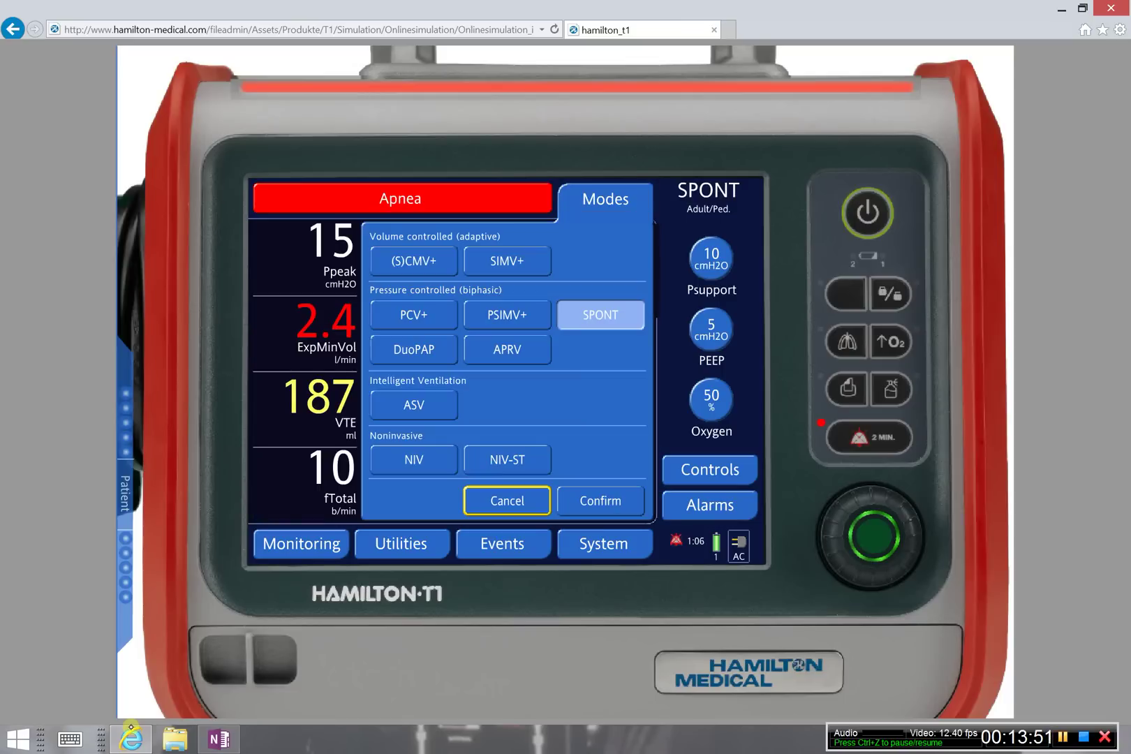
left_click(414, 261)
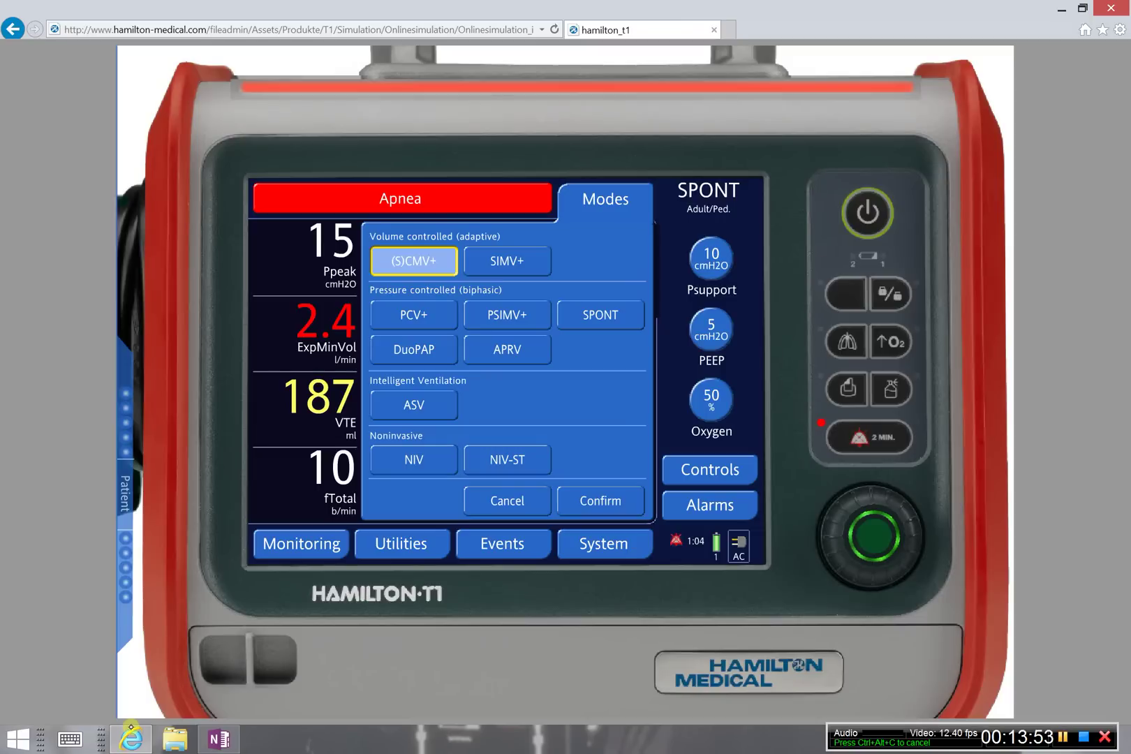
left_click(601, 501)
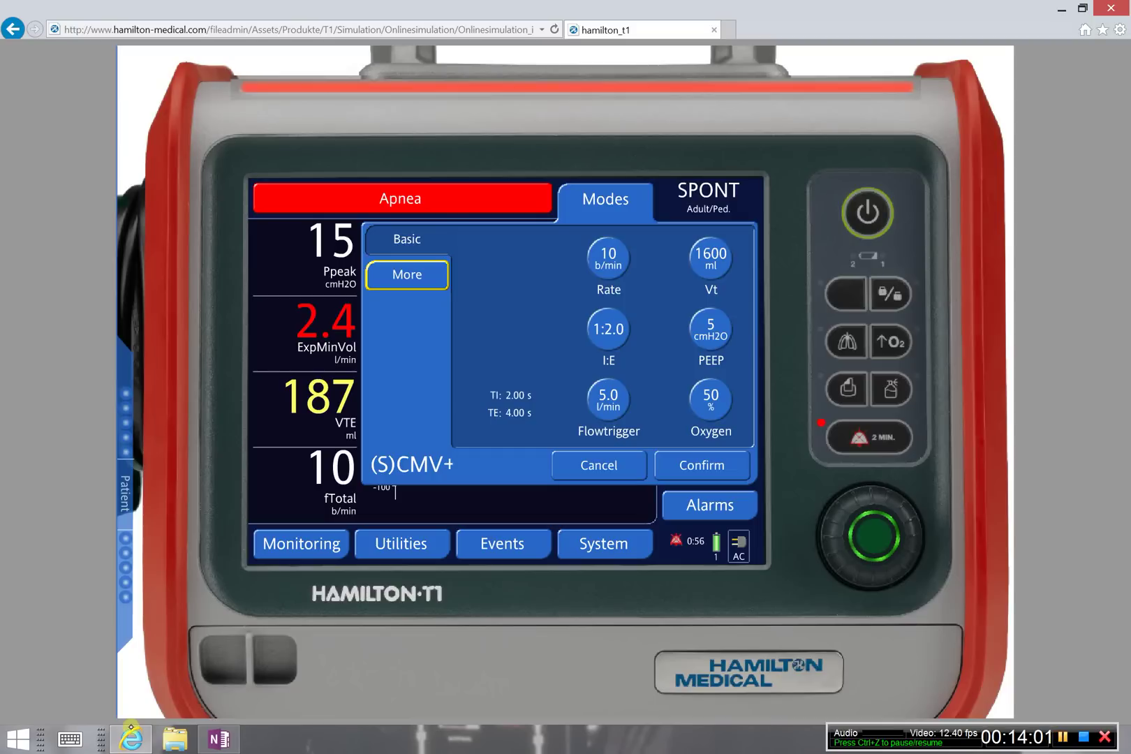
left_click(710, 505)
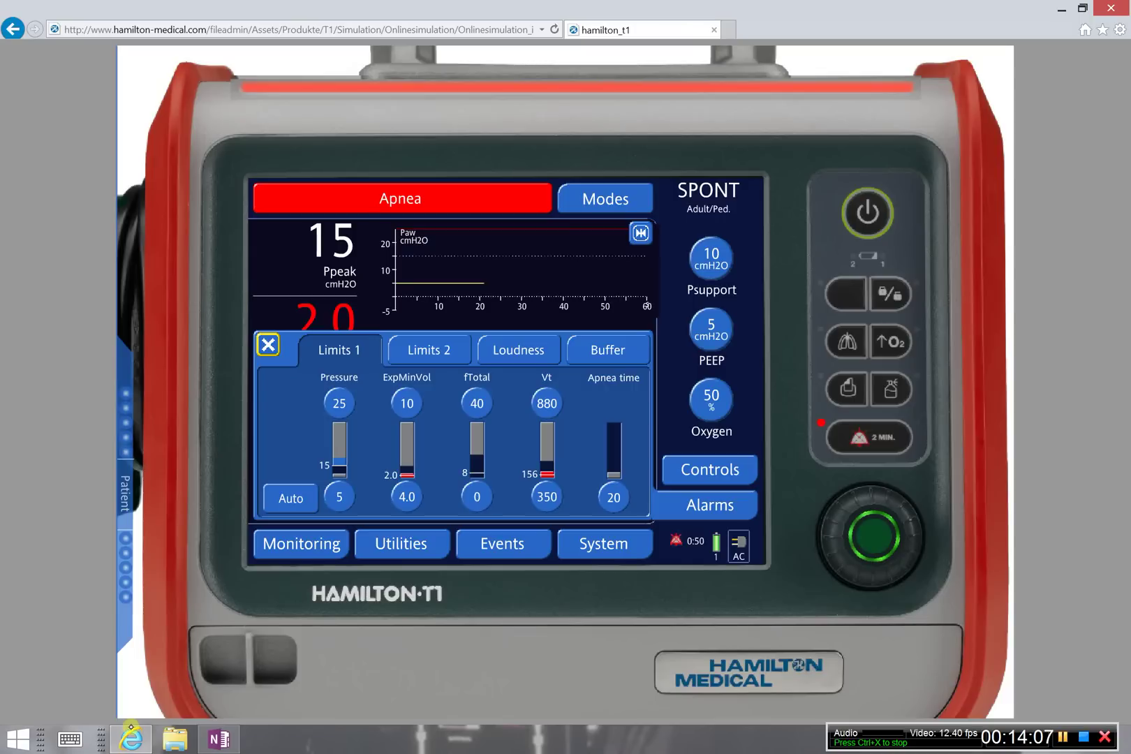
left_click(268, 345)
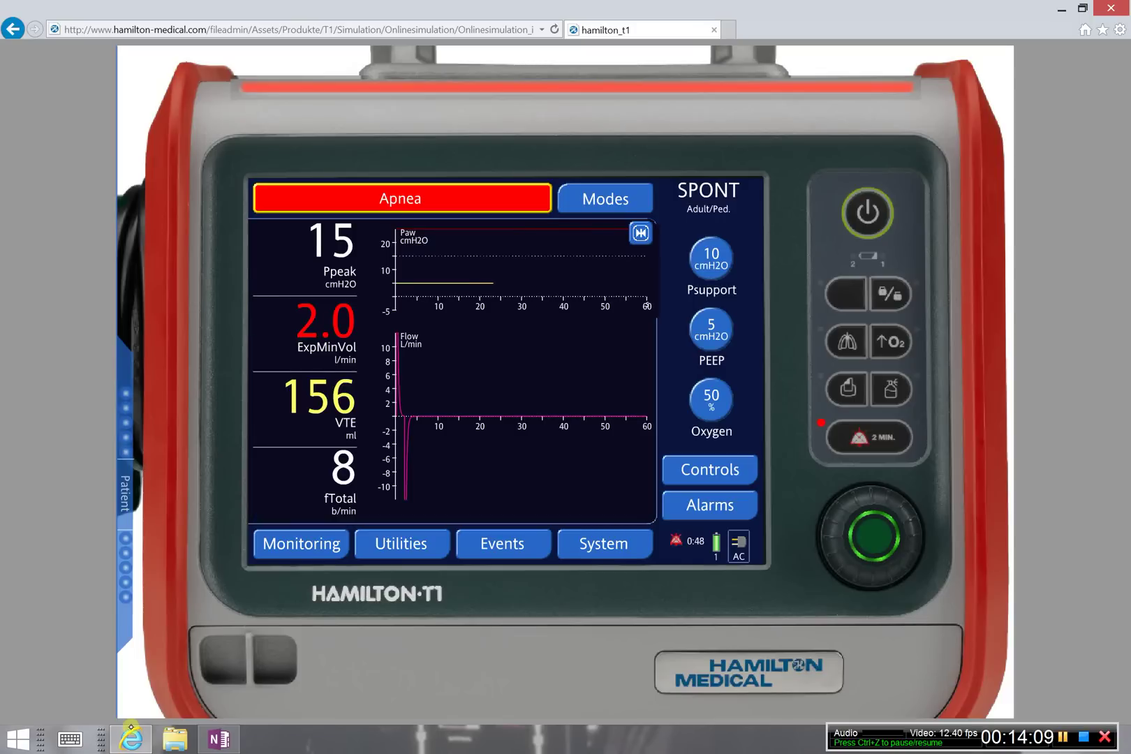
Review the SPONT control settings and its apnea backup options, and leave them without applying any change
left_click(605, 199)
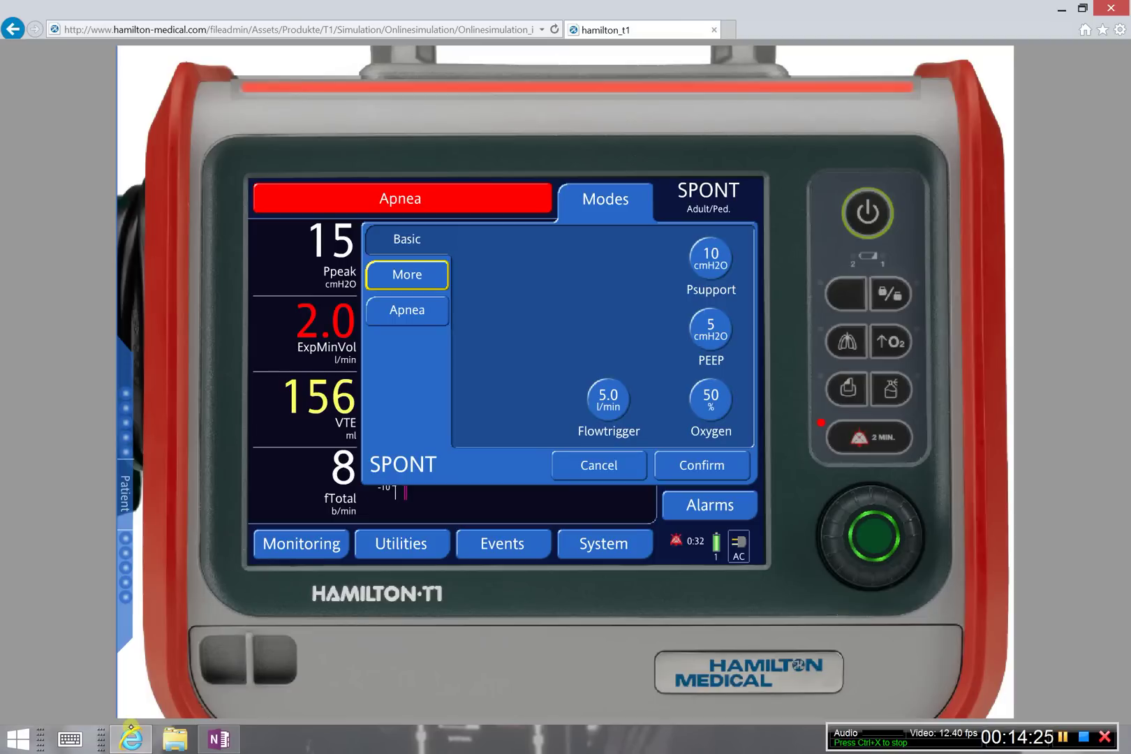
left_click(407, 311)
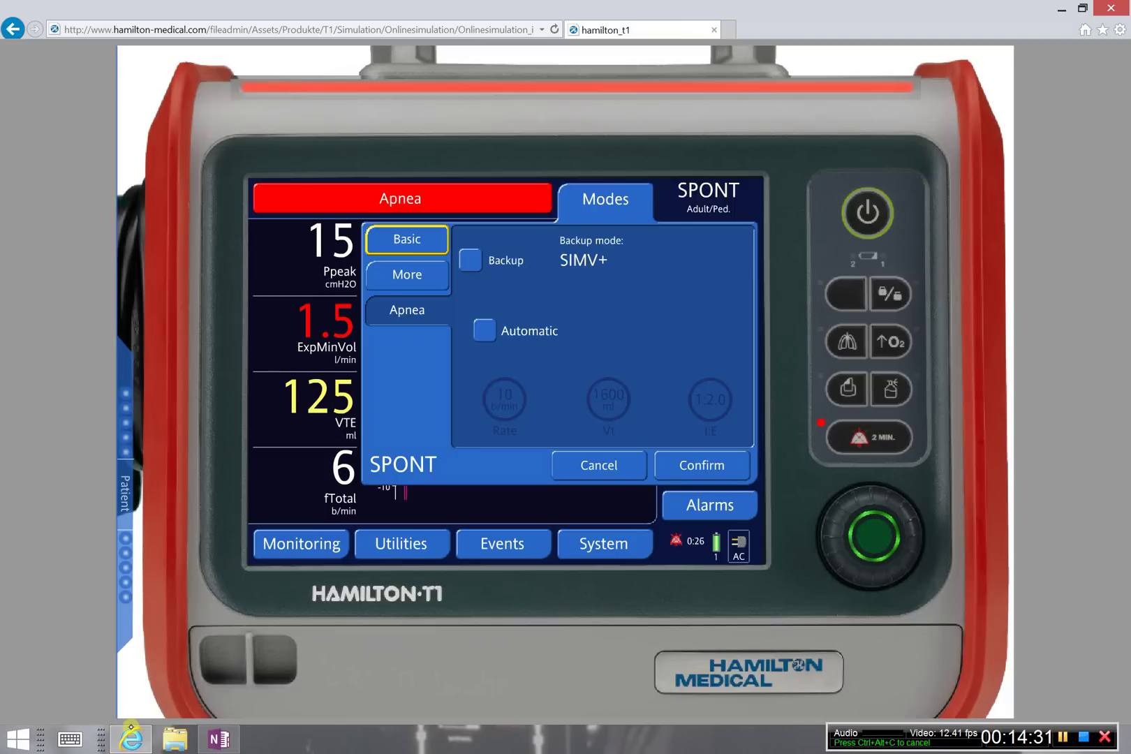
left_click(599, 465)
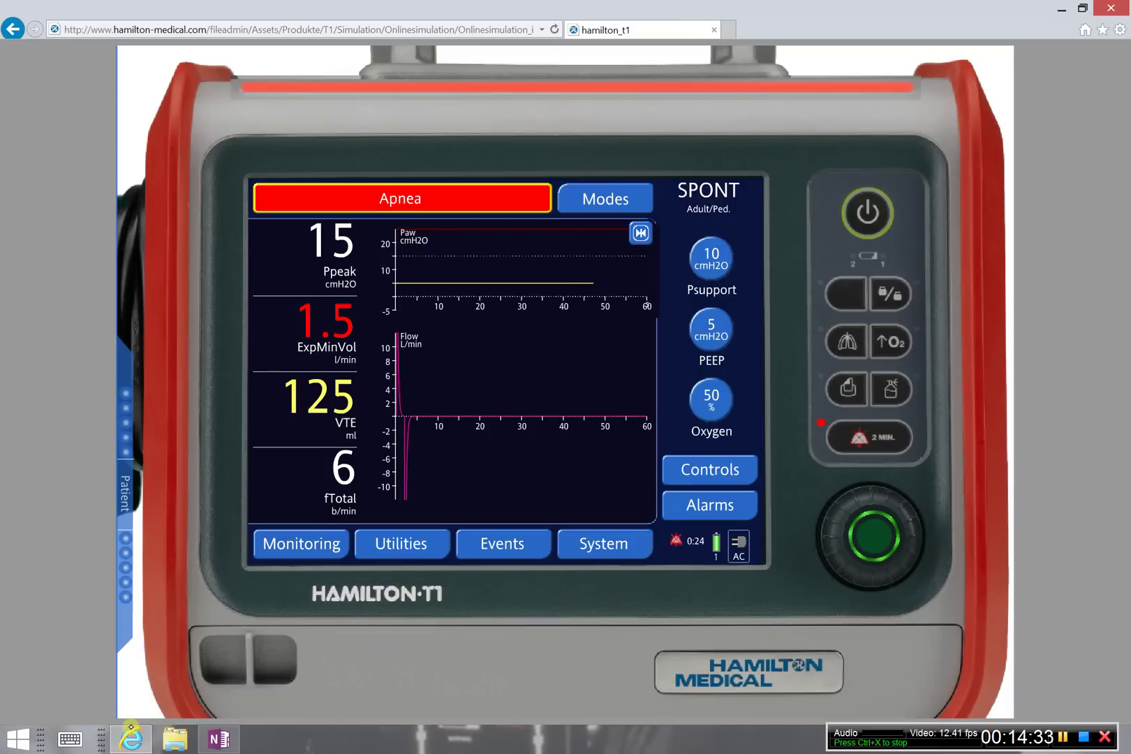
Switch to the OneNote whiteboard and draw large curved brackets enclosing the handwritten list of PCV, VCV and PSV mode equivalents
left_click(224, 740)
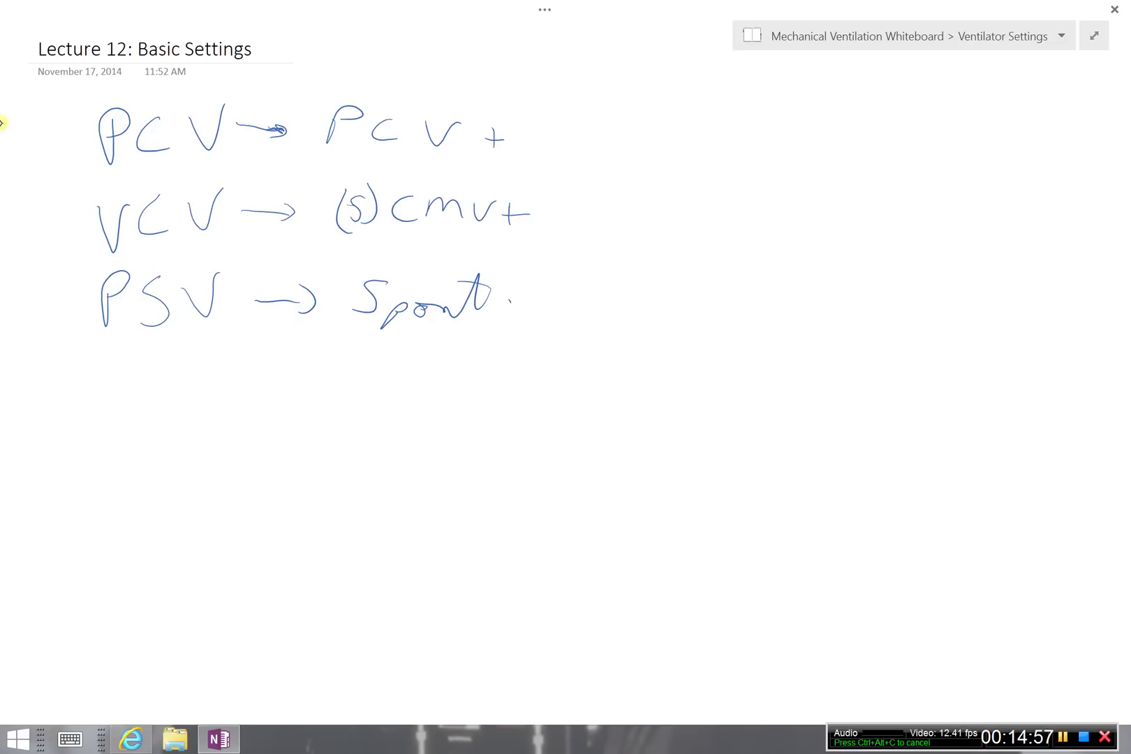
left_click(132, 741)
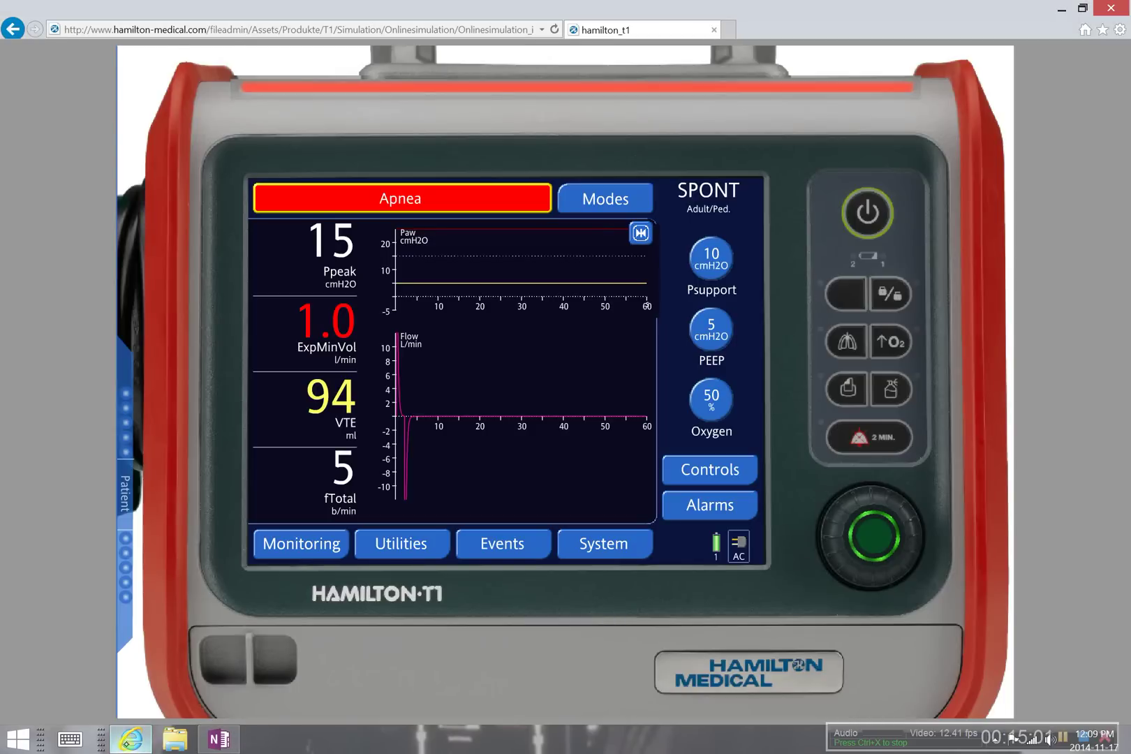
left_click(129, 740)
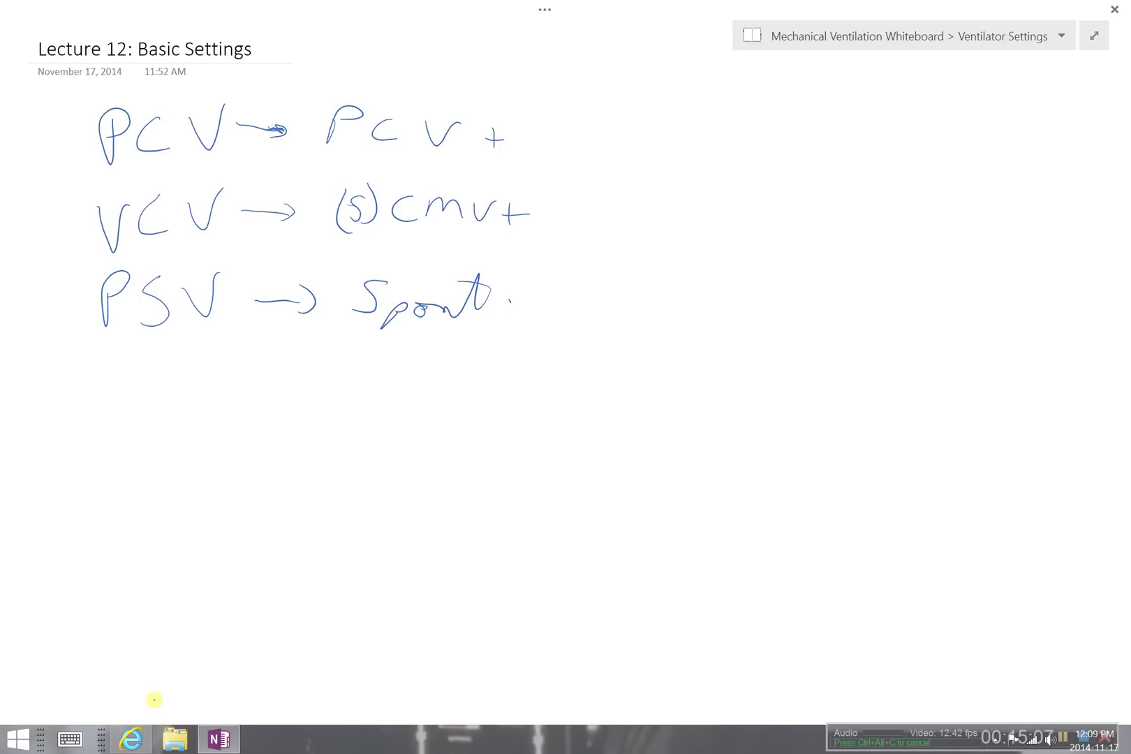
mouse_move(87, 99)
left_mouse_down()
mouse_move(56, 245)
mouse_move(90, 308)
left_mouse_up()
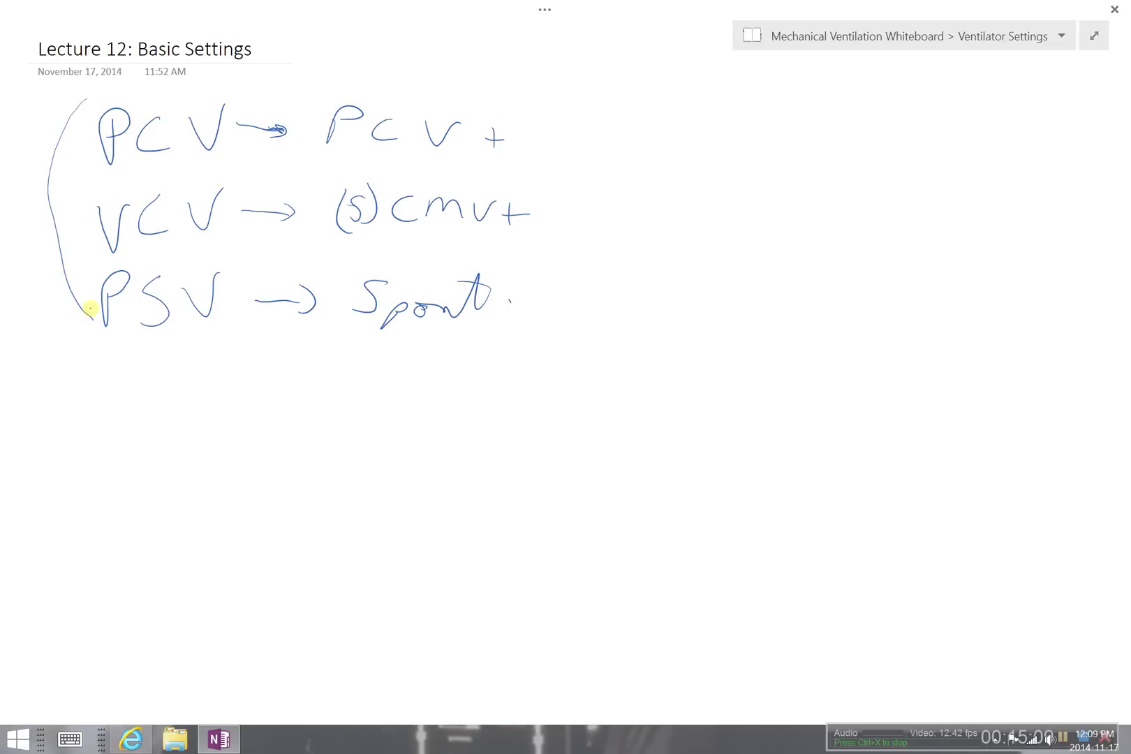
mouse_move(516, 114)
left_mouse_down()
mouse_move(583, 280)
mouse_move(504, 359)
left_mouse_up()
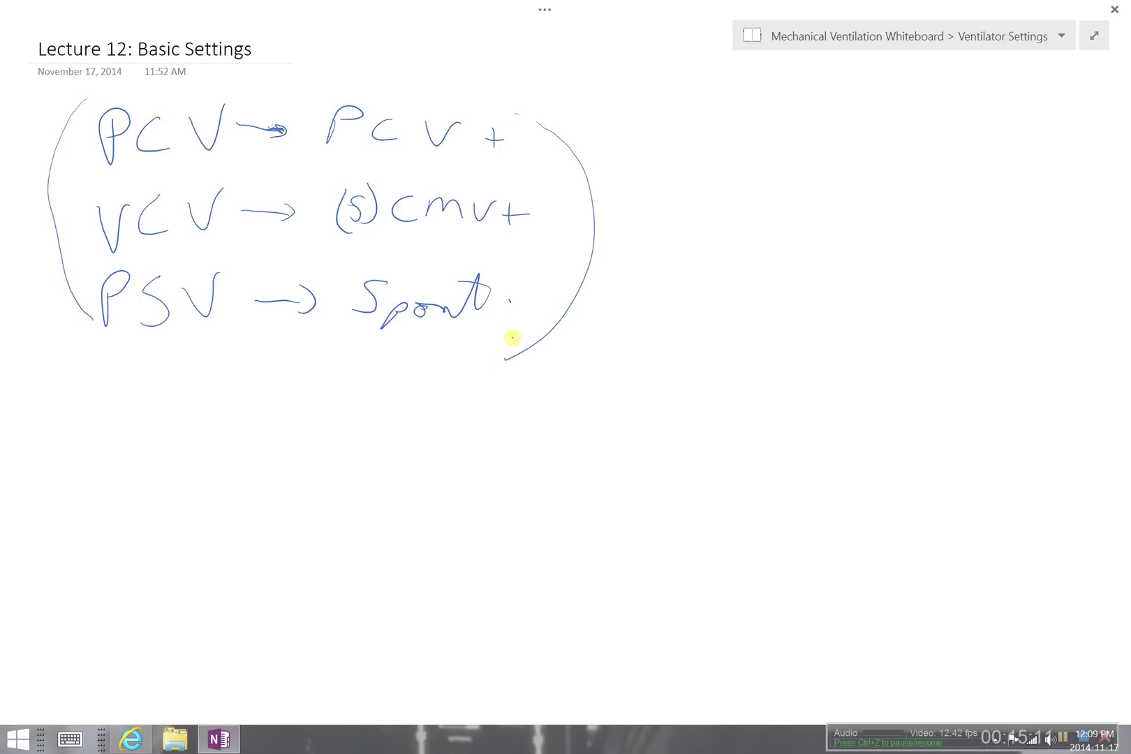